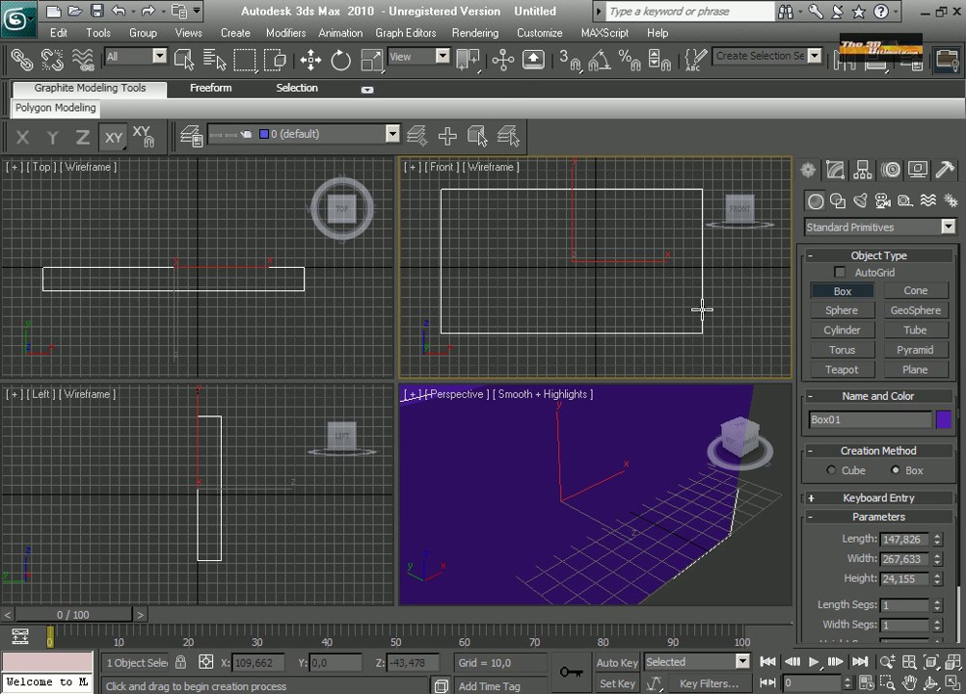
Finish the box at about 21.3 units high and move it in the Front view to about X -11.5, Z -6.3.
{"action": "left_click", "coordinate": [702, 312]}
{"action": "left_click", "coordinate": [309, 62]}
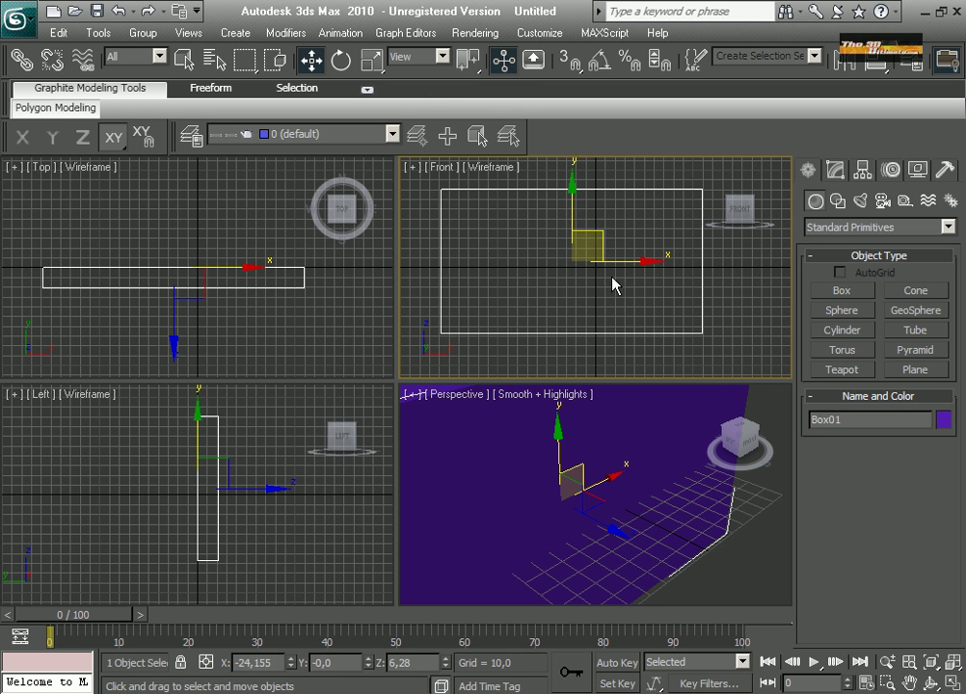
{"action": "left_click_drag", "start_coordinate": [598, 246], "coordinate": [612, 259]}
Set the box's segments to 1 for length, 1 for width and 2 for height.
{"action": "left_click", "coordinate": [835, 170]}
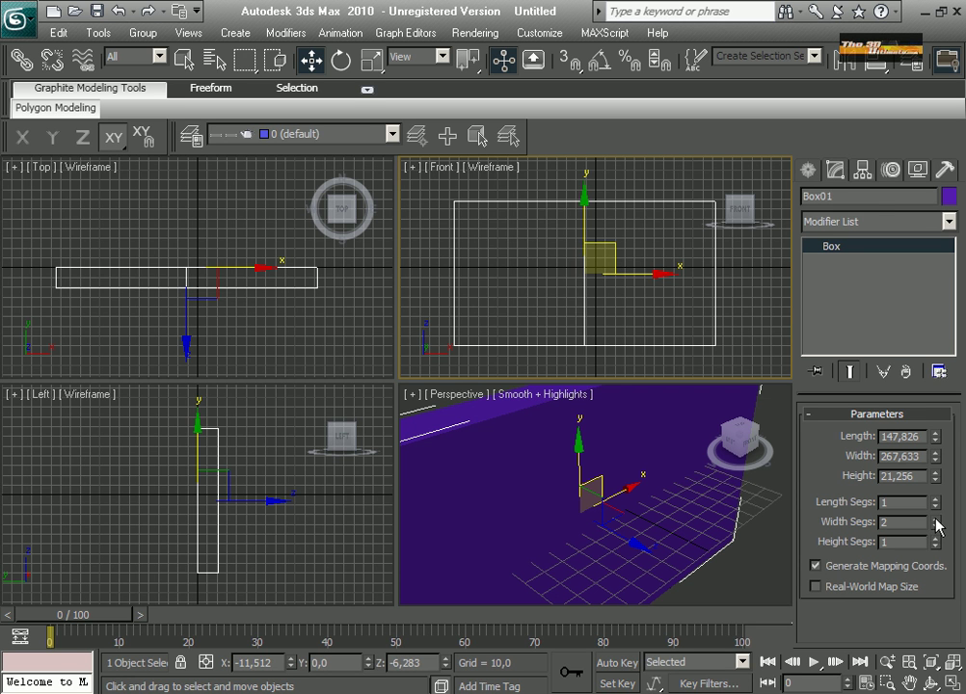
{"action": "left_click", "coordinate": [935, 506]}
{"action": "left_click", "coordinate": [934, 537]}
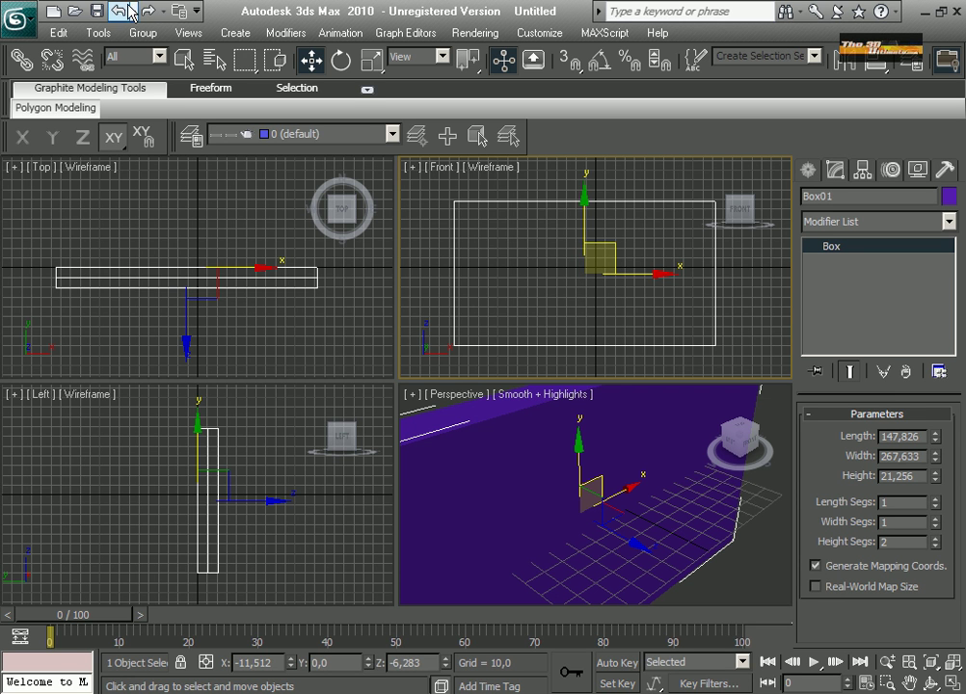
Change the box's object color to a grey-blue custom color.
{"action": "left_click", "coordinate": [948, 197]}
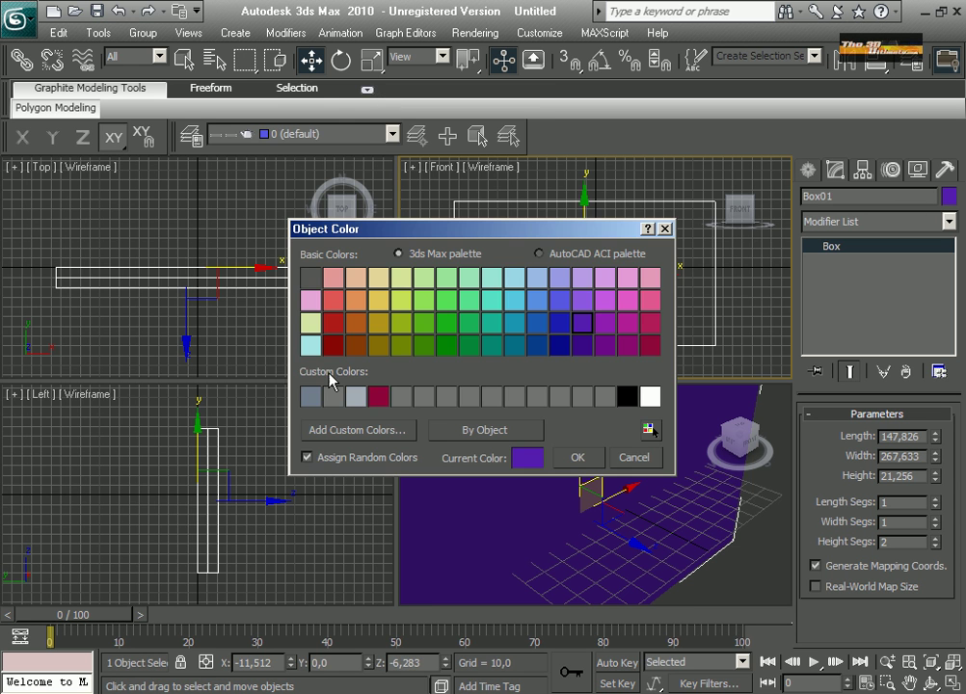
{"action": "left_click", "coordinate": [355, 395]}
{"action": "left_click", "coordinate": [578, 456]}
Apply an Edit Poly modifier to the box.
{"action": "left_click", "coordinate": [285, 33]}
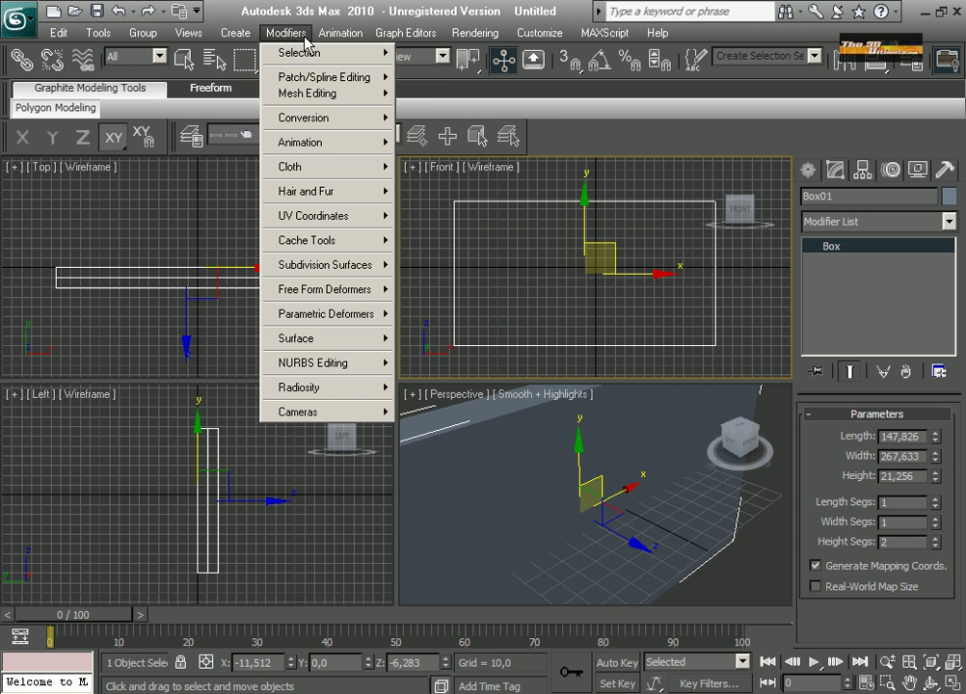
{"action": "mouse_move", "coordinate": [337, 96]}
{"action": "left_click", "coordinate": [451, 157]}
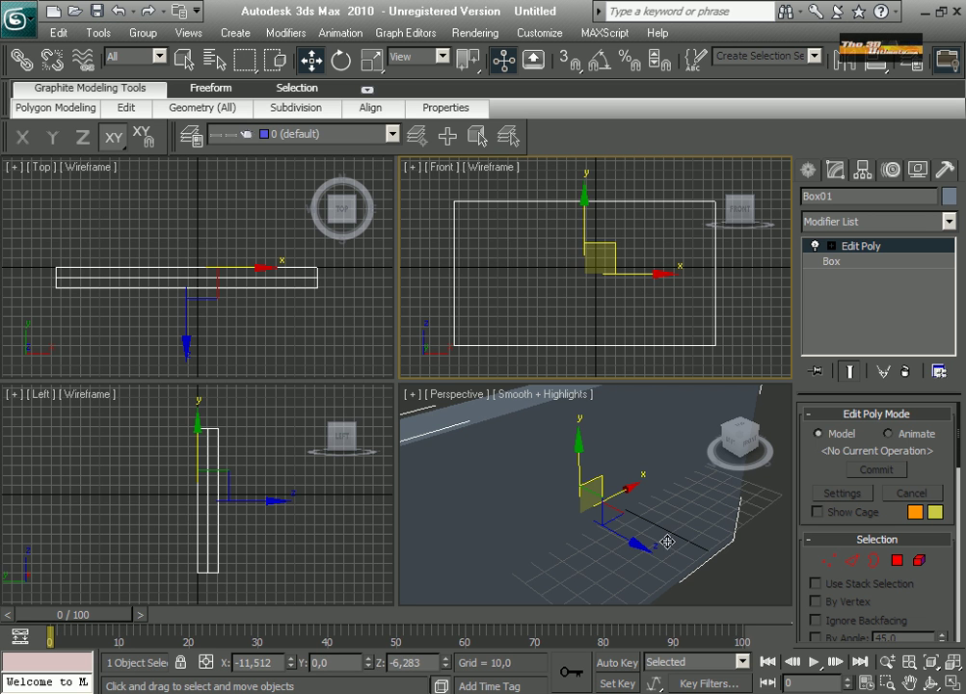
Inset the box's large front polygon to form a narrow, even border around it.
{"action": "left_click", "coordinate": [897, 560]}
{"action": "left_click", "coordinate": [543, 258]}
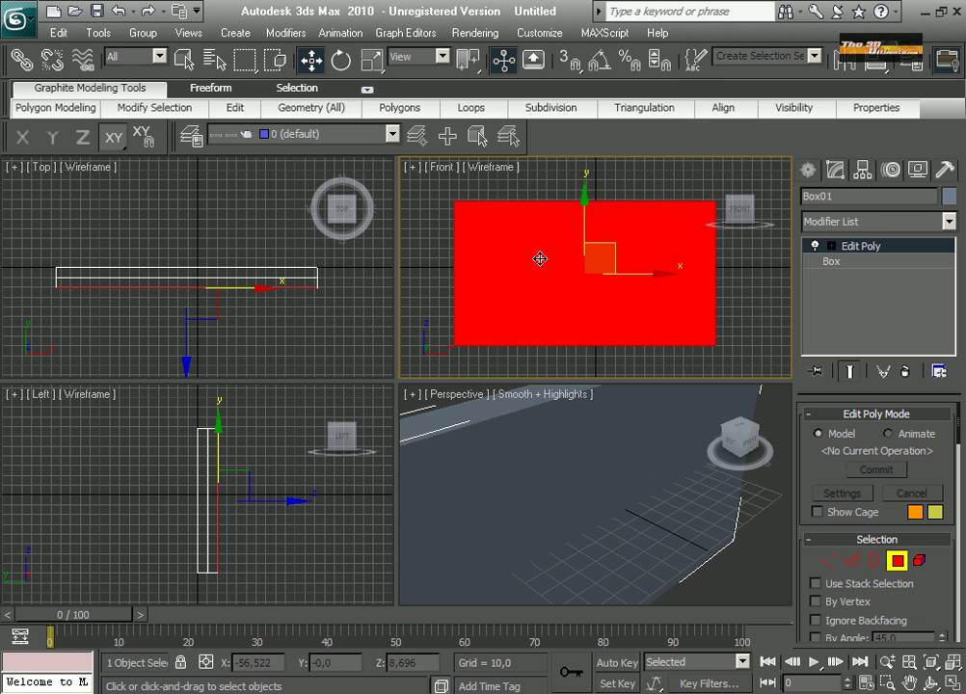
{"action": "right_click", "coordinate": [541, 266]}
{"action": "left_click", "coordinate": [509, 351]}
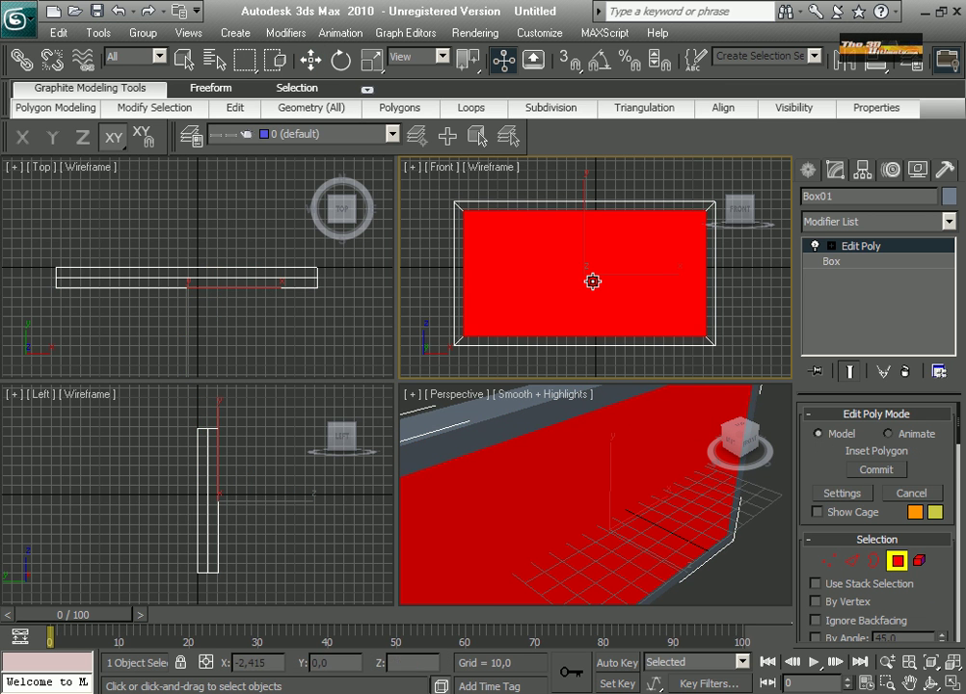
{"action": "left_click_drag", "start_coordinate": [592, 280], "coordinate": [593, 279]}
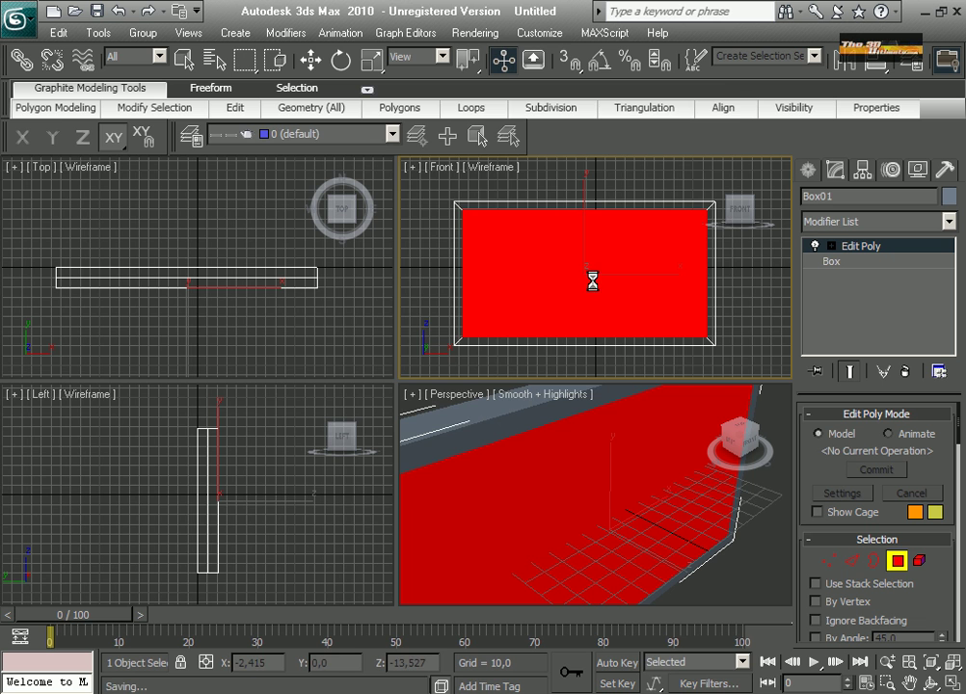
Push the inset front polygon slightly into the box to form a shallow recess.
{"action": "right_click", "coordinate": [568, 257]}
{"action": "left_click", "coordinate": [538, 355]}
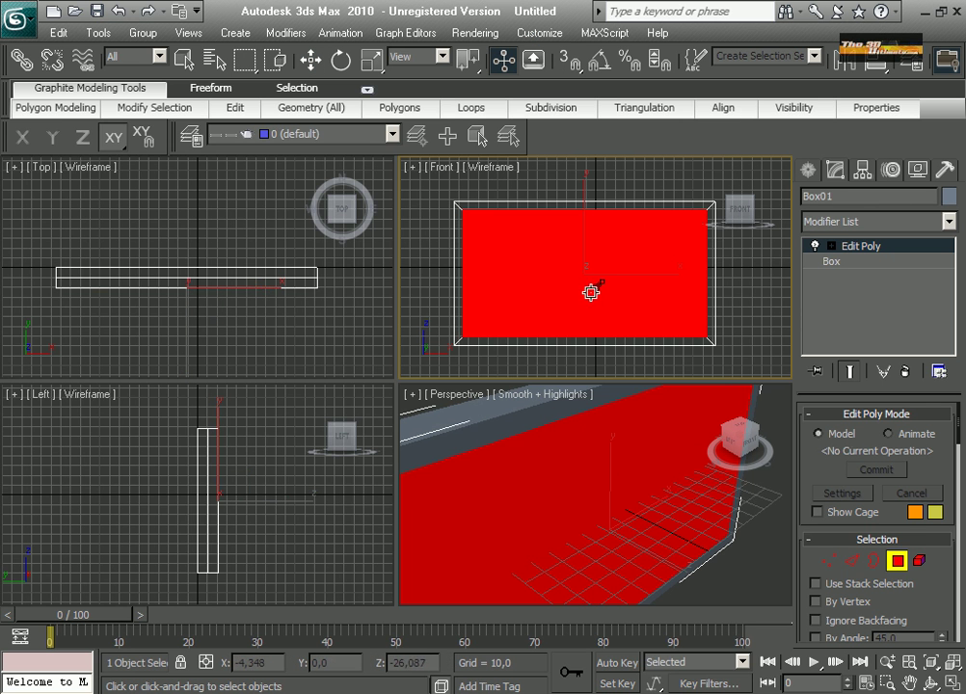
{"action": "left_click_drag", "start_coordinate": [591, 292], "coordinate": [591, 298]}
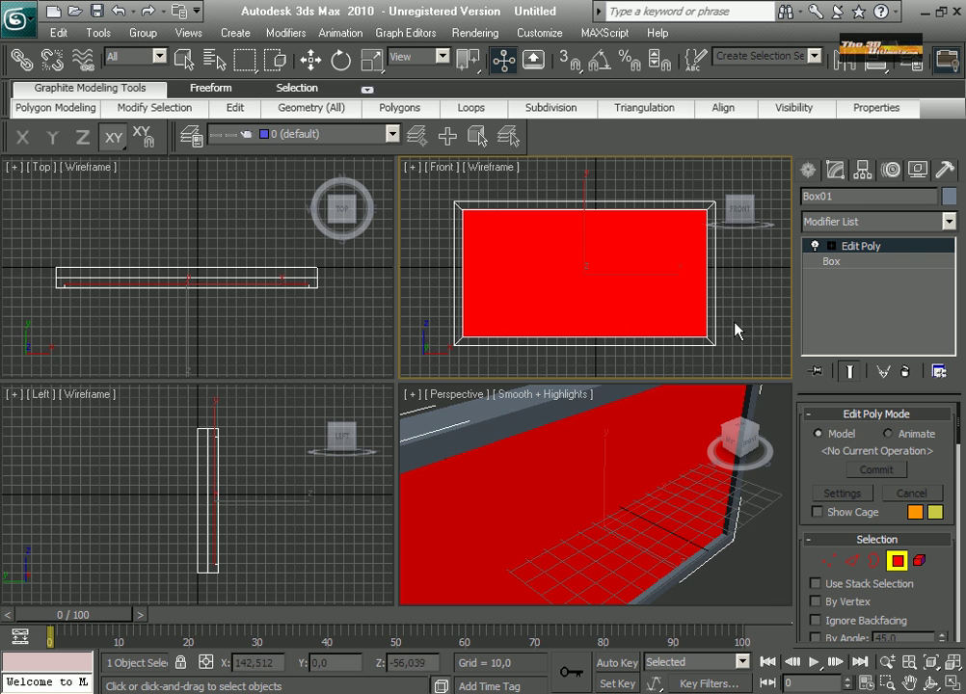
Show the Front view full size and clear the polygon selection.
{"action": "left_click", "coordinate": [950, 683]}
{"action": "middle_click_drag", "start_coordinate": [379, 403], "coordinate": [442, 390]}
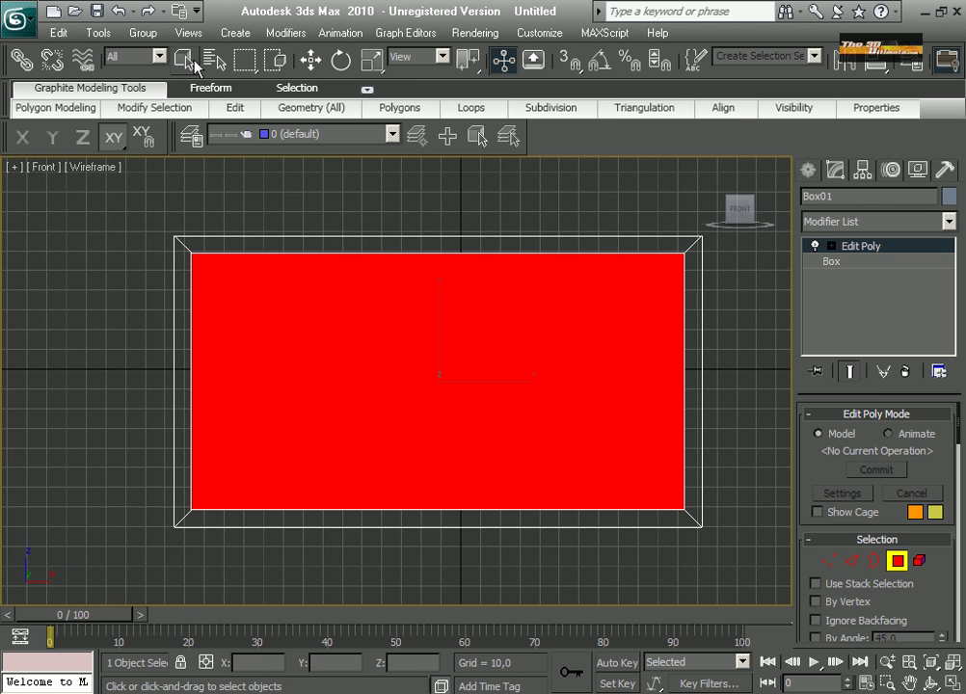
{"action": "scroll", "coordinate": [525, 535], "scroll_direction": "up", "scroll_amount": 2}
{"action": "middle_click_drag", "start_coordinate": [524, 534], "coordinate": [517, 532]}
{"action": "scroll", "coordinate": [518, 532], "scroll_direction": "down", "scroll_amount": 4}
{"action": "scroll", "coordinate": [517, 532], "scroll_direction": "up", "scroll_amount": 2}
{"action": "left_click", "coordinate": [491, 556]}
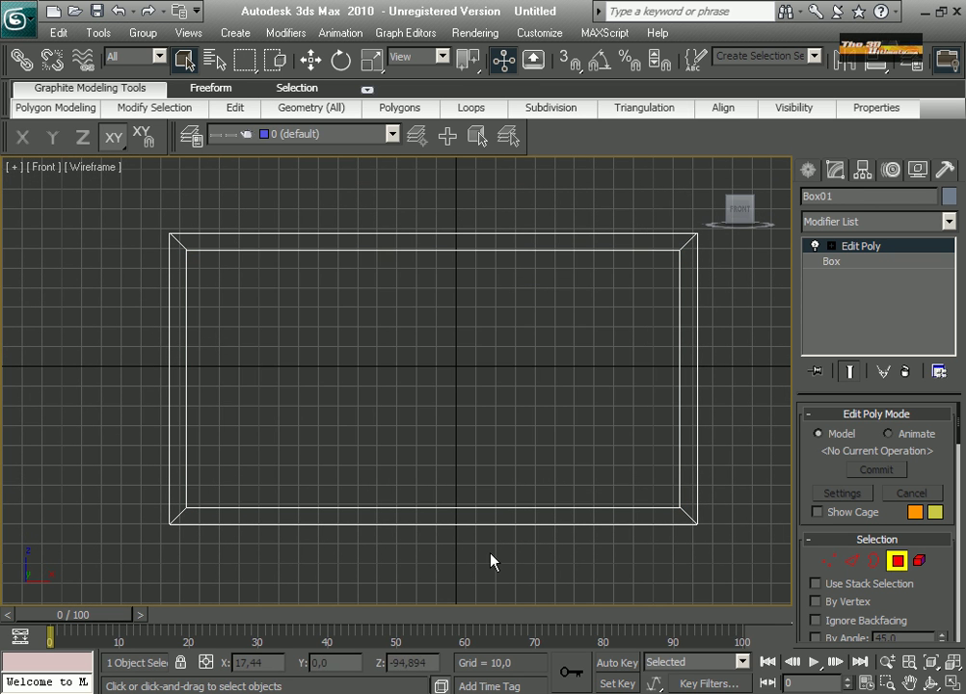
{"action": "scroll", "coordinate": [939, 610], "scroll_direction": "down", "scroll_amount": 6}
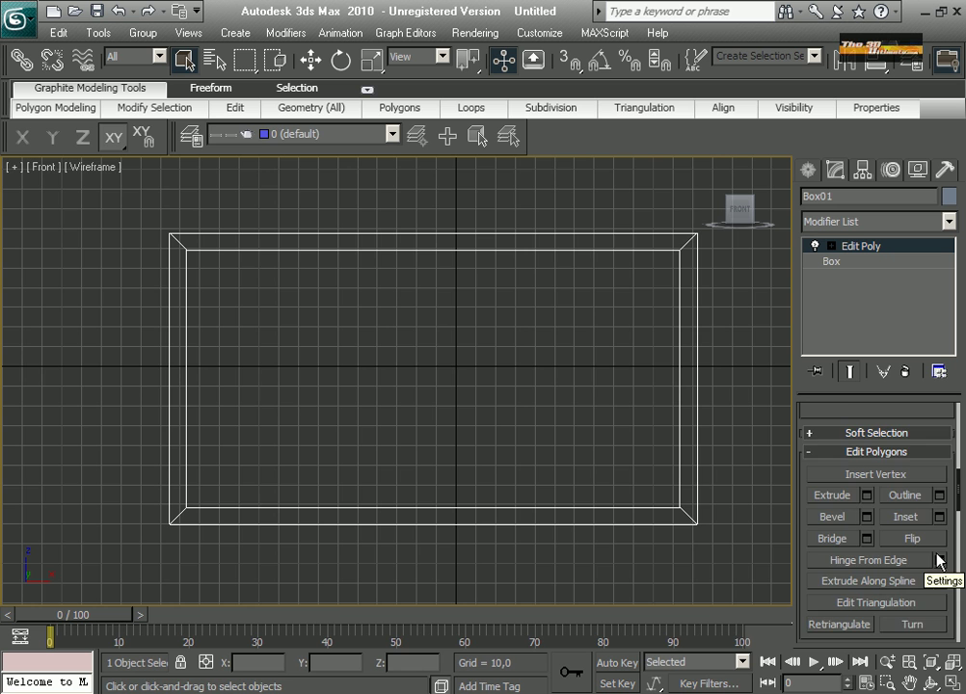
{"action": "scroll", "coordinate": [936, 554], "scroll_direction": "down", "scroll_amount": 5}
{"action": "left_click", "coordinate": [852, 565]}
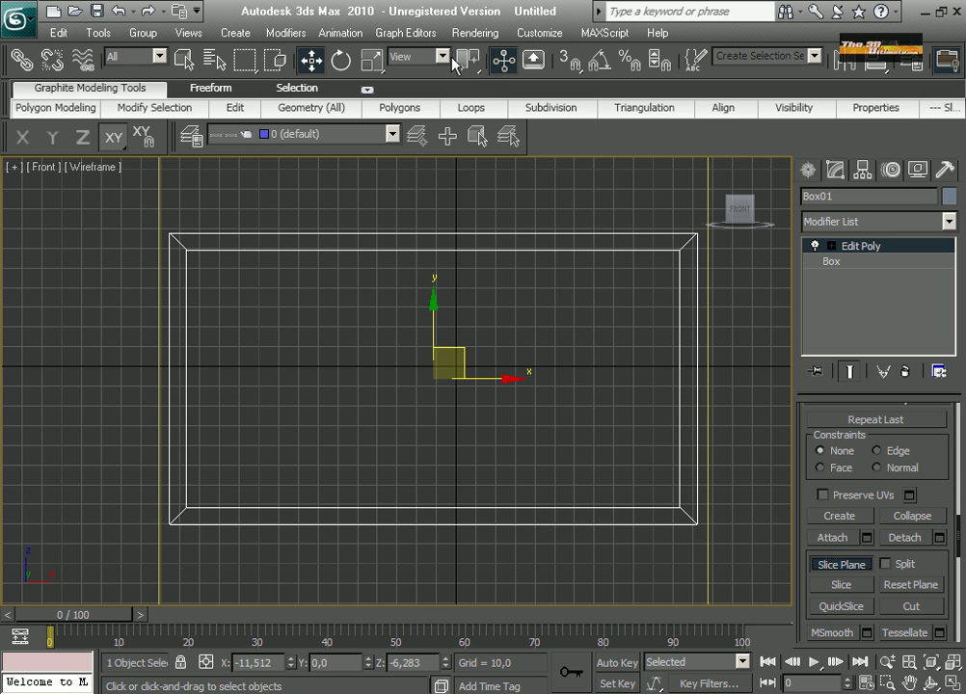
{"action": "left_click", "coordinate": [340, 61]}
{"action": "left_click_drag", "start_coordinate": [466, 380], "coordinate": [636, 391]}
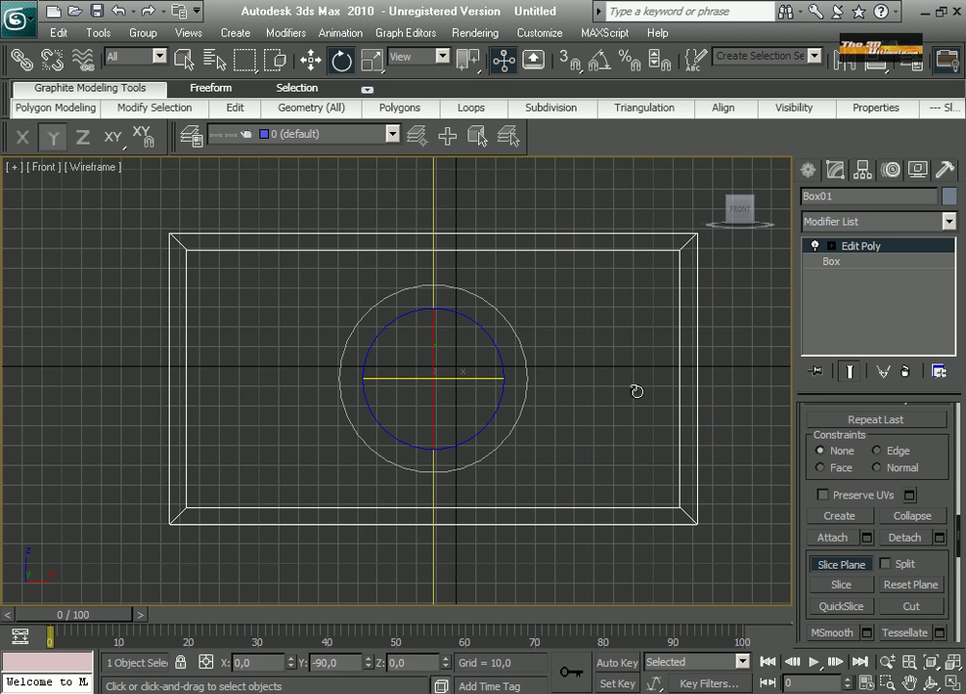
{"action": "left_click", "coordinate": [310, 62]}
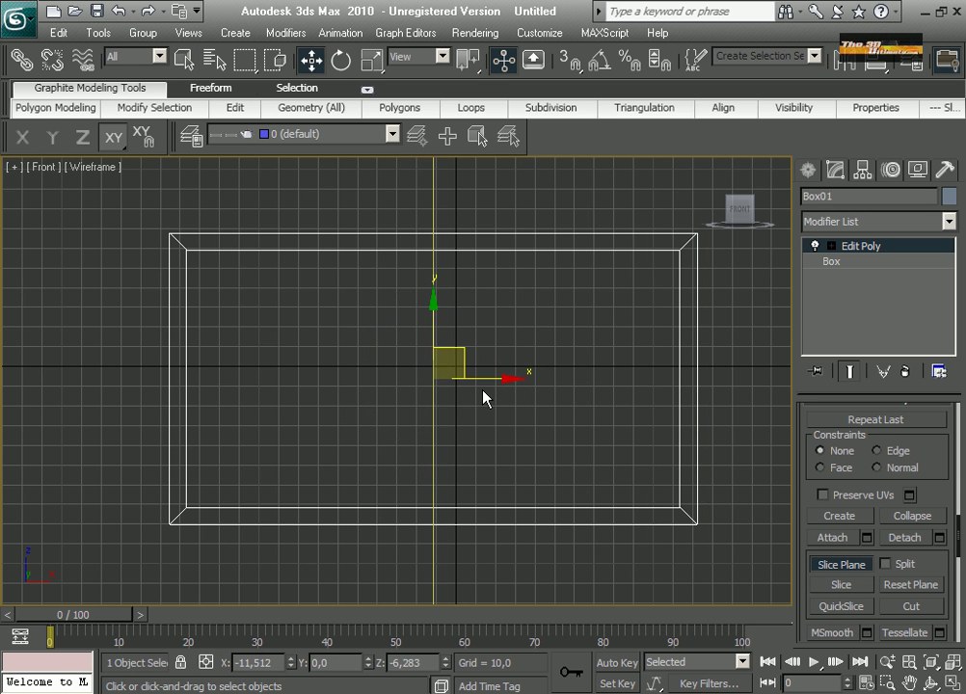
{"action": "mouse_move", "coordinate": [485, 379]}
{"action": "left_mouse_down"}
{"action": "mouse_move", "coordinate": [498, 380]}
{"action": "mouse_move", "coordinate": [488, 379]}
{"action": "left_mouse_up"}
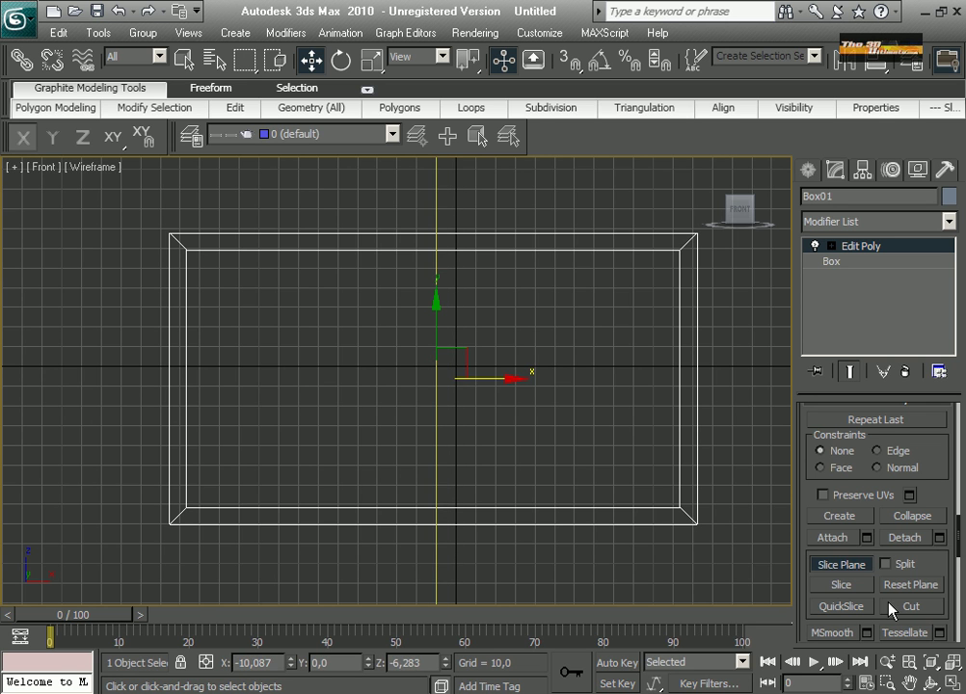
{"action": "left_click", "coordinate": [852, 566]}
{"action": "left_click", "coordinate": [852, 566]}
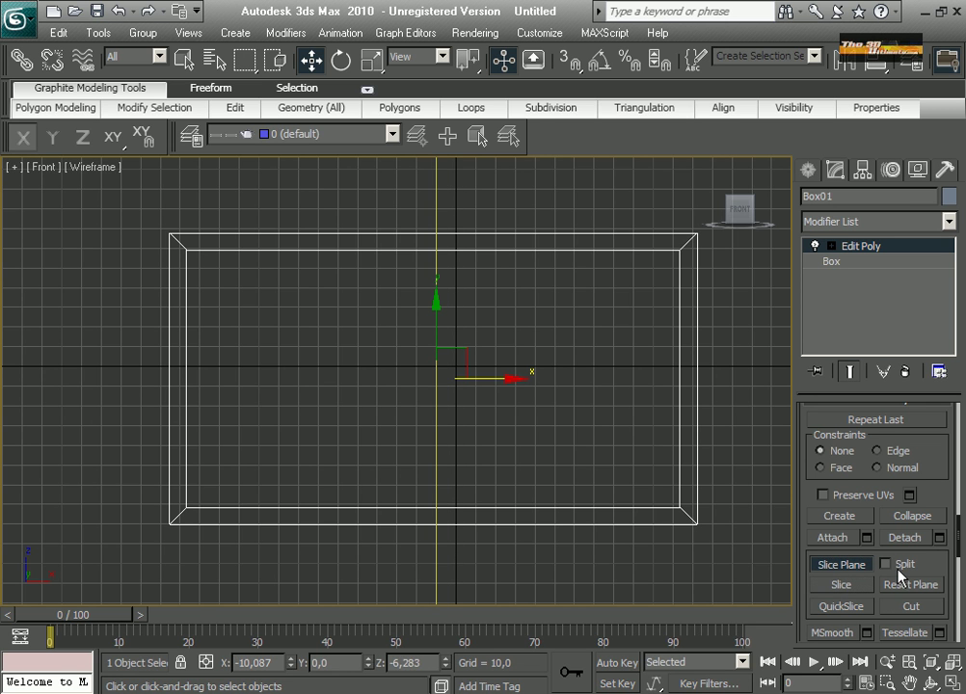
{"action": "left_click", "coordinate": [847, 566]}
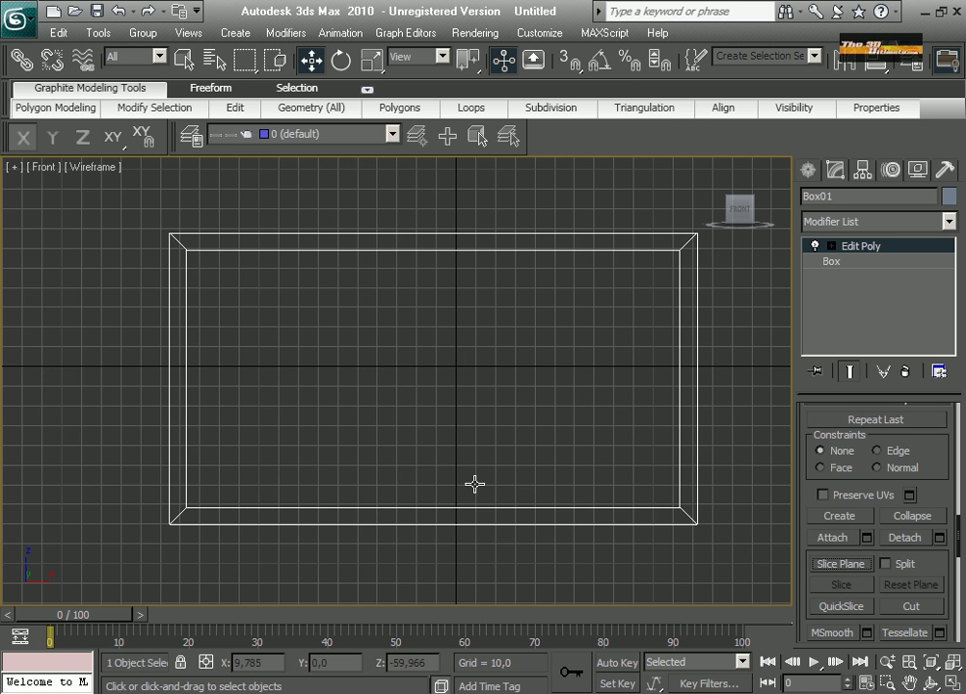
Cut the whole box vertically near its middle with QuickSlice at vertex level, at about X -7.9, and clear the selection.
{"action": "scroll", "coordinate": [830, 627], "scroll_direction": "up", "scroll_amount": 1}
{"action": "left_click", "coordinate": [832, 628]}
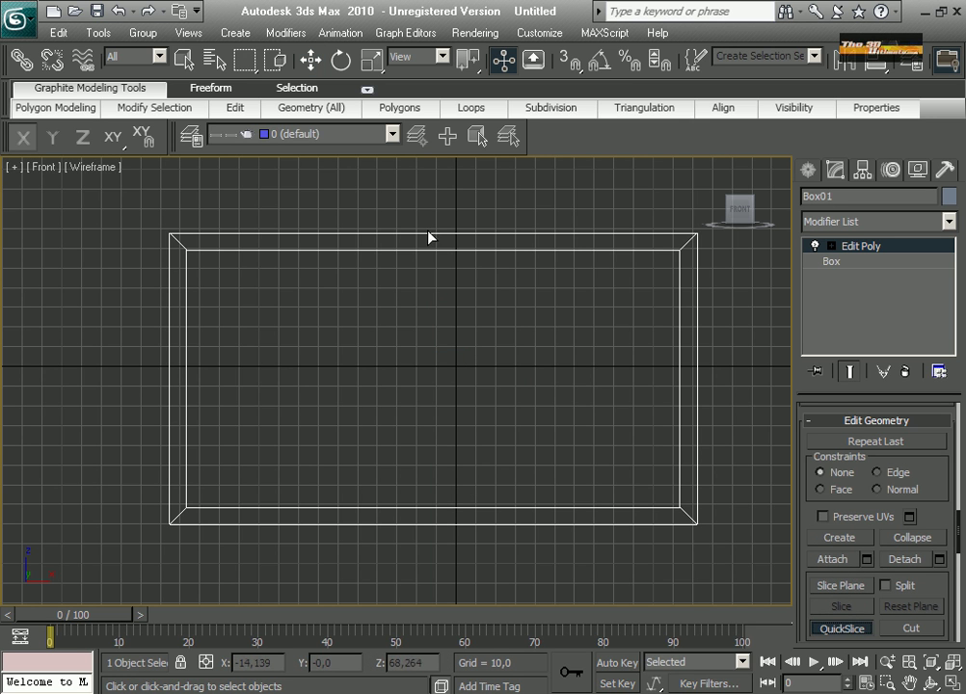
{"action": "key", "text": "1"}
{"action": "left_click", "coordinate": [440, 237]}
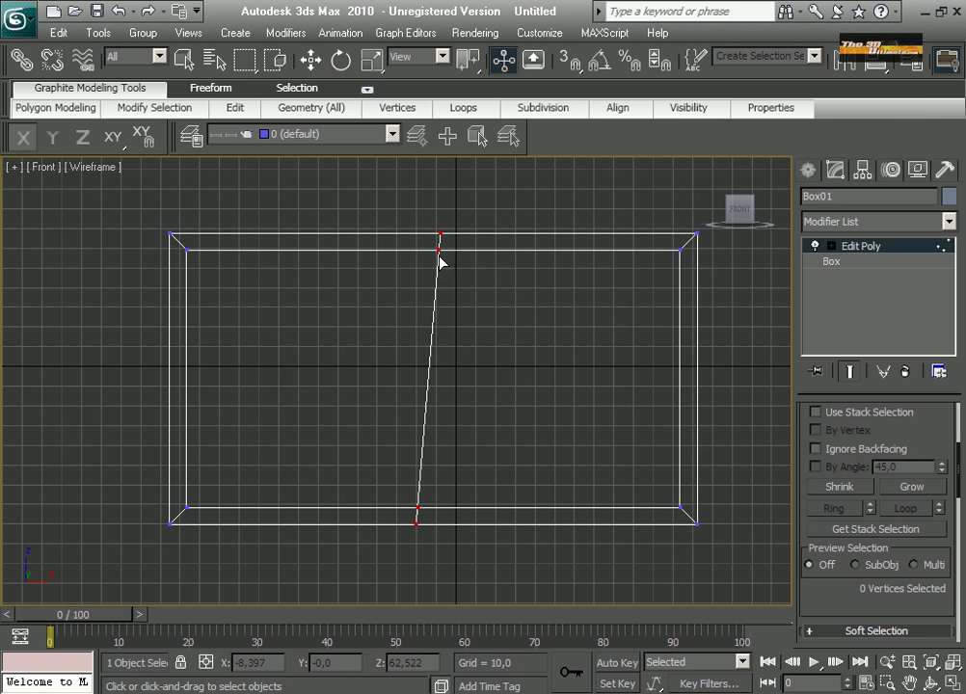
{"action": "left_click", "coordinate": [440, 366]}
{"action": "left_click", "coordinate": [187, 60]}
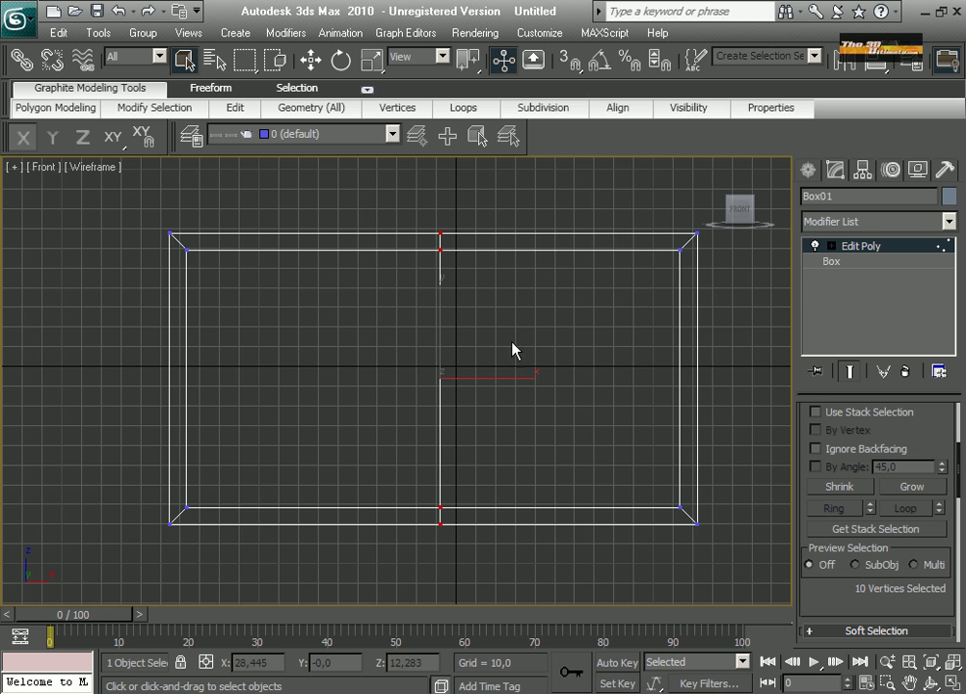
{"action": "left_click", "coordinate": [511, 342]}
Raise the inner bottom vertices on the middle slice slightly, to about Z -68.7.
{"action": "middle_click_drag", "start_coordinate": [500, 463], "coordinate": [497, 436]}
{"action": "scroll", "coordinate": [497, 439], "scroll_direction": "up", "scroll_amount": 2}
{"action": "middle_click_drag", "start_coordinate": [418, 469], "coordinate": [351, 444]}
{"action": "left_click_drag", "start_coordinate": [403, 507], "coordinate": [372, 479]}
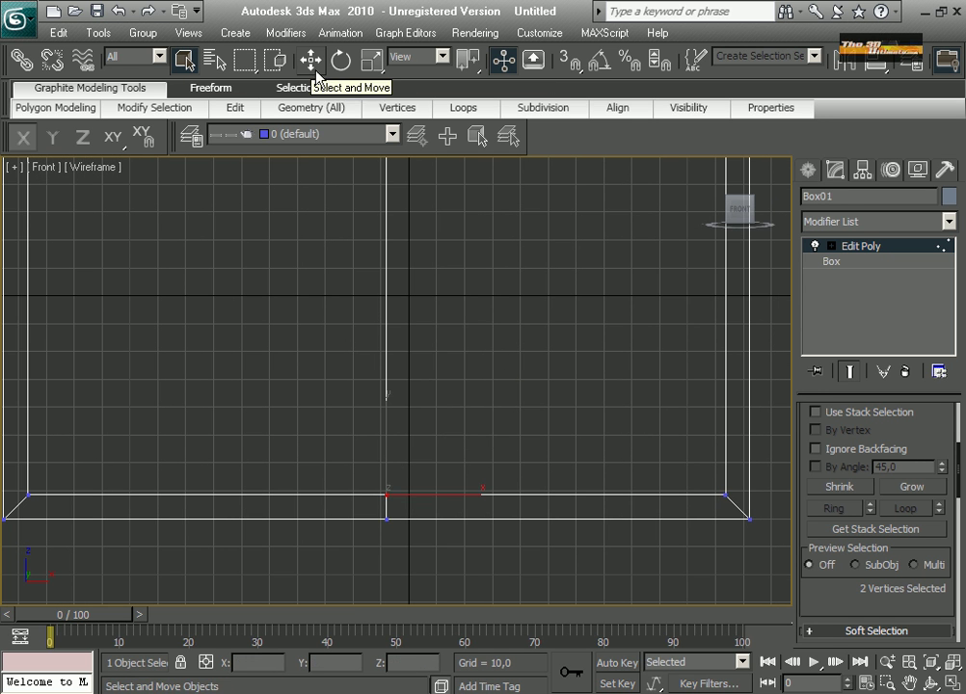
{"action": "left_click", "coordinate": [314, 68]}
{"action": "left_click_drag", "start_coordinate": [386, 432], "coordinate": [386, 423]}
{"action": "middle_click_drag", "start_coordinate": [412, 473], "coordinate": [423, 402]}
{"action": "scroll", "coordinate": [413, 443], "scroll_direction": "up", "scroll_amount": 2}
{"action": "scroll", "coordinate": [189, 465], "scroll_direction": "down", "scroll_amount": 1}
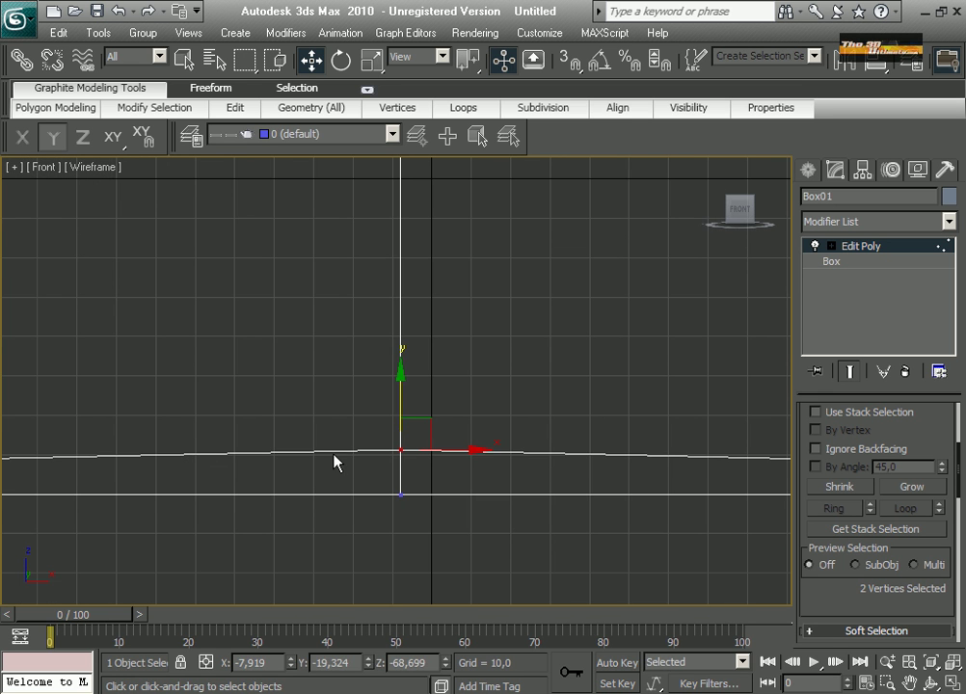
Select the front vertex at the frame's inner bottom centre and show the enlarged Perspective view with edged faces.
{"action": "left_click", "coordinate": [413, 461]}
{"action": "left_click", "coordinate": [401, 449]}
{"action": "left_click", "coordinate": [950, 680]}
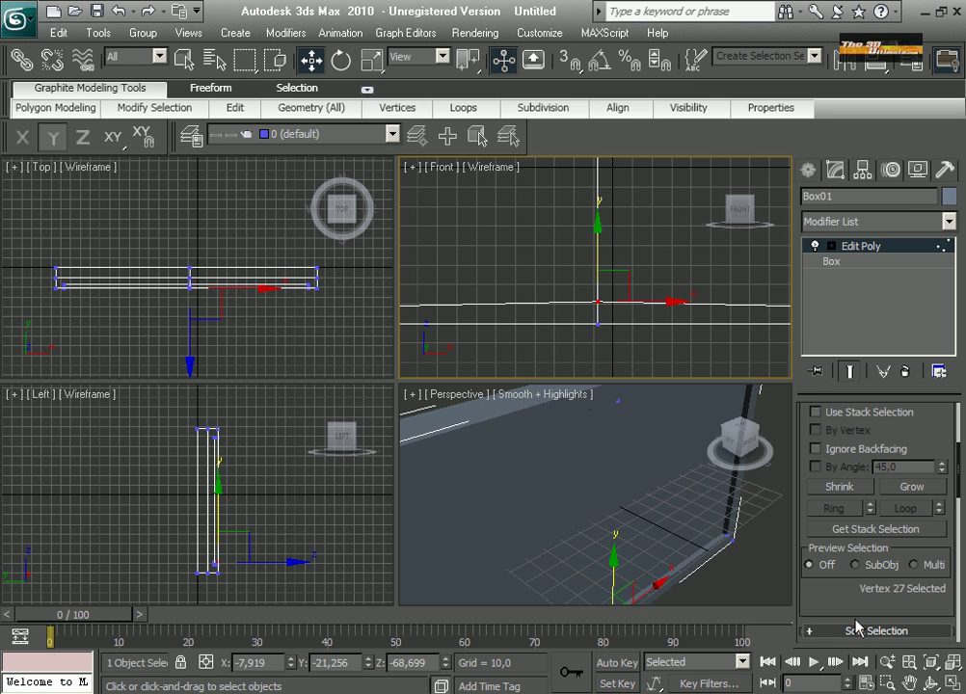
{"action": "right_click", "coordinate": [760, 580]}
{"action": "left_click", "coordinate": [950, 681]}
{"action": "middle_click_drag", "start_coordinate": [627, 538], "coordinate": [613, 449]}
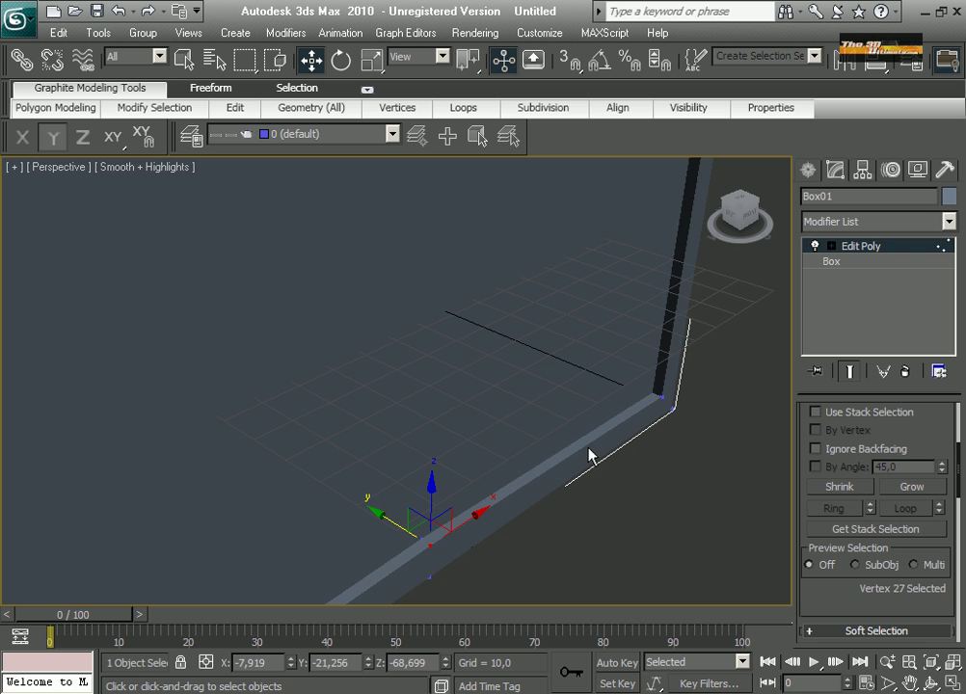
{"action": "key", "text": "F4"}
{"action": "middle_click_drag", "start_coordinate": [412, 429], "coordinate": [441, 336]}
{"action": "scroll", "coordinate": [473, 420], "scroll_direction": "up", "scroll_amount": 3}
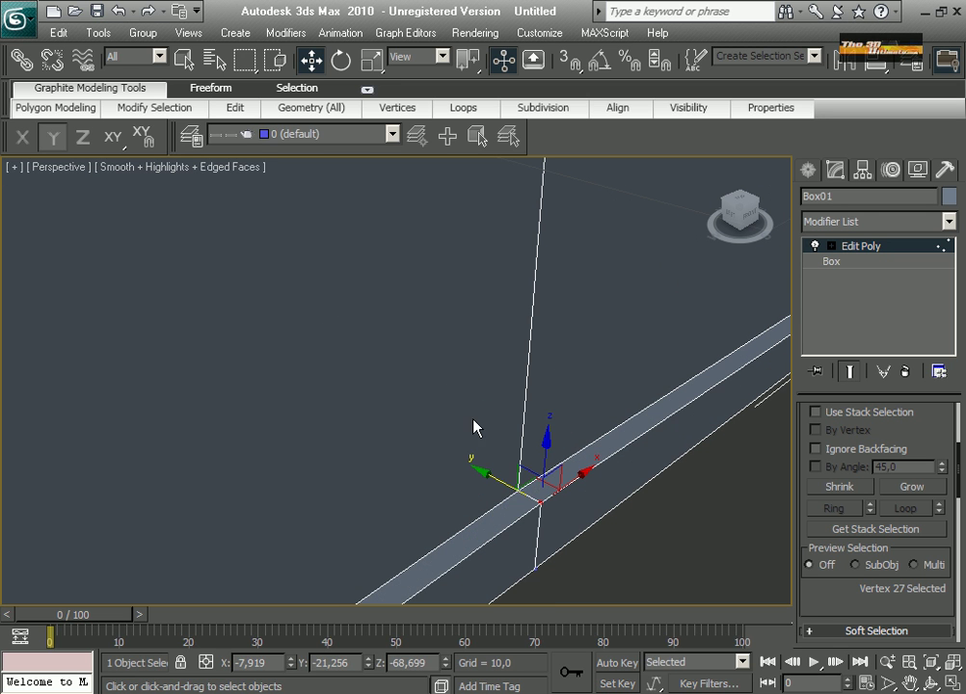
Add the recessed vertex directly behind it to the selection and chamfer both vertices.
{"action": "left_click", "coordinate": [517, 488], "text": "ctrl"}
{"action": "right_click", "coordinate": [518, 488]}
{"action": "left_click", "coordinate": [485, 579]}
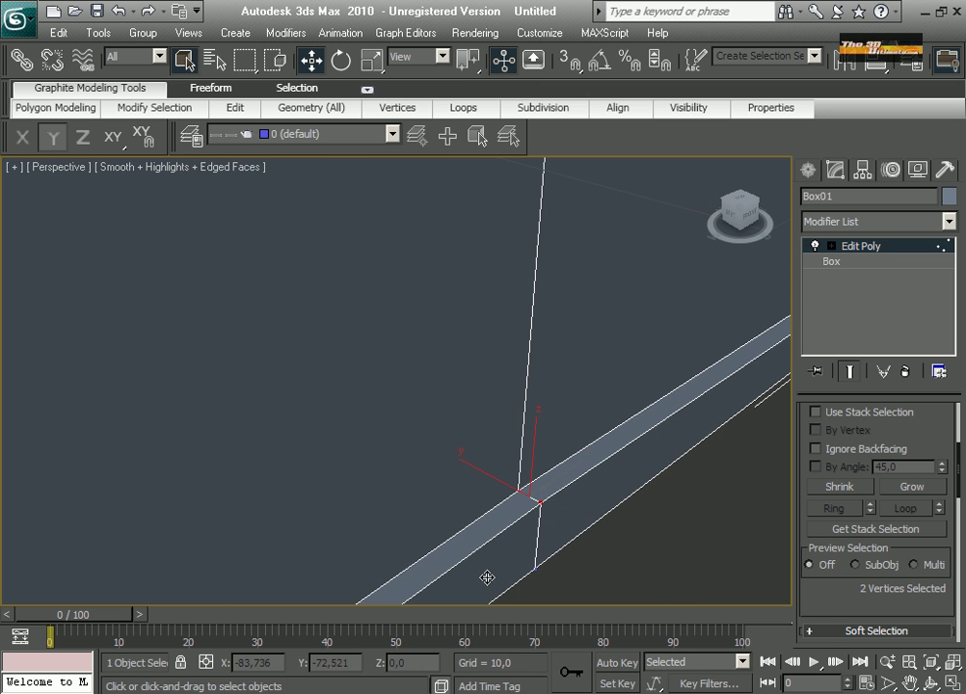
{"action": "left_click_drag", "start_coordinate": [540, 501], "coordinate": [567, 460]}
Chamfer the short edges crossing the bottom ledge on both sides of the chamfered vertices.
{"action": "key", "text": "2"}
{"action": "left_click", "coordinate": [526, 496]}
{"action": "key", "text": "ctrl+shift+c"}
Lower the top vertex of the diamond-shaped chamfer in the Front view to about Z -67.4.
{"action": "left_click", "coordinate": [953, 683]}
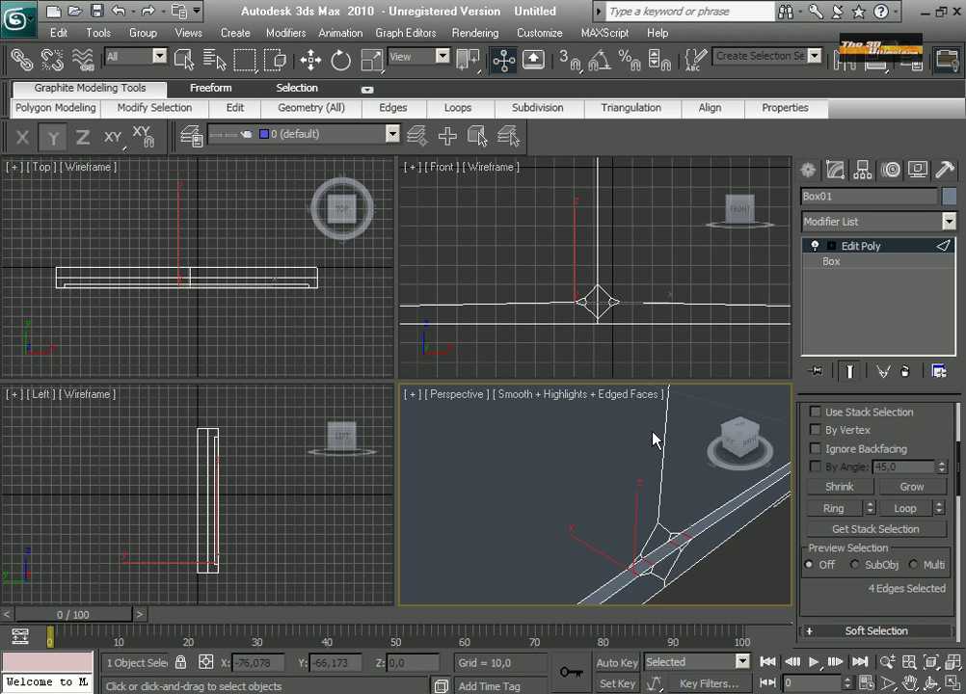
{"action": "left_click", "coordinate": [640, 337]}
{"action": "left_click", "coordinate": [952, 684]}
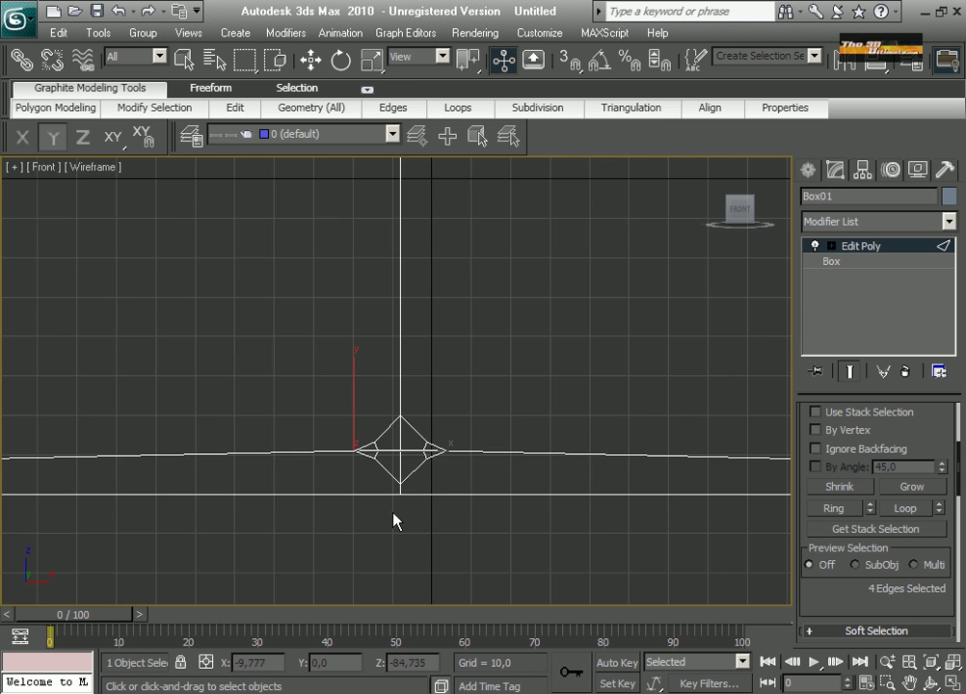
{"action": "scroll", "coordinate": [393, 514], "scroll_direction": "up", "scroll_amount": 3}
{"action": "left_click", "coordinate": [309, 61]}
{"action": "left_click", "coordinate": [551, 369]}
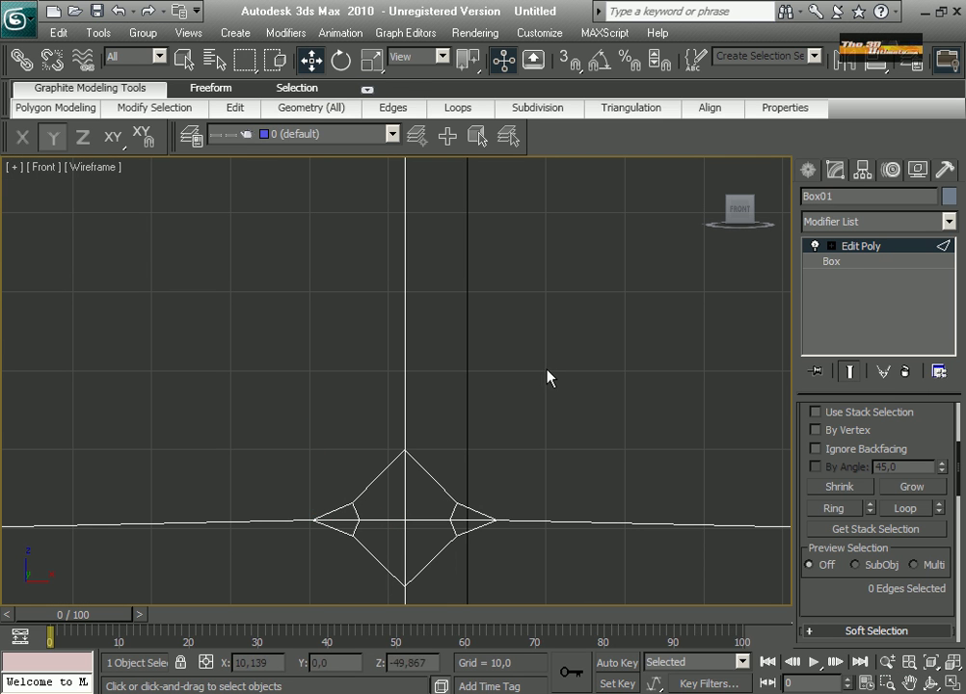
{"action": "key", "text": "1"}
{"action": "left_click", "coordinate": [537, 388]}
{"action": "left_click_drag", "start_coordinate": [394, 426], "coordinate": [441, 489]}
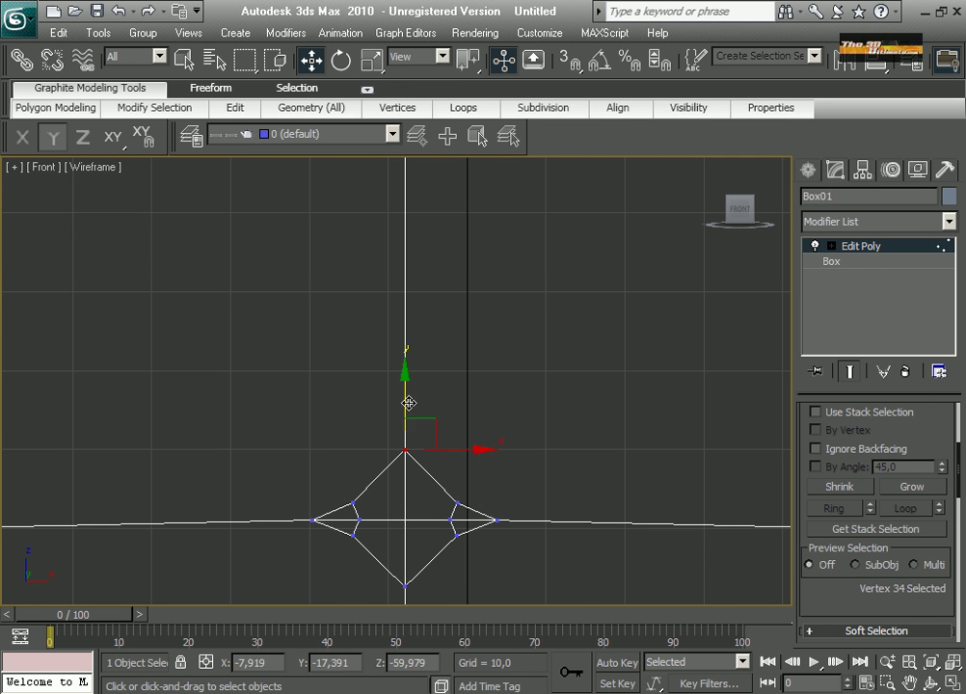
{"action": "left_click_drag", "start_coordinate": [406, 399], "coordinate": [406, 456]}
Lower the same vertex about 1.2 units further along Z in the enlarged Perspective view, toward the ledge.
{"action": "left_click", "coordinate": [952, 683]}
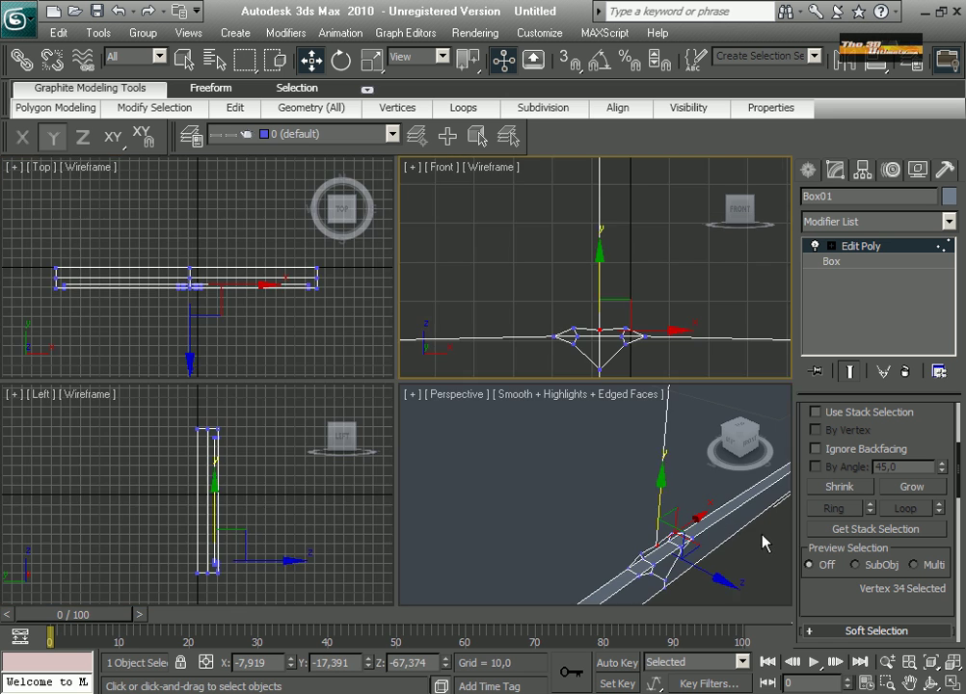
{"action": "right_click", "coordinate": [763, 543]}
{"action": "left_click", "coordinate": [952, 683]}
{"action": "middle_click_drag", "start_coordinate": [784, 563], "coordinate": [740, 503]}
{"action": "scroll", "coordinate": [682, 493], "scroll_direction": "up", "scroll_amount": 5}
{"action": "middle_click_drag", "start_coordinate": [569, 470], "coordinate": [489, 452]}
{"action": "mouse_move", "coordinate": [498, 415]}
{"action": "left_mouse_down"}
{"action": "mouse_move", "coordinate": [497, 440]}
{"action": "mouse_move", "coordinate": [496, 431]}
{"action": "left_mouse_up"}
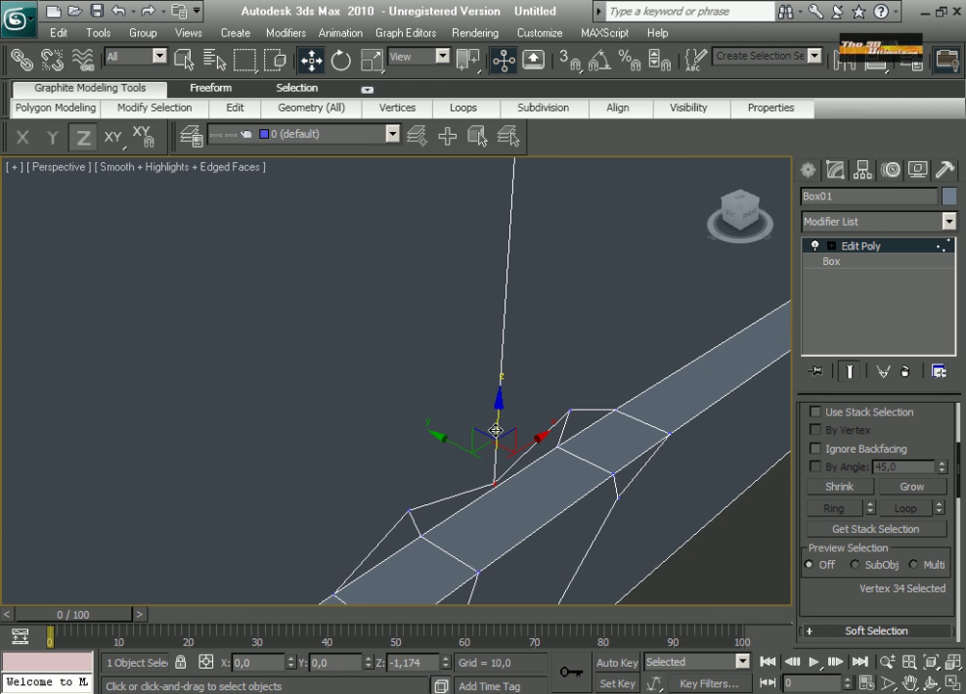
Target-weld the detail's recessed-side vertices one into another, ending at the rightmost vertex on the ledge's back edge, and undo the extra weld to the front edge.
{"action": "left_click_drag", "start_coordinate": [853, 597], "coordinate": [869, 511]}
{"action": "left_click", "coordinate": [898, 594]}
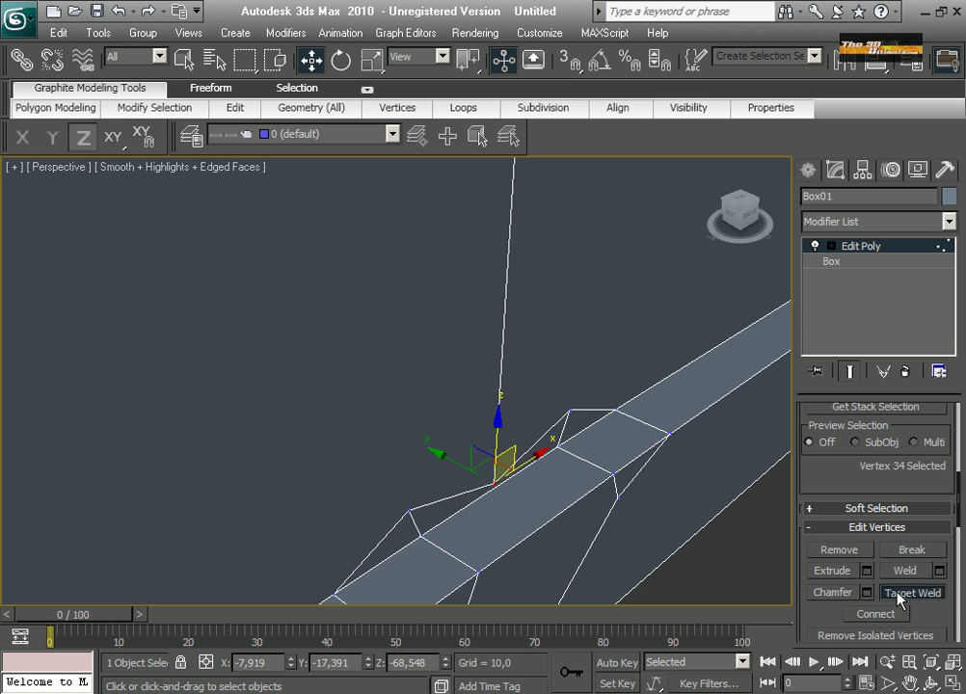
{"action": "left_click", "coordinate": [569, 410]}
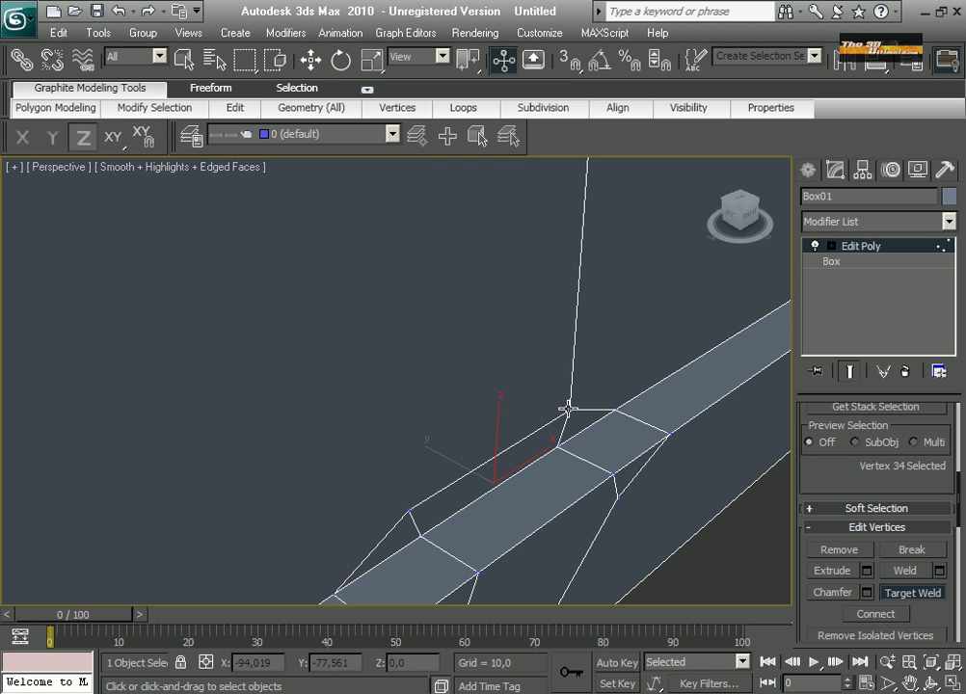
{"action": "left_click", "coordinate": [411, 511]}
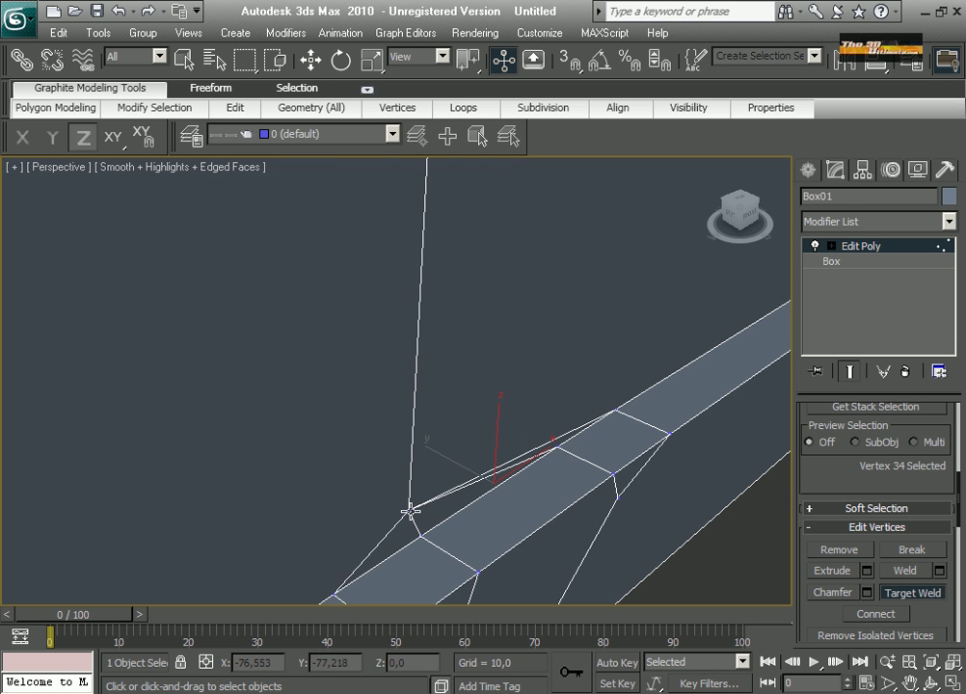
{"action": "left_click", "coordinate": [335, 594]}
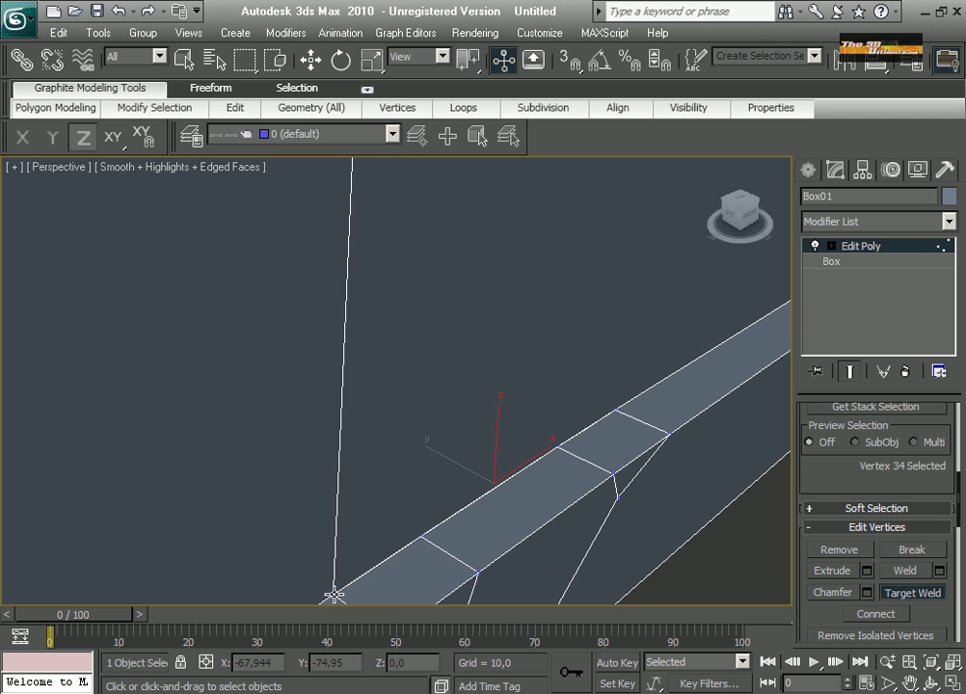
{"action": "left_click", "coordinate": [422, 534]}
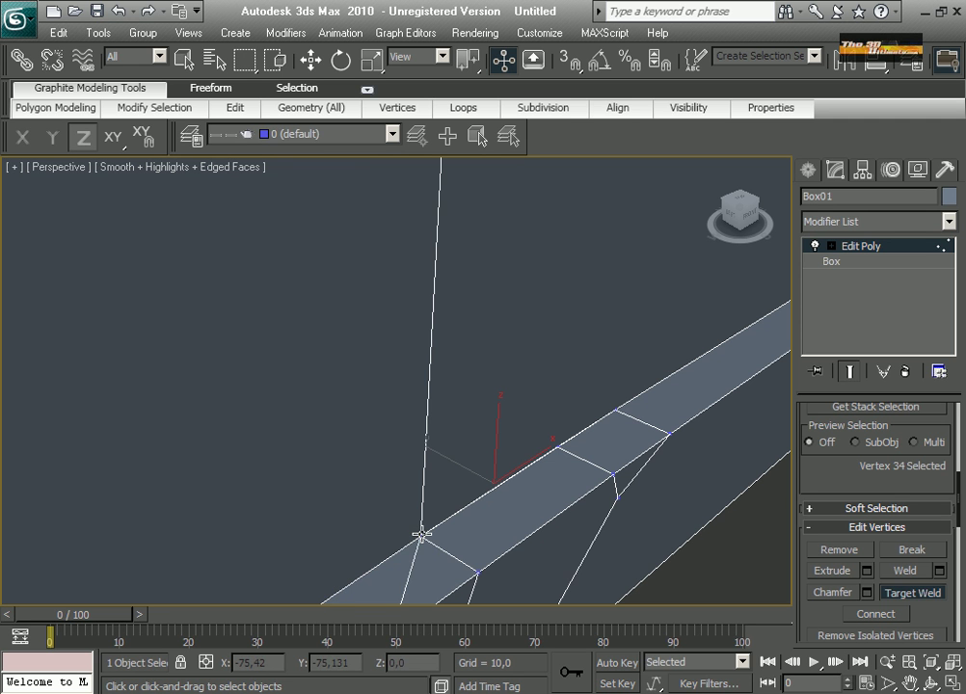
{"action": "left_click", "coordinate": [556, 449]}
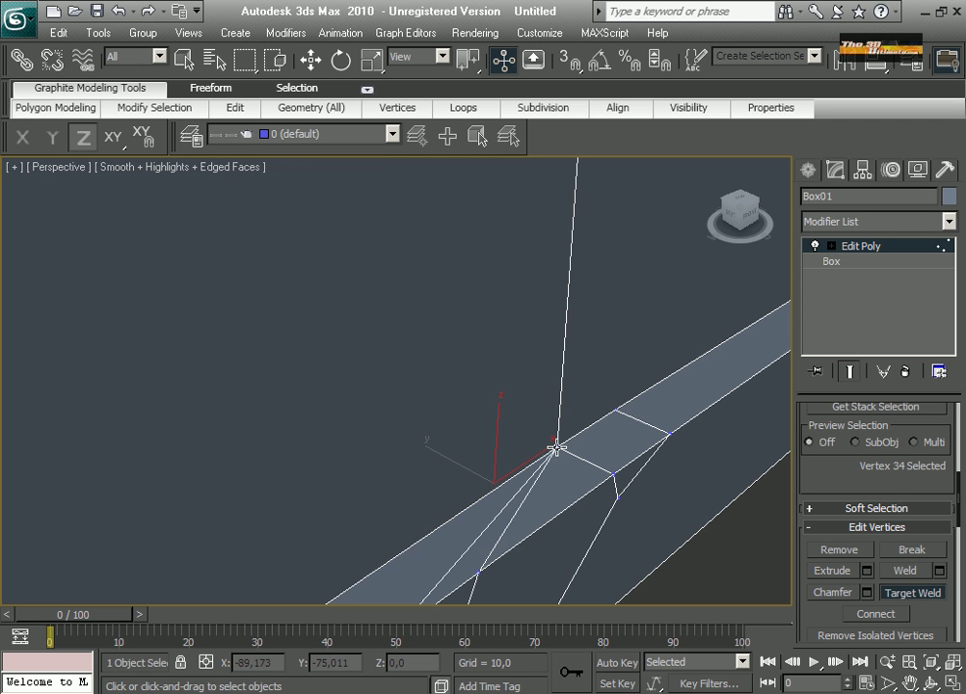
{"action": "left_click", "coordinate": [613, 411]}
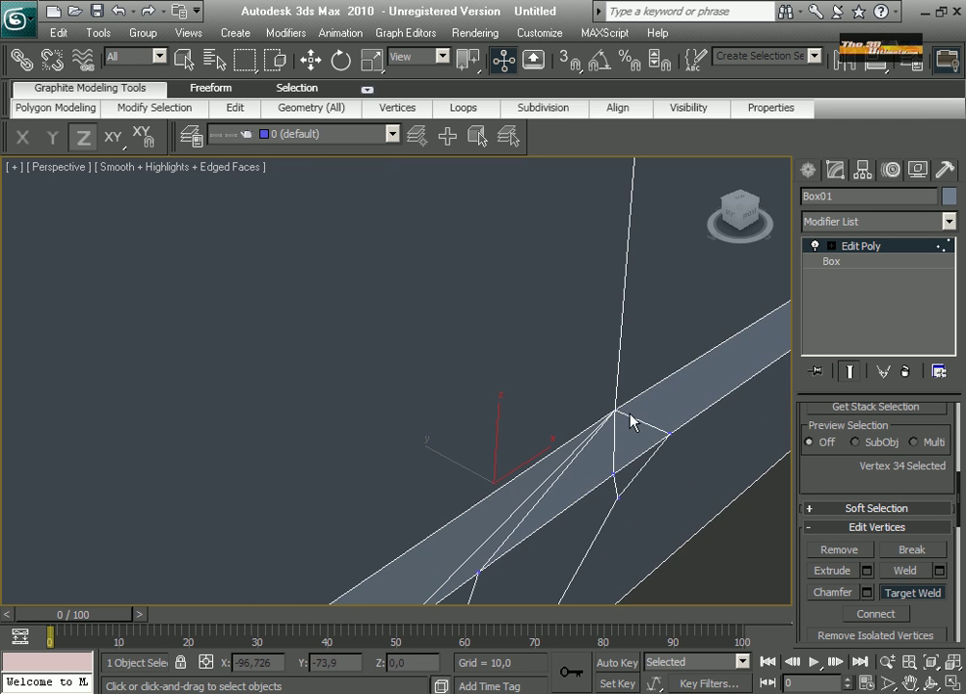
{"action": "left_click", "coordinate": [668, 435]}
{"action": "key", "text": "ctrl+z"}
Remove the leftover diagonal edges running across the bottom ledge behind the detail.
{"action": "scroll", "coordinate": [638, 424], "scroll_direction": "down", "scroll_amount": 3}
{"action": "middle_click_drag", "start_coordinate": [633, 395], "coordinate": [632, 365]}
{"action": "key", "text": "2"}
{"action": "scroll", "coordinate": [535, 416], "scroll_direction": "up", "scroll_amount": 3}
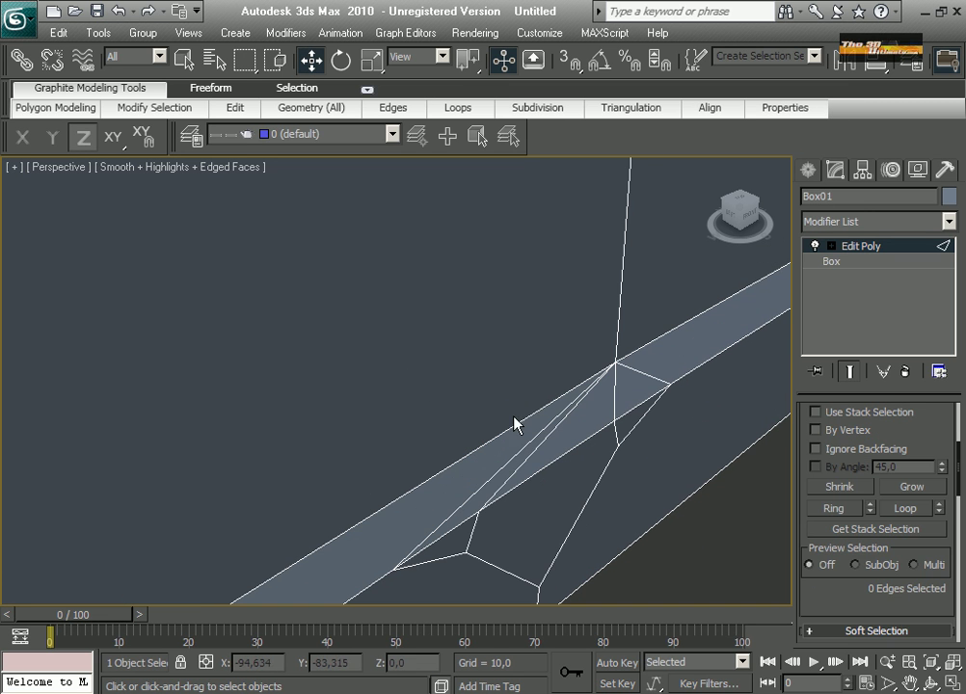
{"action": "left_click", "coordinate": [531, 452]}
{"action": "scroll", "coordinate": [859, 592], "scroll_direction": "down", "scroll_amount": 3}
{"action": "left_click", "coordinate": [854, 495]}
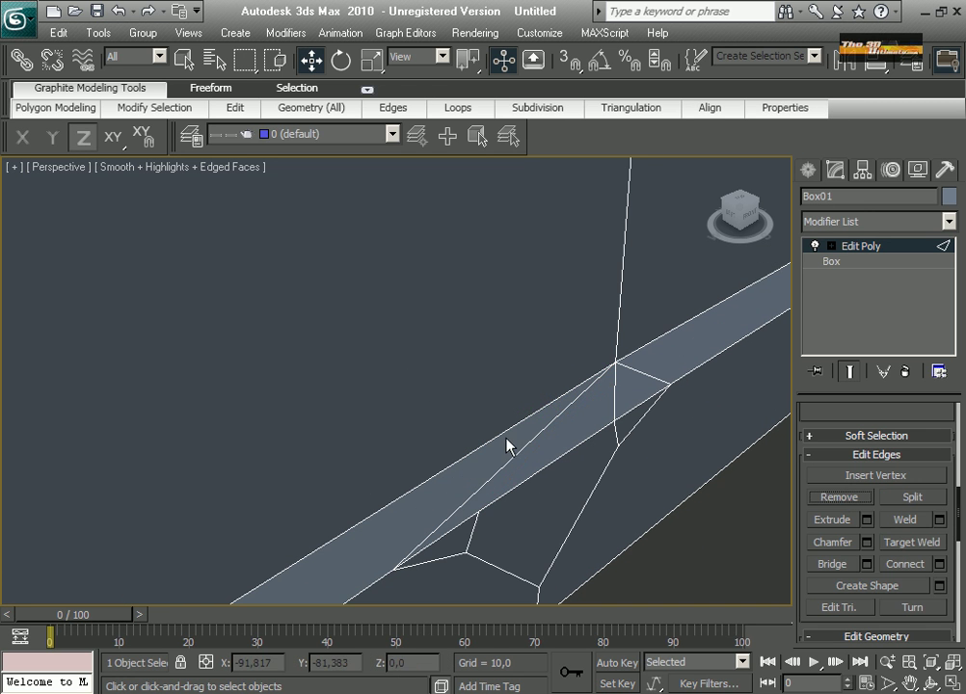
{"action": "left_click", "coordinate": [515, 450]}
{"action": "left_click", "coordinate": [834, 498]}
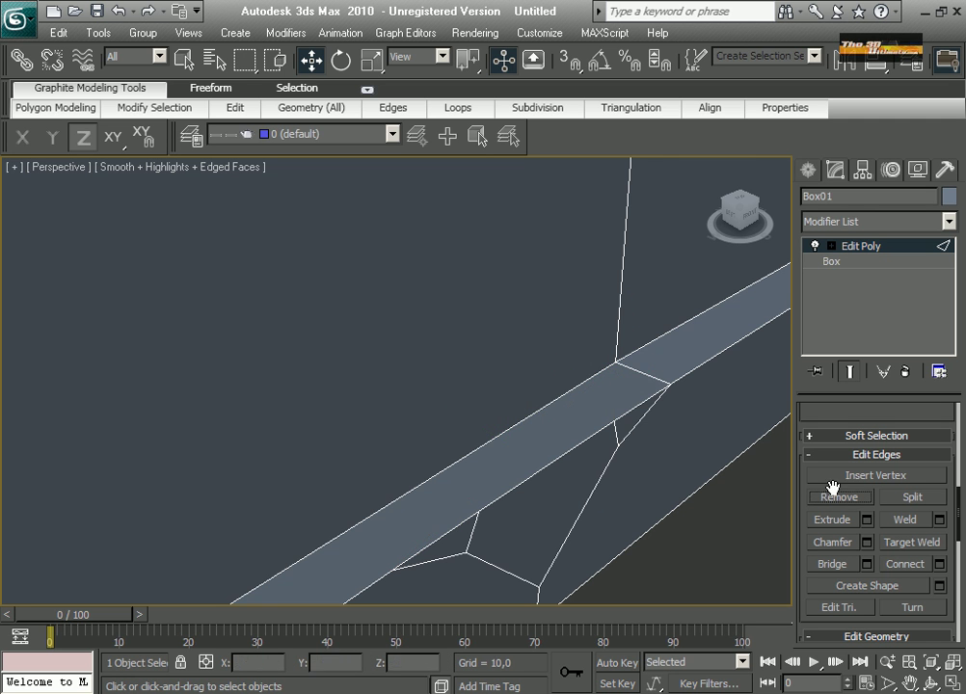
In the Front view, spread the detail's outer vertices apart, the right one to about X 19.6 and the left one to about X -44.4.
{"action": "scroll", "coordinate": [652, 396], "scroll_direction": "down", "scroll_amount": 5}
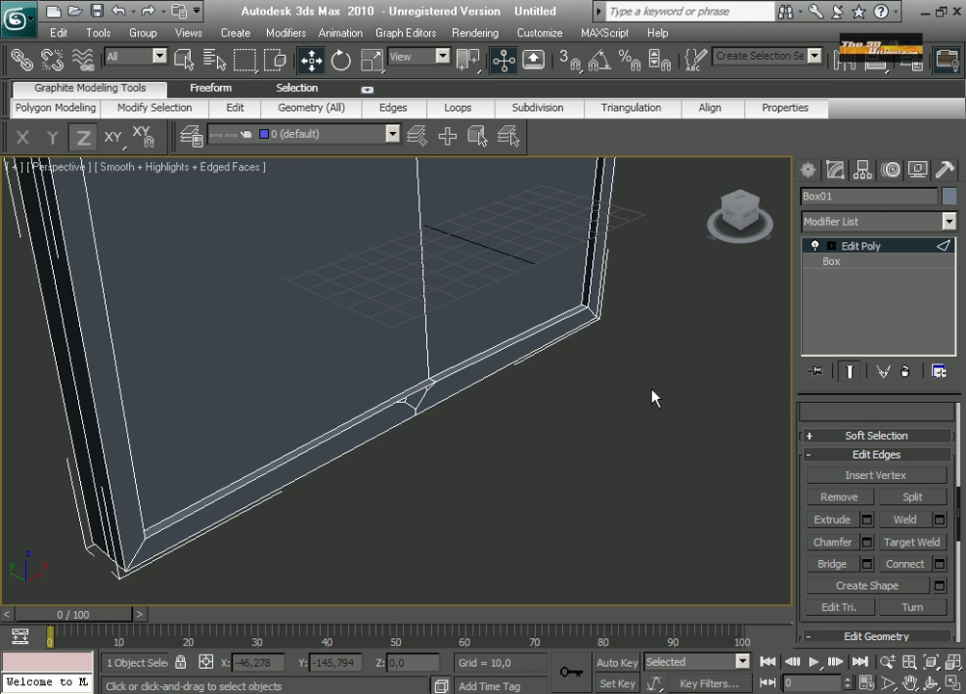
{"action": "left_click", "coordinate": [951, 682]}
{"action": "left_click", "coordinate": [620, 292]}
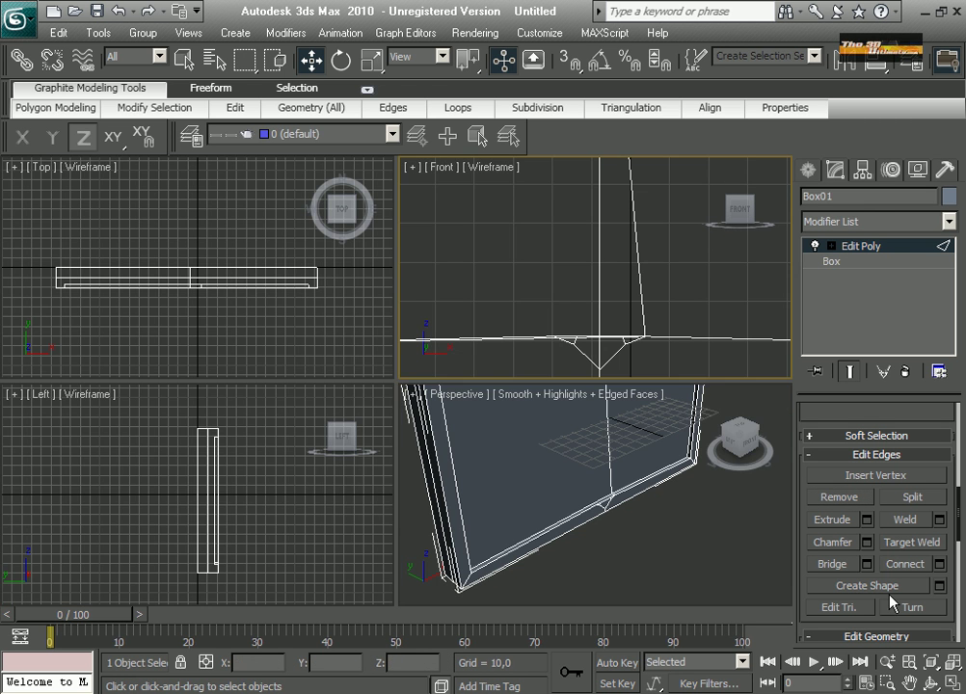
{"action": "left_click", "coordinate": [952, 682]}
{"action": "scroll", "coordinate": [415, 472], "scroll_direction": "down", "scroll_amount": 2}
{"action": "middle_click_drag", "start_coordinate": [415, 473], "coordinate": [421, 439]}
{"action": "scroll", "coordinate": [421, 440], "scroll_direction": "up", "scroll_amount": 3}
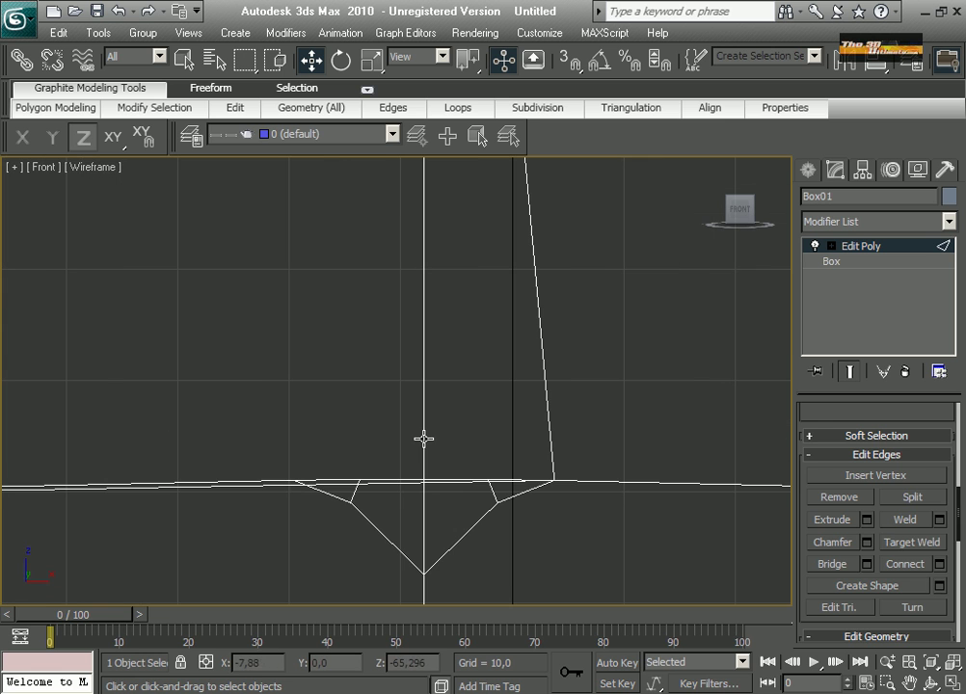
{"action": "key", "text": "1"}
{"action": "left_click", "coordinate": [554, 478]}
{"action": "left_click_drag", "start_coordinate": [601, 481], "coordinate": [759, 446]}
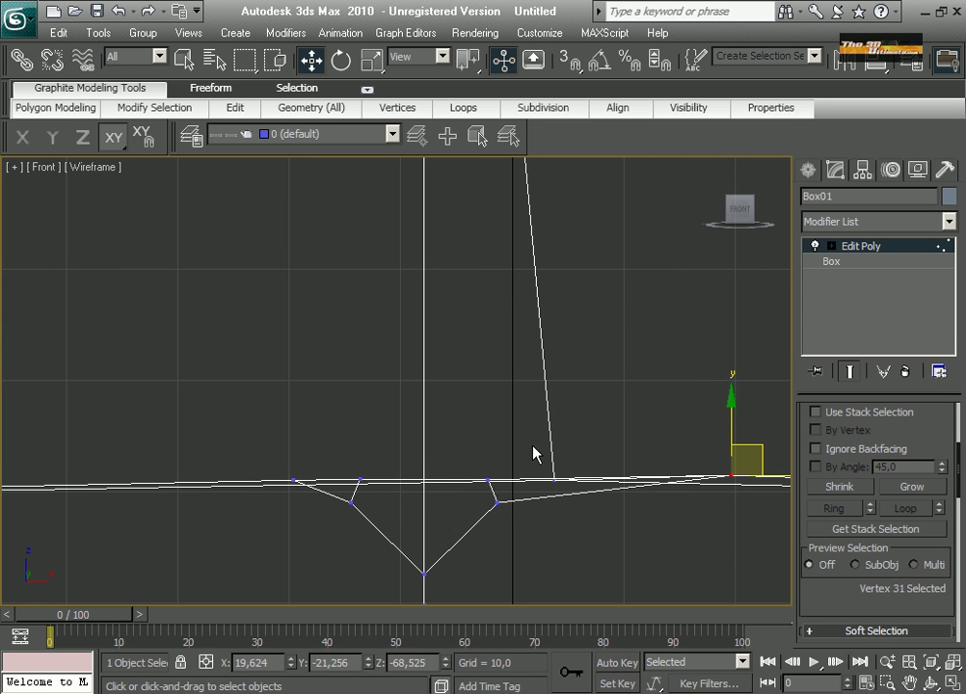
{"action": "left_click", "coordinate": [294, 480]}
{"action": "left_click_drag", "start_coordinate": [343, 481], "coordinate": [18, 479]}
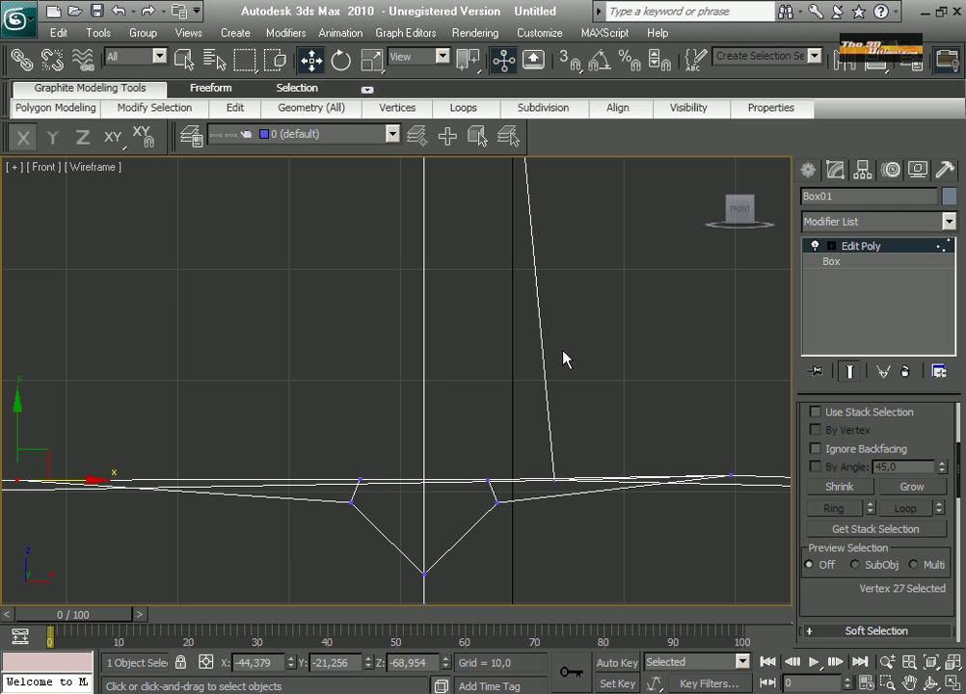
Extrude the detail's centre polygon together with the two slim polygons beside it in the enlarged Perspective view.
{"action": "left_click", "coordinate": [954, 684]}
{"action": "right_click", "coordinate": [765, 583]}
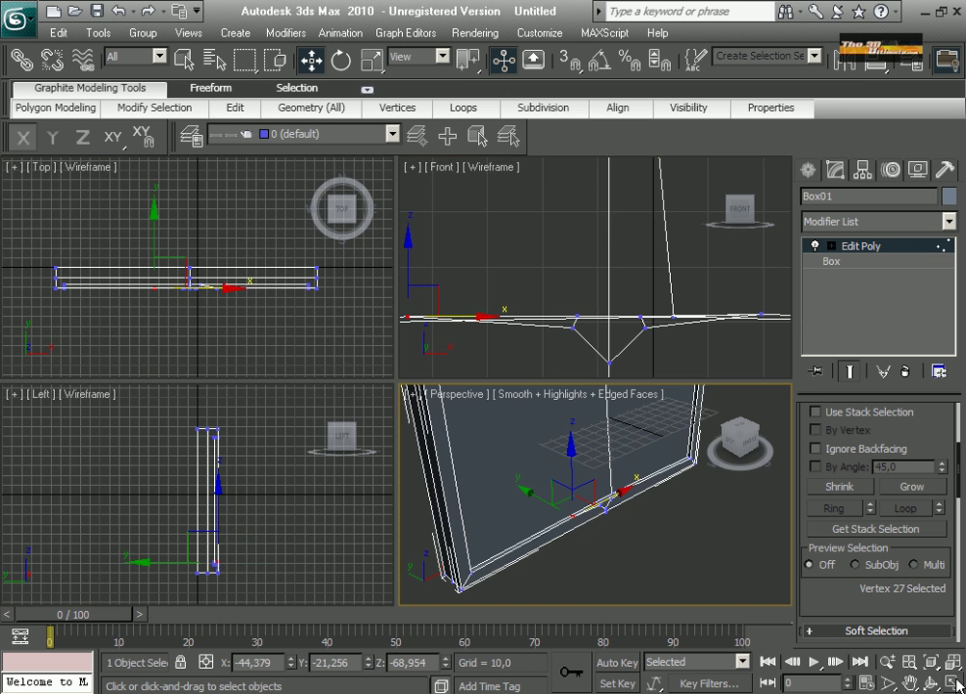
{"action": "left_click", "coordinate": [953, 683]}
{"action": "scroll", "coordinate": [386, 459], "scroll_direction": "up", "scroll_amount": 8}
{"action": "scroll", "coordinate": [447, 468], "scroll_direction": "down", "scroll_amount": 7}
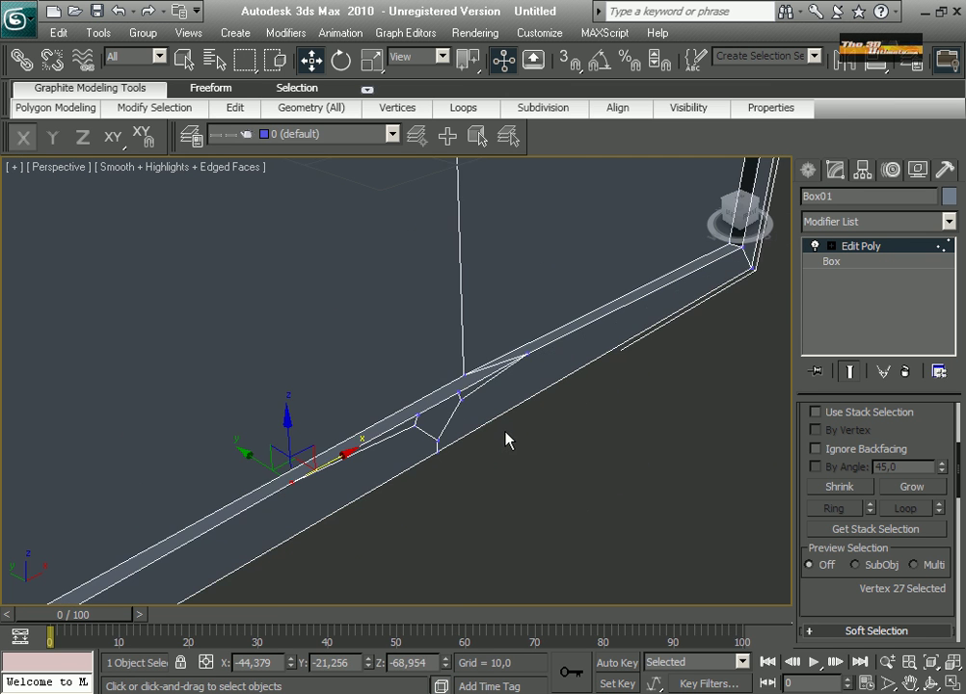
{"action": "scroll", "coordinate": [482, 432], "scroll_direction": "up", "scroll_amount": 6}
{"action": "scroll", "coordinate": [475, 430], "scroll_direction": "up", "scroll_amount": 2}
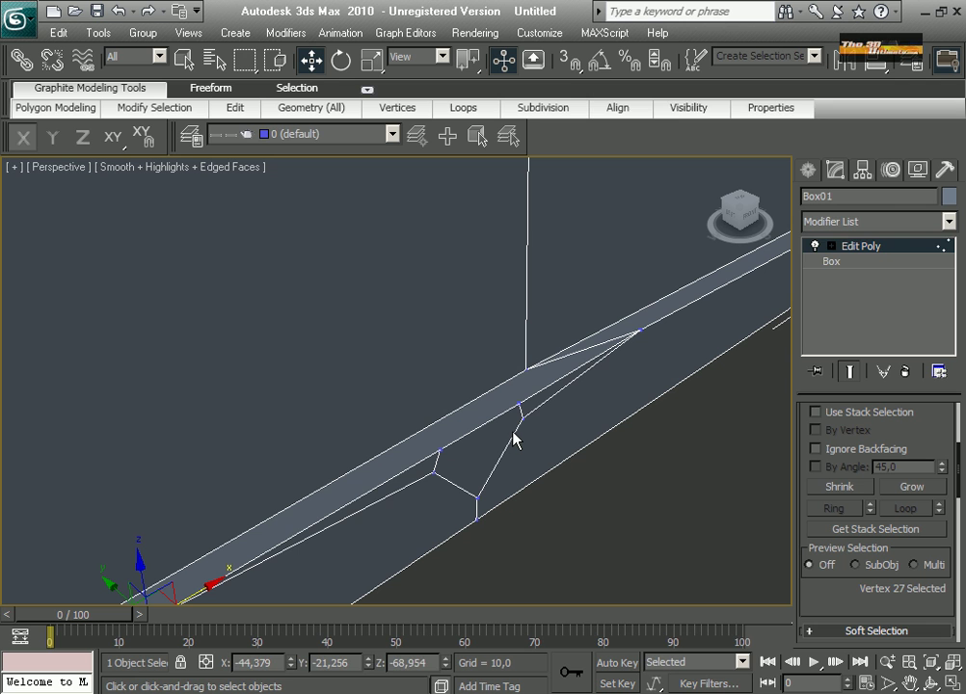
{"action": "key", "text": "4"}
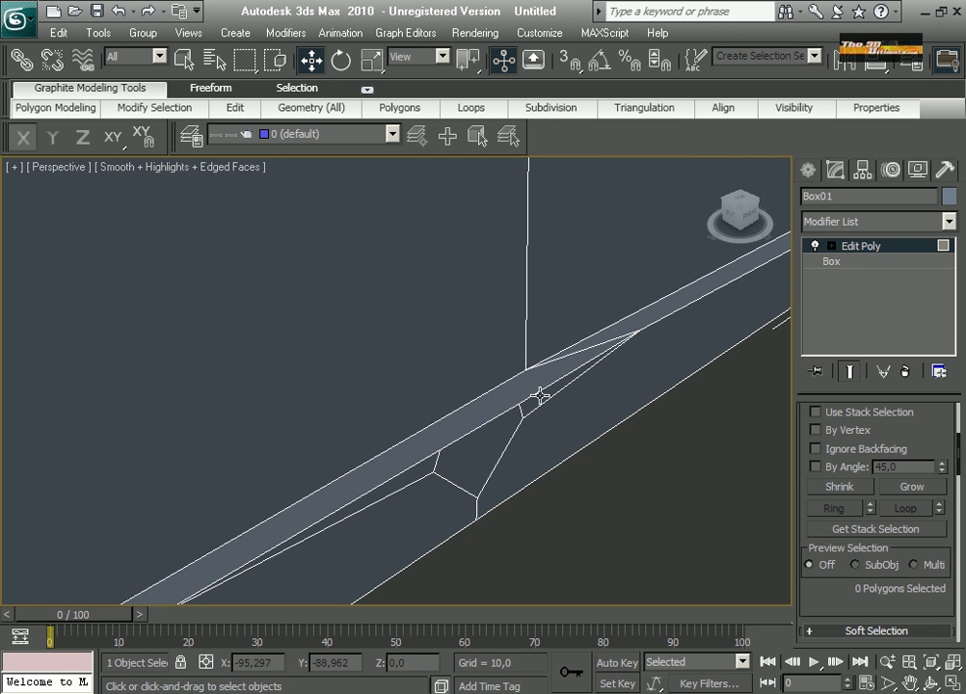
{"action": "left_click", "coordinate": [538, 397]}
{"action": "left_click", "coordinate": [422, 471], "text": "ctrl"}
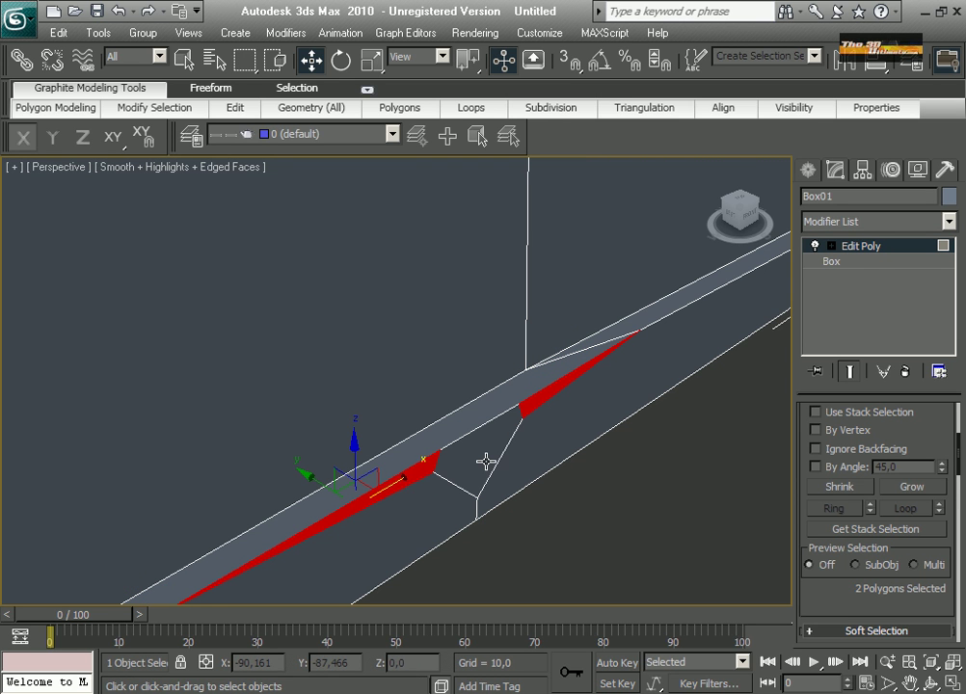
{"action": "left_click", "coordinate": [485, 461]}
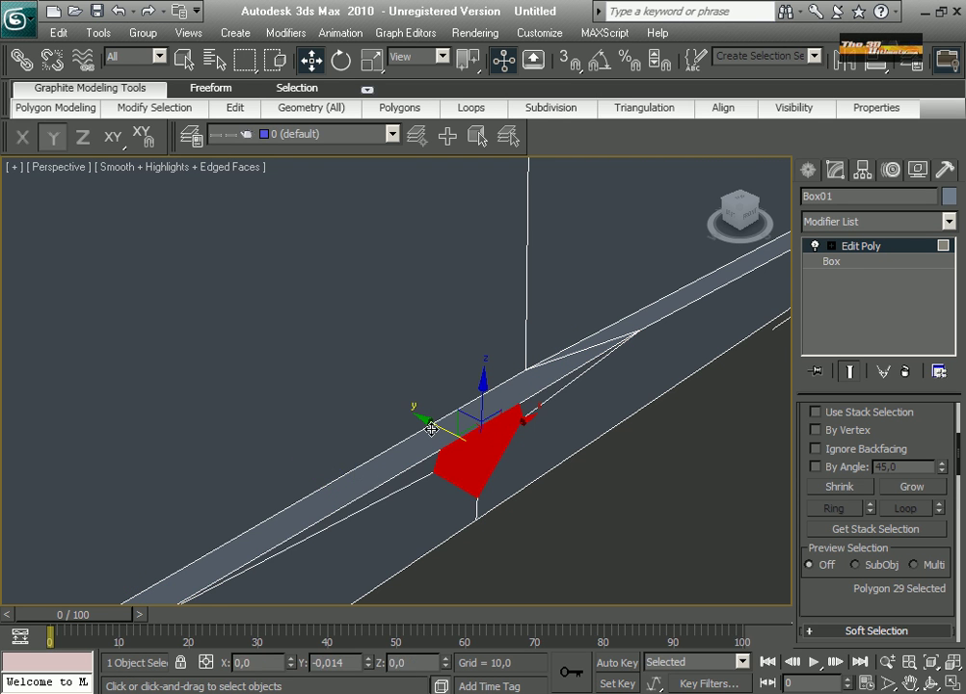
{"action": "left_click", "coordinate": [416, 467], "text": "ctrl"}
{"action": "left_click", "coordinate": [537, 403], "text": "ctrl"}
{"action": "right_click", "coordinate": [457, 454]}
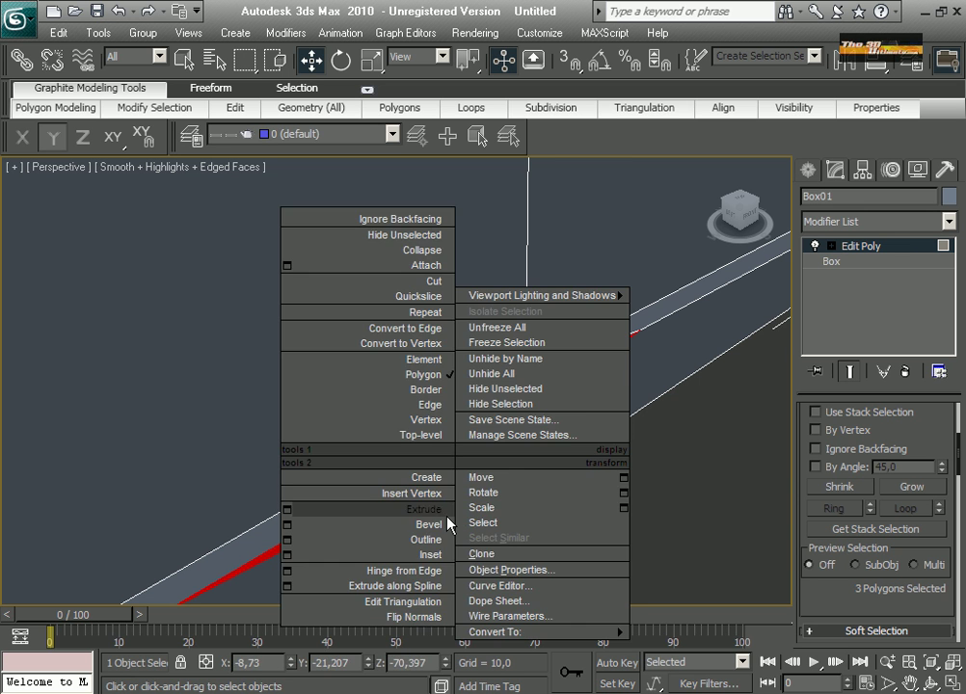
{"action": "left_click", "coordinate": [445, 512]}
{"action": "left_click_drag", "start_coordinate": [459, 467], "coordinate": [422, 498]}
Scale the three extruded polygons uniformly to about 66% and clear the selection.
{"action": "left_click", "coordinate": [372, 61]}
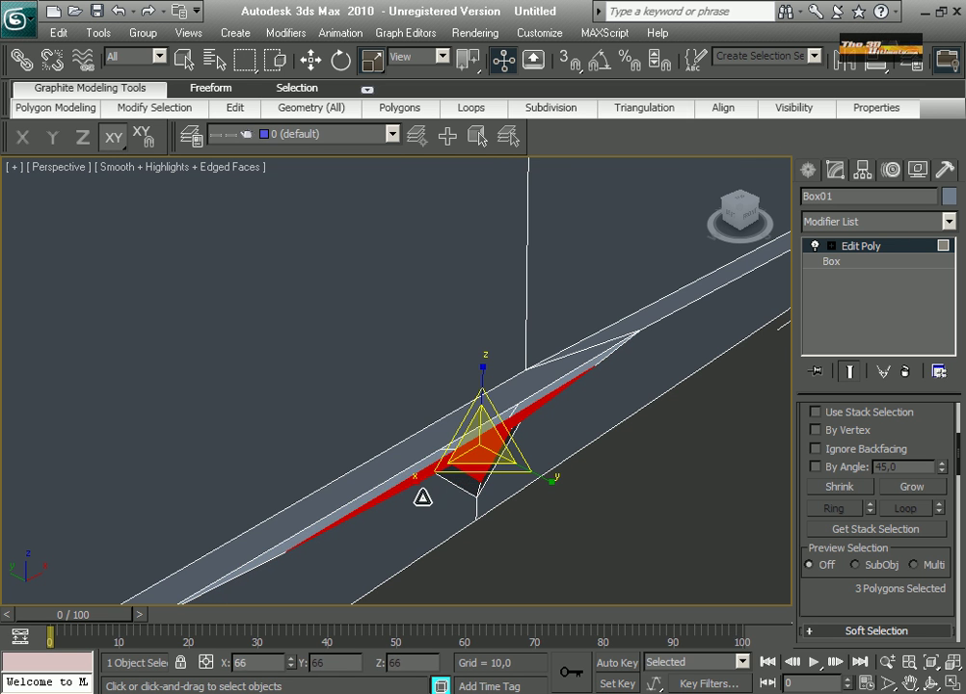
{"action": "left_click", "coordinate": [586, 529]}
{"action": "scroll", "coordinate": [584, 529], "scroll_direction": "down", "scroll_amount": 3}
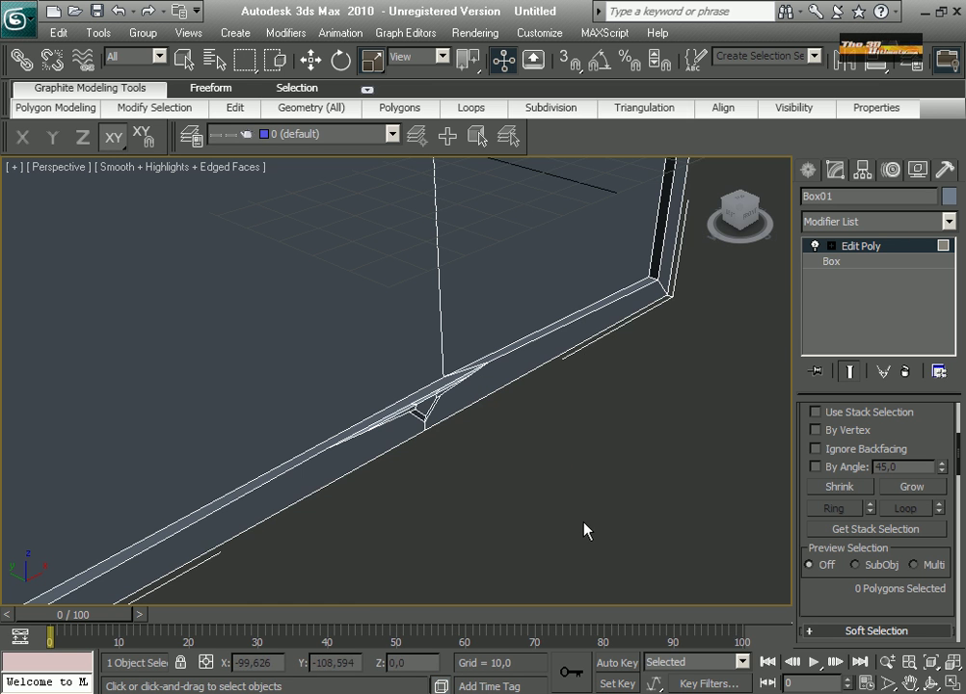
In the Front view, cut two vertical edges across the bottom frame polygon near its right corner, the outer one at about X 93.4.
{"action": "left_click", "coordinate": [952, 683]}
{"action": "left_click", "coordinate": [635, 295]}
{"action": "scroll", "coordinate": [635, 296], "scroll_direction": "down", "scroll_amount": 6}
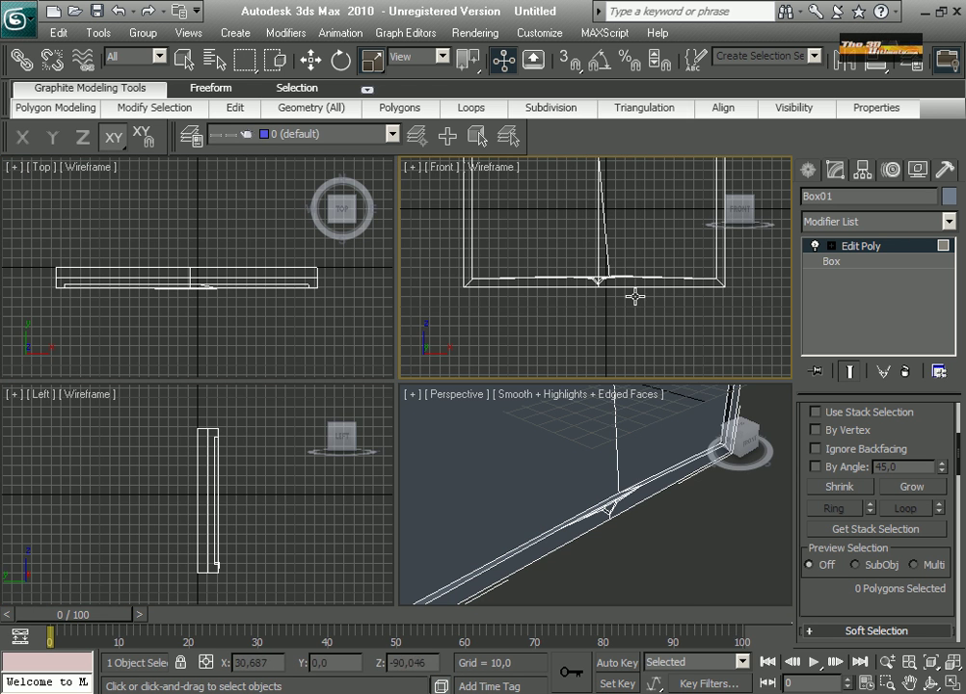
{"action": "left_click", "coordinate": [954, 682]}
{"action": "scroll", "coordinate": [641, 470], "scroll_direction": "up", "scroll_amount": 6}
{"action": "middle_click_drag", "start_coordinate": [642, 469], "coordinate": [546, 472]}
{"action": "scroll", "coordinate": [545, 472], "scroll_direction": "down", "scroll_amount": 5}
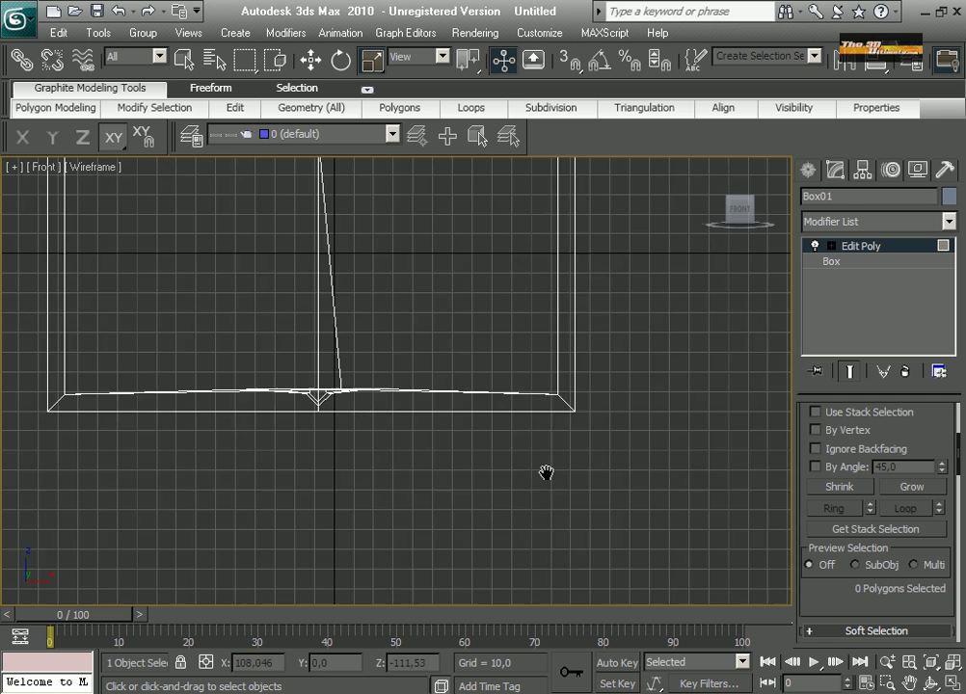
{"action": "scroll", "coordinate": [410, 348], "scroll_direction": "up", "scroll_amount": 3}
{"action": "scroll", "coordinate": [617, 458], "scroll_direction": "up", "scroll_amount": 3}
{"action": "middle_click_drag", "start_coordinate": [612, 453], "coordinate": [204, 406]}
{"action": "left_click", "coordinate": [424, 414]}
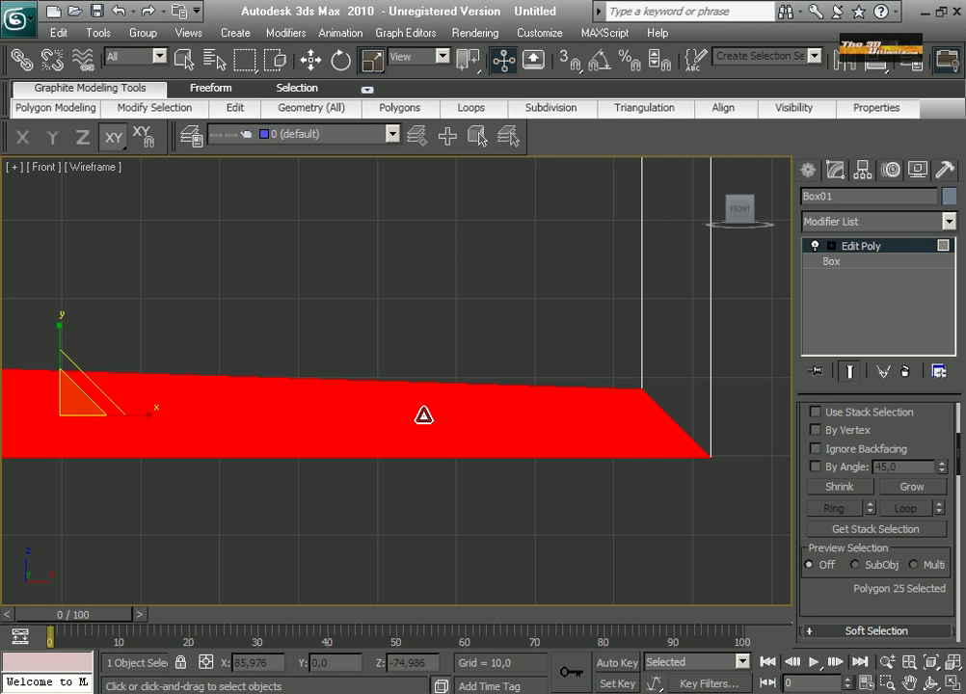
{"action": "right_click", "coordinate": [424, 415]}
{"action": "left_click", "coordinate": [403, 235]}
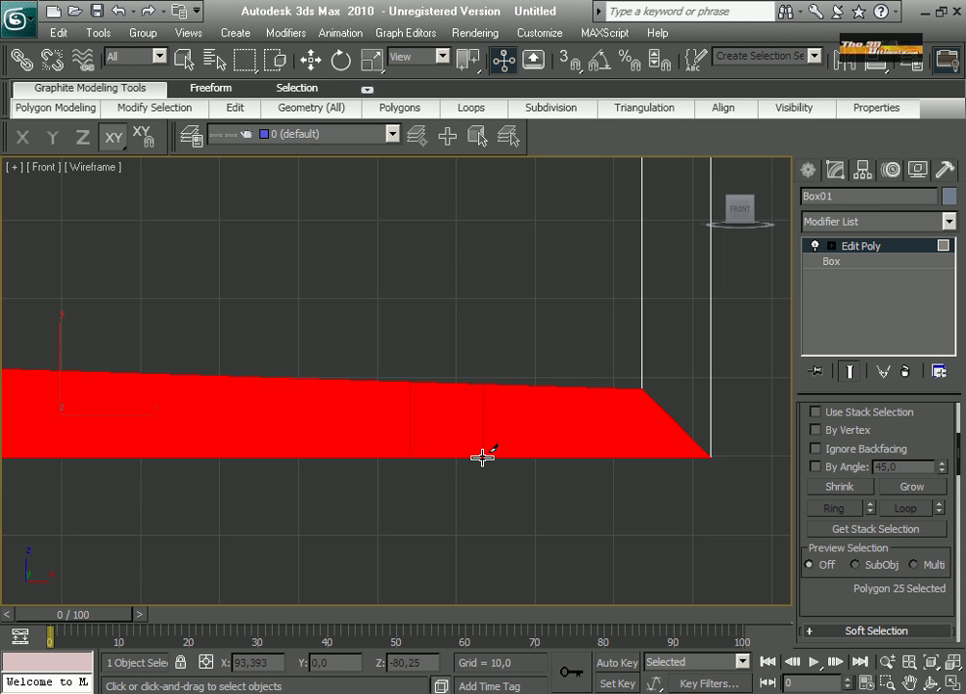
Inset the small square polygon between the two new cuts to roughly half its width.
{"action": "left_click", "coordinate": [183, 60]}
{"action": "left_click", "coordinate": [455, 416]}
{"action": "right_click", "coordinate": [453, 414]}
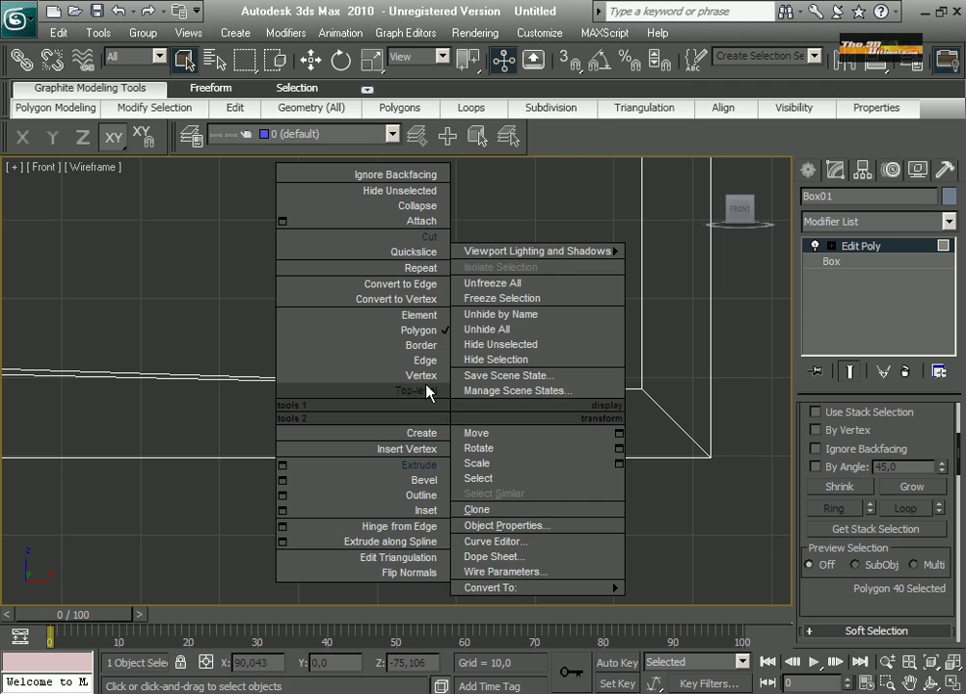
{"action": "left_click", "coordinate": [425, 511]}
{"action": "left_click_drag", "start_coordinate": [449, 421], "coordinate": [448, 440]}
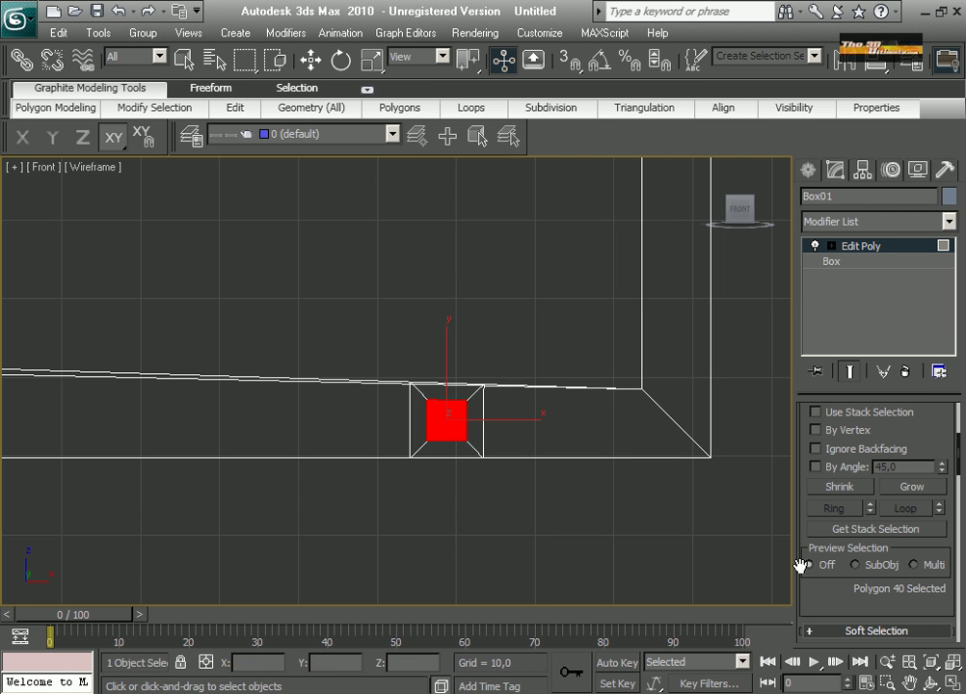
Tessellate the inset polygon into four and scale the resulting polygons down uniformly.
{"action": "scroll", "coordinate": [800, 564], "scroll_direction": "down", "scroll_amount": 8}
{"action": "scroll", "coordinate": [560, 513], "scroll_direction": "up", "scroll_amount": 3}
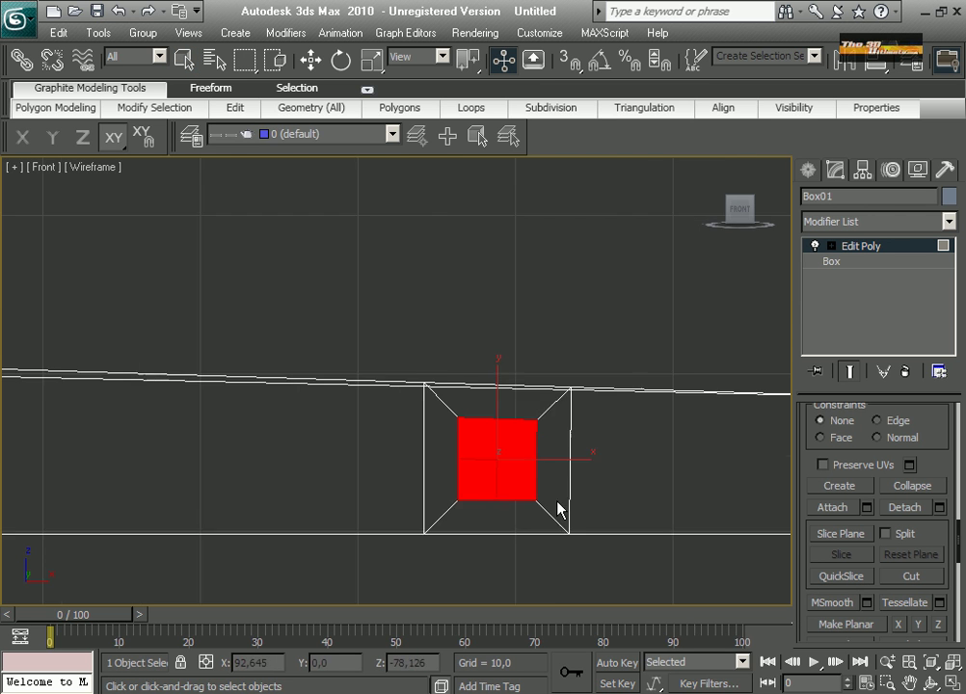
{"action": "left_click", "coordinate": [372, 64]}
{"action": "mouse_move", "coordinate": [549, 472]}
{"action": "left_mouse_down"}
{"action": "mouse_move", "coordinate": [548, 516]}
{"action": "mouse_move", "coordinate": [540, 485]}
{"action": "left_mouse_up"}
Scale the top and bottom middle vertices of the small square apart vertically to bulge those sides outward.
{"action": "key", "text": "1"}
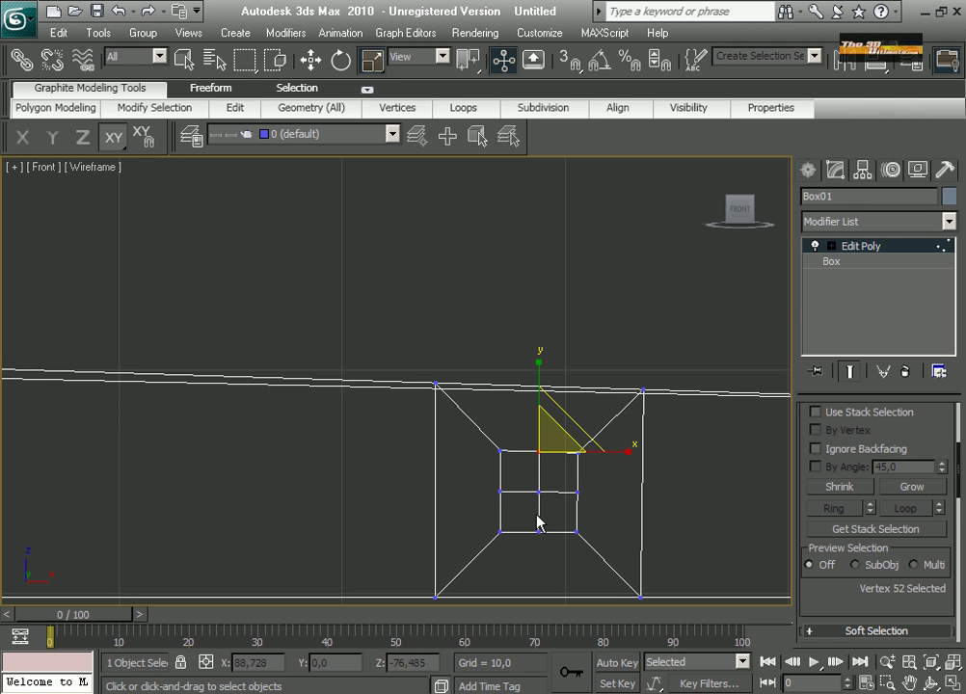
{"action": "left_click_drag", "start_coordinate": [548, 546], "coordinate": [529, 521], "text": "ctrl"}
{"action": "left_click_drag", "start_coordinate": [539, 404], "coordinate": [536, 392]}
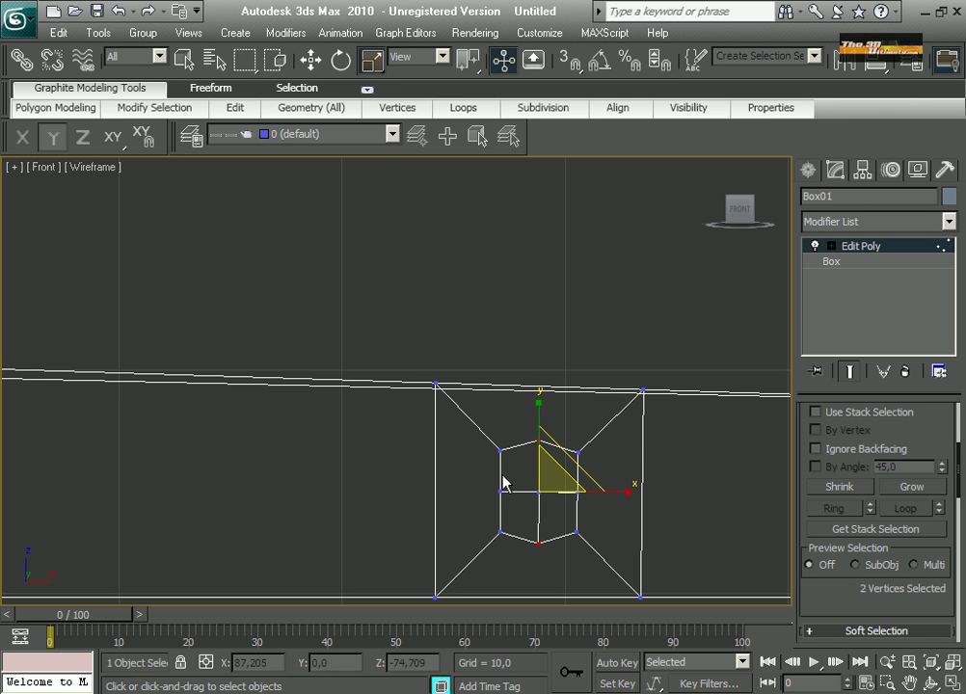
Scale the left and right middle vertices apart horizontally to form an octagon, and return to polygon level.
{"action": "left_click_drag", "start_coordinate": [504, 491], "coordinate": [512, 509], "text": "ctrl"}
{"action": "left_click", "coordinate": [623, 479]}
{"action": "left_click_drag", "start_coordinate": [590, 480], "coordinate": [573, 506]}
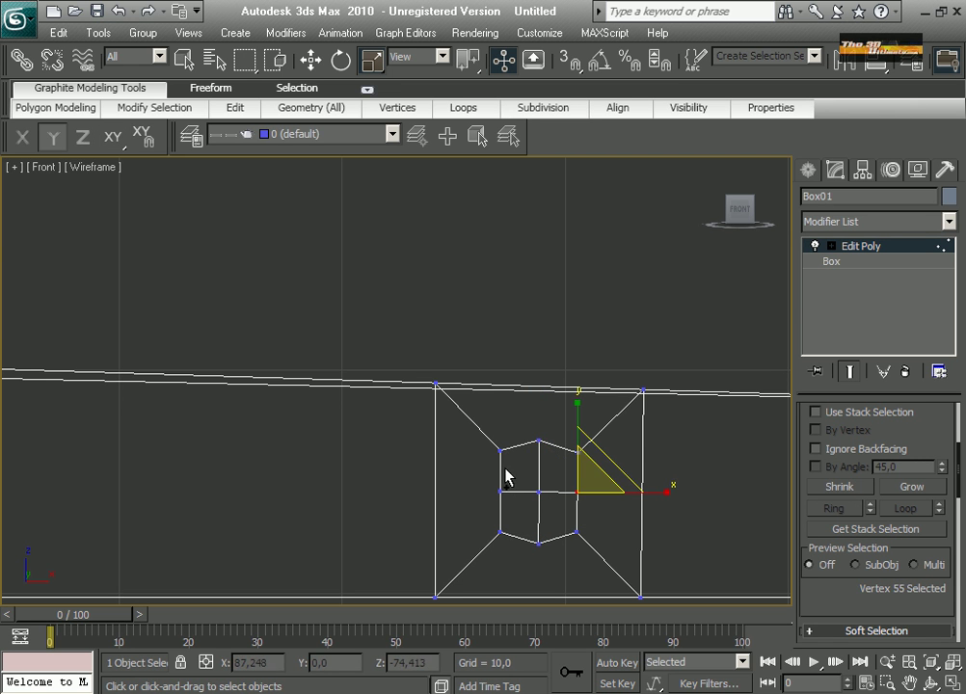
{"action": "left_click_drag", "start_coordinate": [490, 479], "coordinate": [511, 509], "text": "ctrl"}
{"action": "left_click_drag", "start_coordinate": [617, 492], "coordinate": [644, 490]}
{"action": "key", "text": "4"}
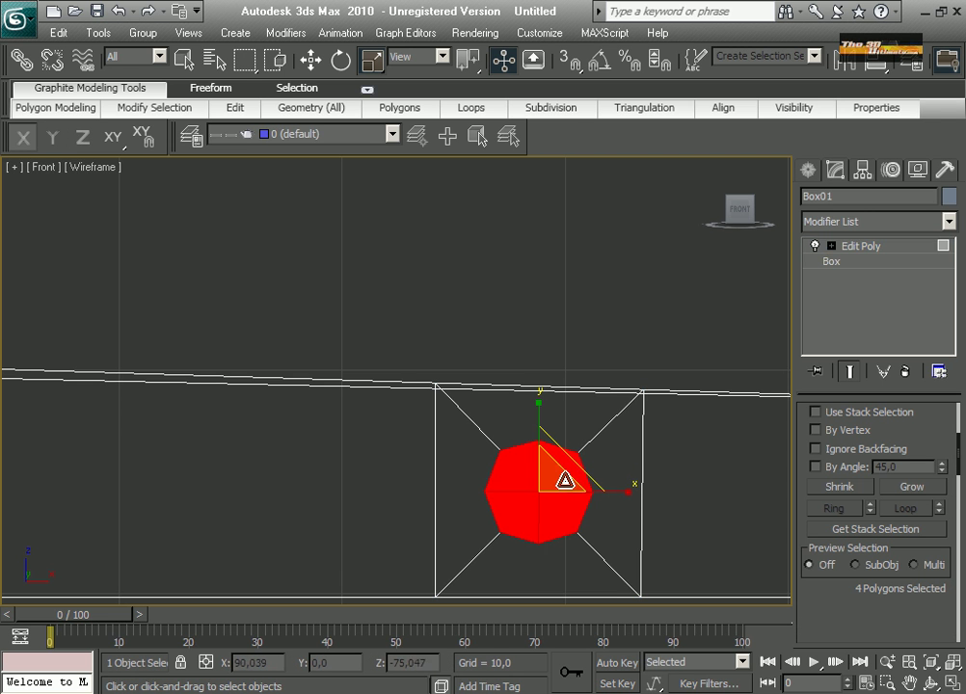
Scale the octagon's four polygons down uniformly to about 70 percent and inset them slightly to leave a narrow rim.
{"action": "left_click_drag", "start_coordinate": [565, 481], "coordinate": [554, 517]}
{"action": "scroll", "coordinate": [556, 492], "scroll_direction": "up", "scroll_amount": 3}
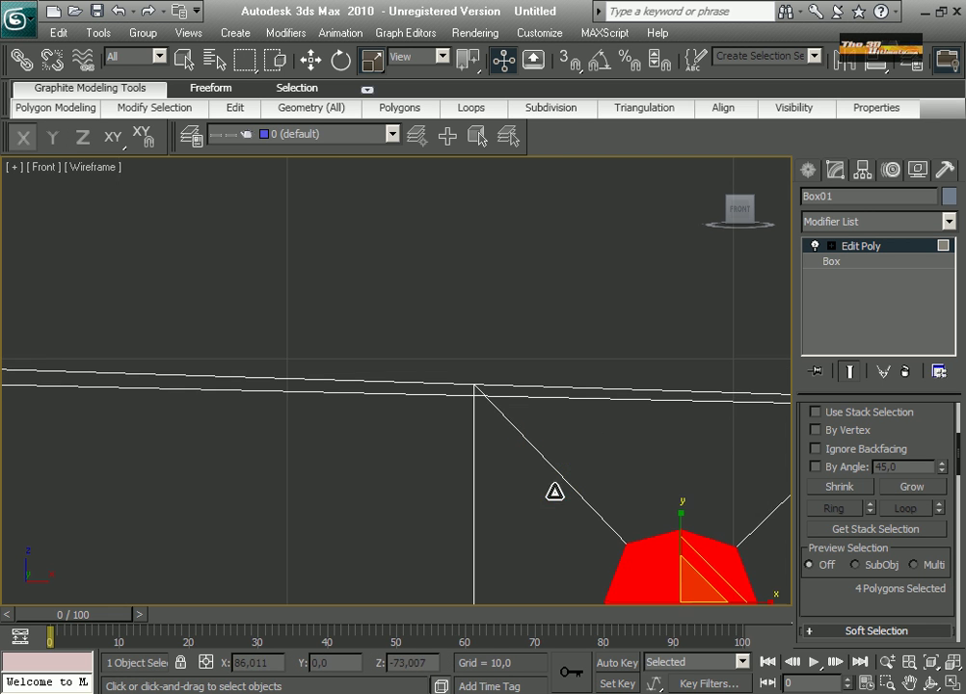
{"action": "middle_click_drag", "start_coordinate": [500, 450], "coordinate": [273, 243]}
{"action": "middle_click_drag", "start_coordinate": [568, 400], "coordinate": [574, 404]}
{"action": "right_click", "coordinate": [457, 408]}
{"action": "left_click", "coordinate": [431, 507]}
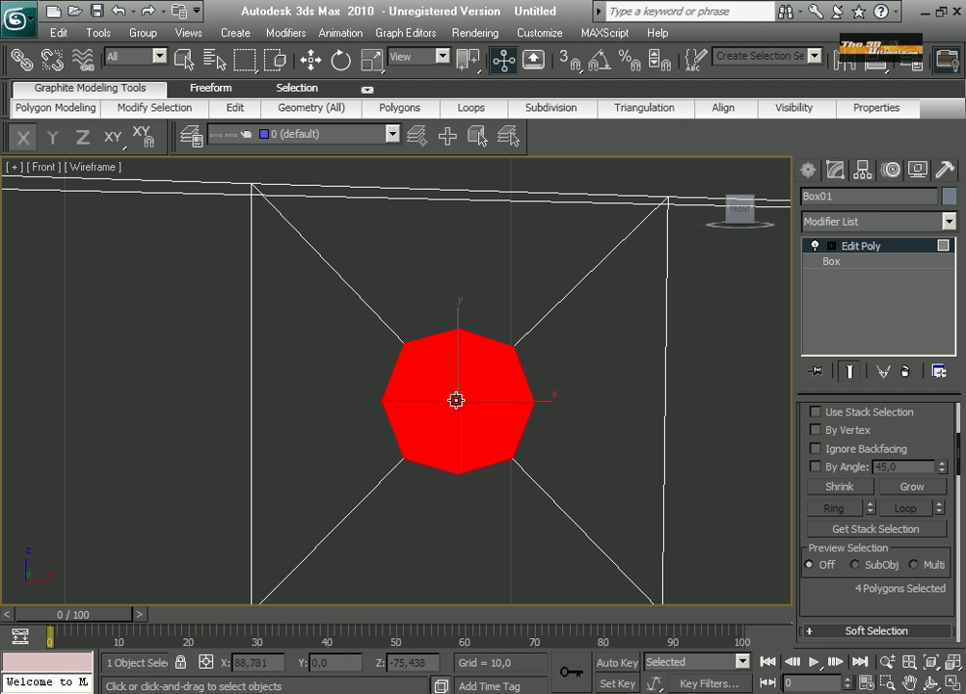
{"action": "left_click_drag", "start_coordinate": [455, 399], "coordinate": [454, 411]}
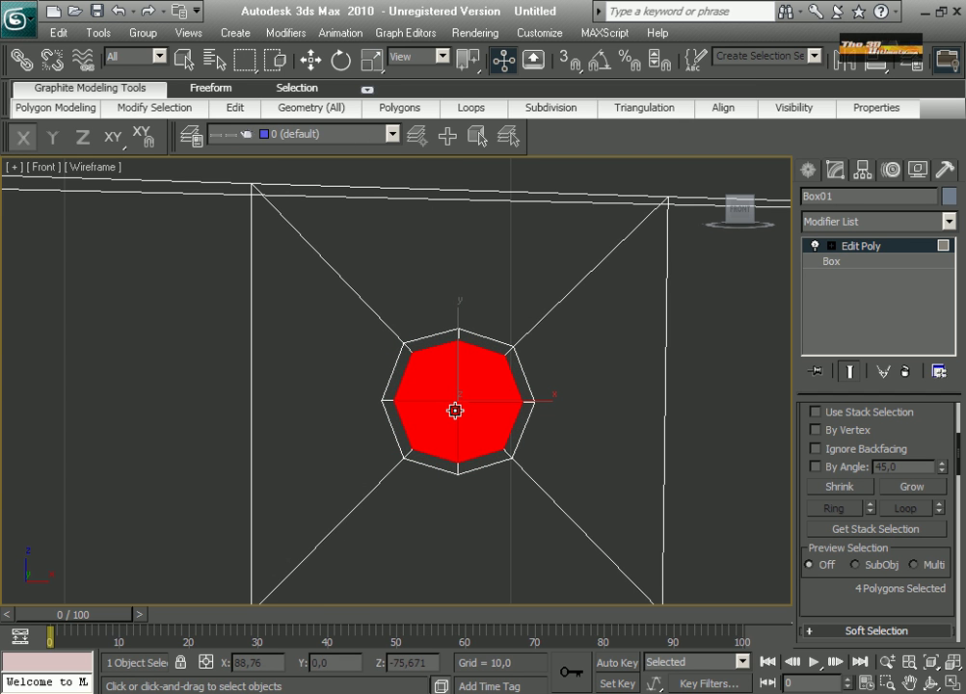
Extrude the inner octagon slightly into the panel in the perspective view.
{"action": "left_click", "coordinate": [953, 684]}
{"action": "left_click", "coordinate": [696, 512]}
{"action": "left_click", "coordinate": [953, 683]}
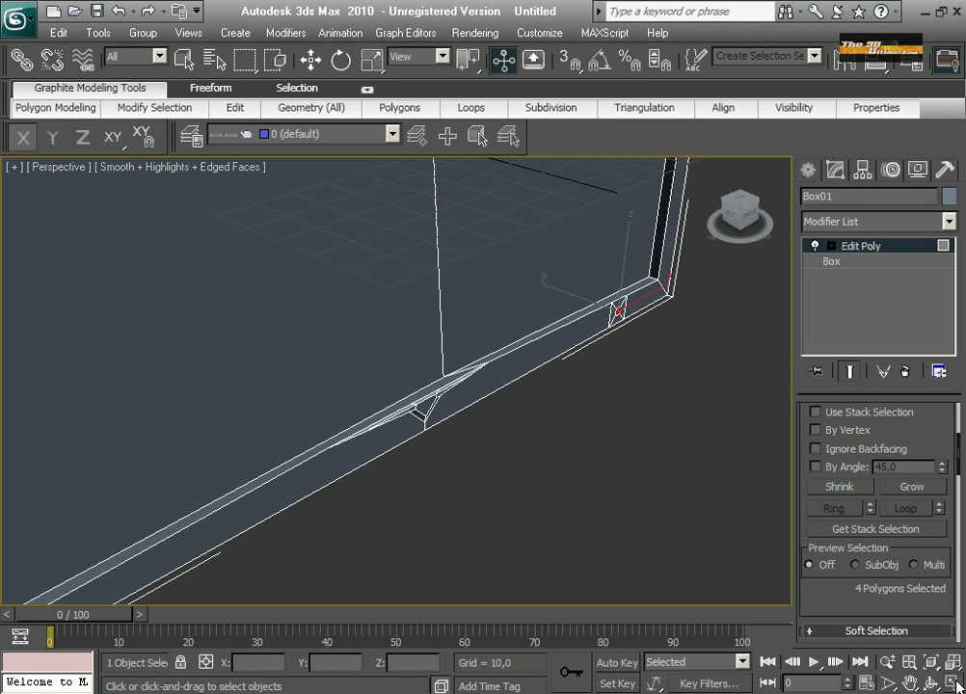
{"action": "middle_click_drag", "start_coordinate": [583, 427], "coordinate": [538, 449]}
{"action": "scroll", "coordinate": [573, 408], "scroll_direction": "up", "scroll_amount": 3}
{"action": "middle_click_drag", "start_coordinate": [572, 408], "coordinate": [273, 501]}
{"action": "scroll", "coordinate": [402, 425], "scroll_direction": "up", "scroll_amount": 2}
{"action": "middle_click_drag", "start_coordinate": [402, 425], "coordinate": [326, 490]}
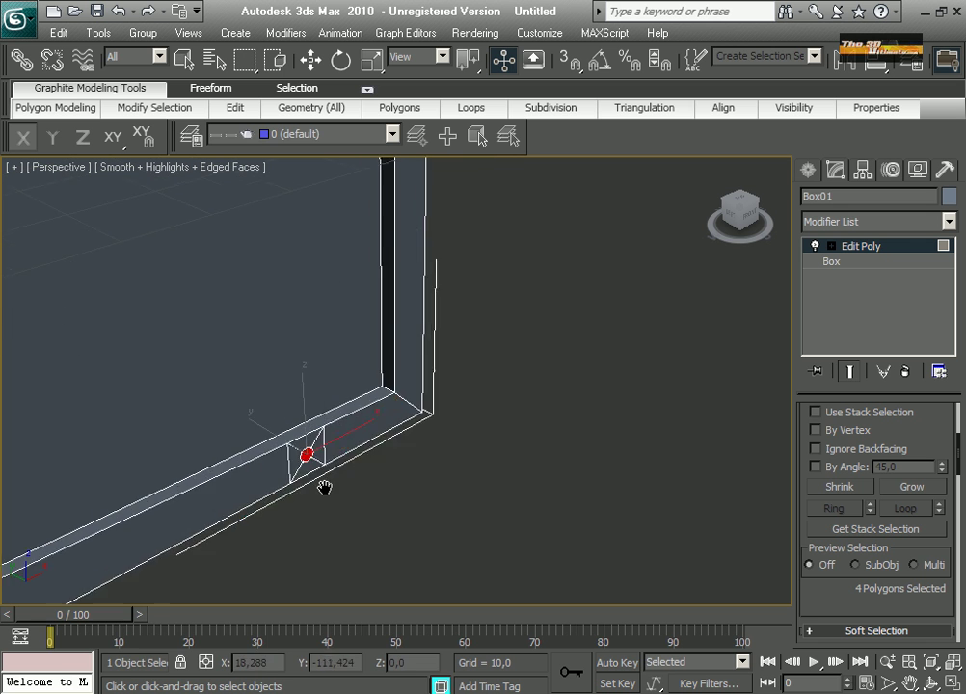
{"action": "scroll", "coordinate": [326, 490], "scroll_direction": "up", "scroll_amount": 3}
{"action": "right_click", "coordinate": [238, 504]}
{"action": "right_click", "coordinate": [238, 504]}
{"action": "left_click", "coordinate": [222, 558]}
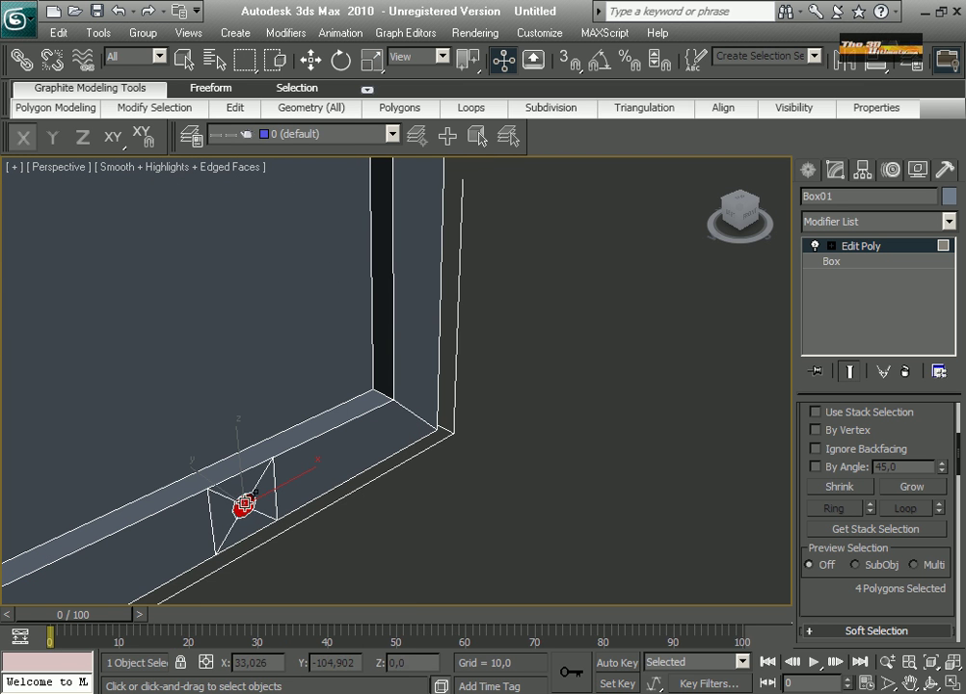
{"action": "left_click_drag", "start_coordinate": [244, 503], "coordinate": [269, 375]}
{"action": "left_click", "coordinate": [888, 665]}
{"action": "left_click", "coordinate": [910, 683]}
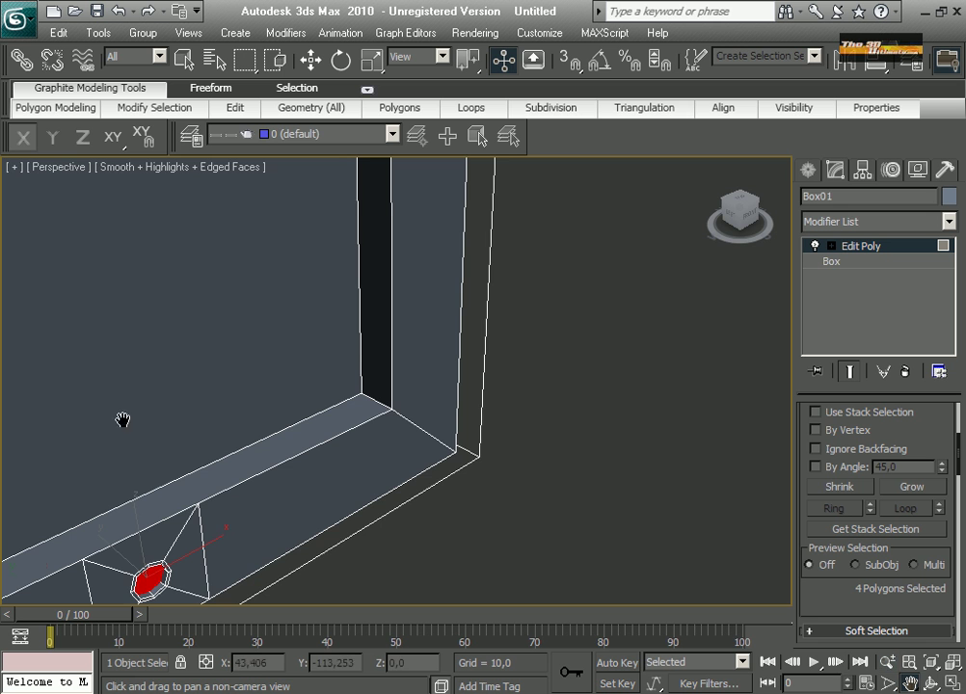
{"action": "scroll", "coordinate": [256, 454], "scroll_direction": "down", "scroll_amount": 1}
{"action": "left_click", "coordinate": [952, 683]}
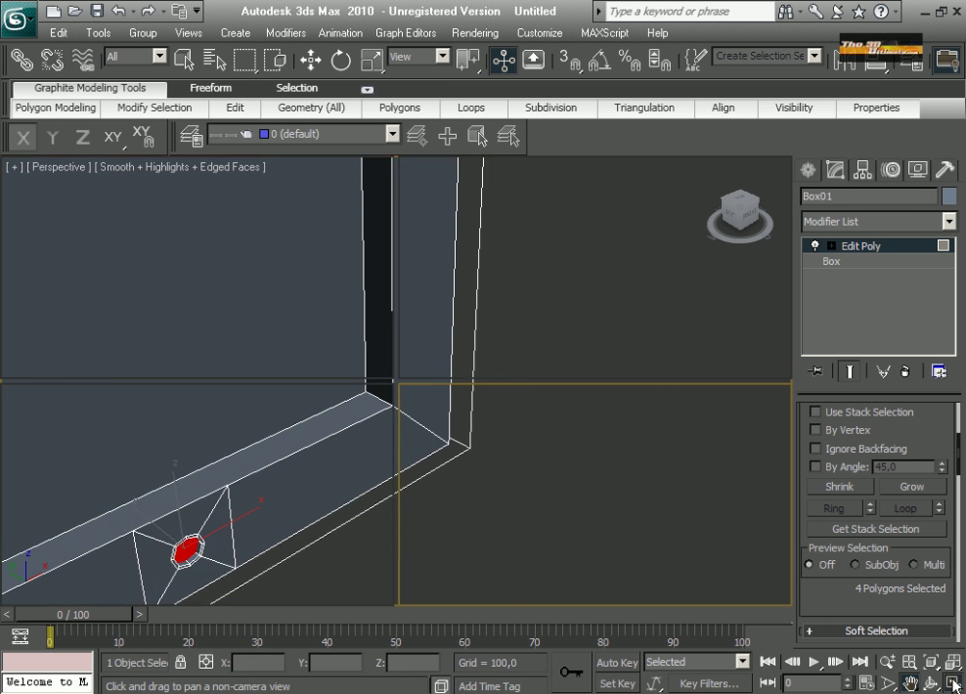
{"action": "right_click", "coordinate": [595, 280]}
{"action": "left_click", "coordinate": [952, 684]}
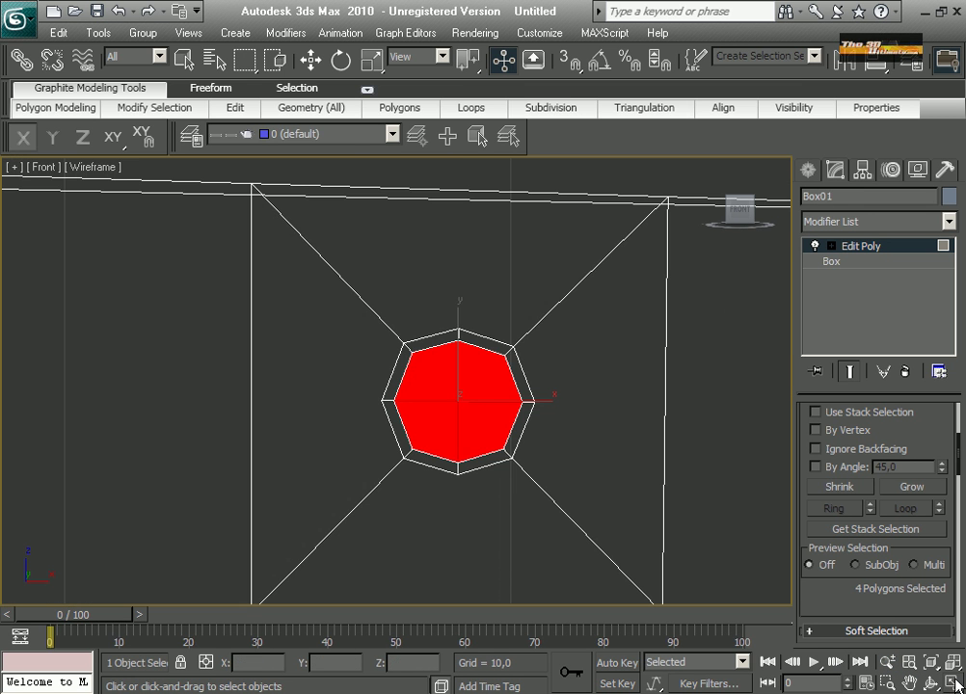
{"action": "right_click", "coordinate": [471, 409]}
{"action": "left_click", "coordinate": [445, 471]}
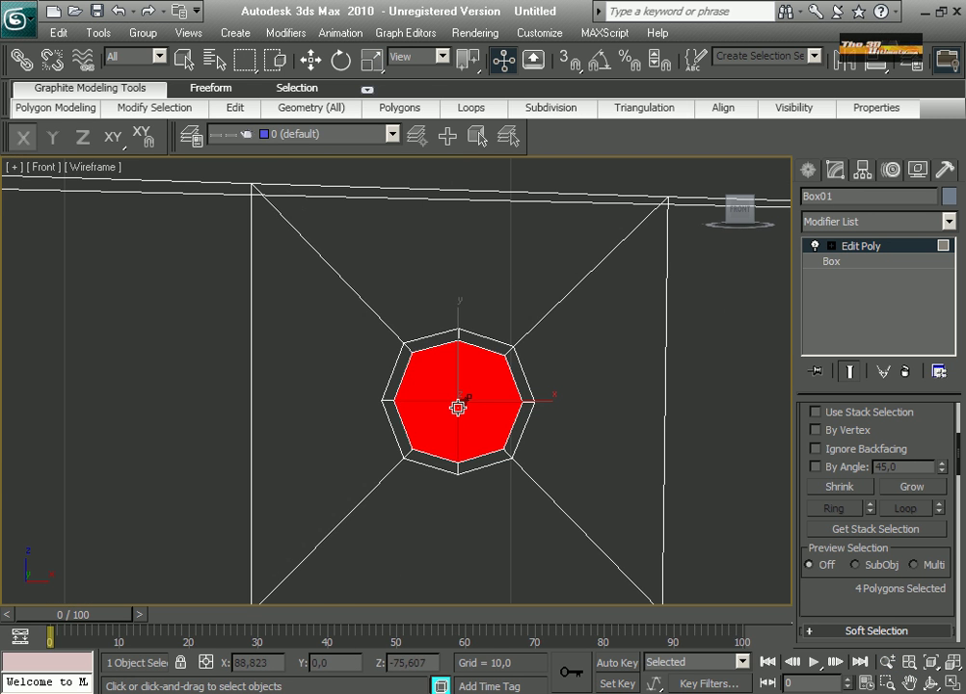
Move the inner octagon's polygons along Y in the perspective view to sink them deeper into the panel.
{"action": "left_click", "coordinate": [950, 681]}
{"action": "right_click", "coordinate": [631, 512]}
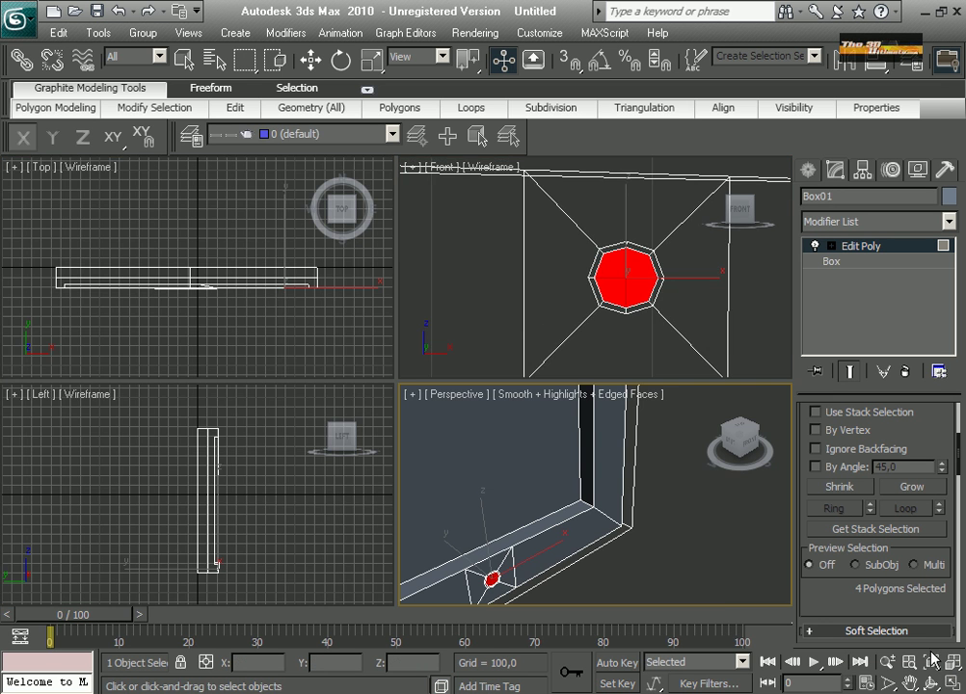
{"action": "left_click", "coordinate": [953, 682]}
{"action": "key", "text": "z"}
{"action": "left_click", "coordinate": [308, 60]}
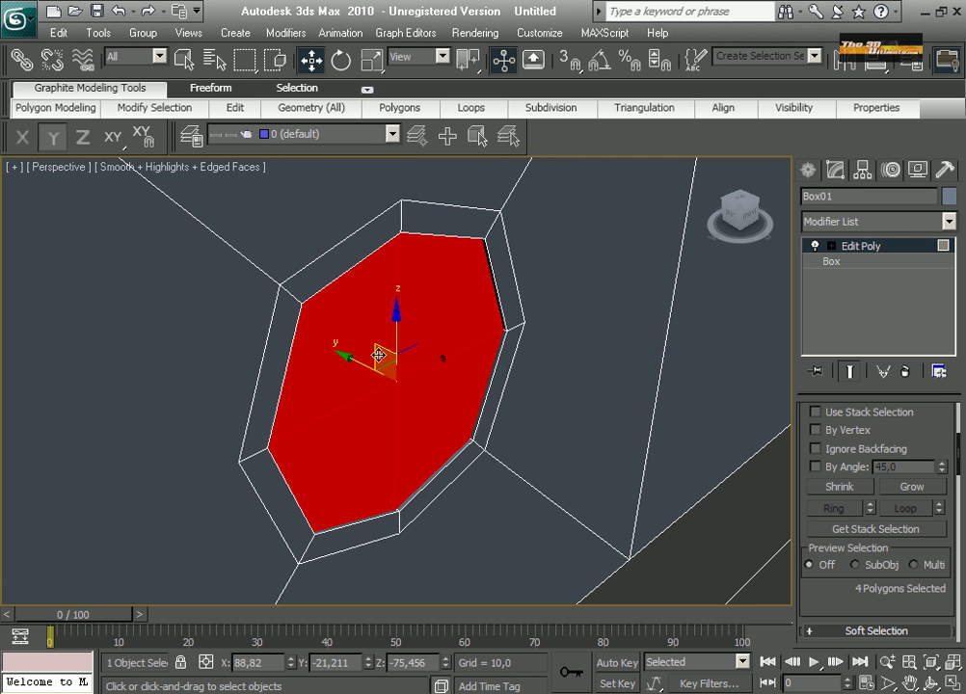
{"action": "left_click_drag", "start_coordinate": [368, 359], "coordinate": [347, 351]}
Inset the recessed octagon slightly, showing the view in wireframe.
{"action": "right_click", "coordinate": [376, 344]}
{"action": "left_click", "coordinate": [398, 287]}
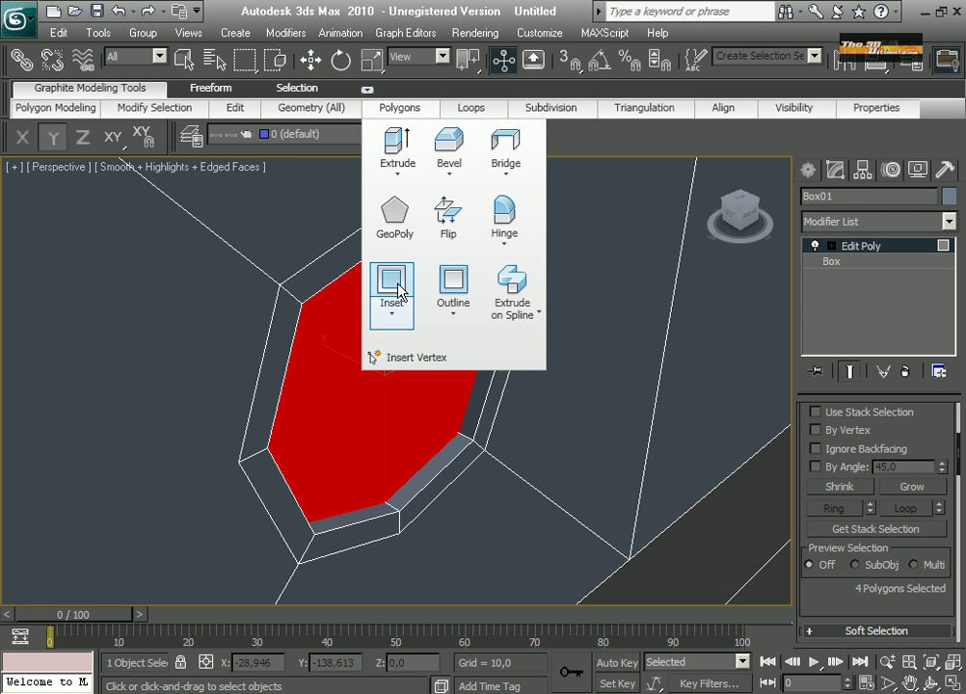
{"action": "left_click", "coordinate": [391, 286]}
{"action": "left_click", "coordinate": [391, 308]}
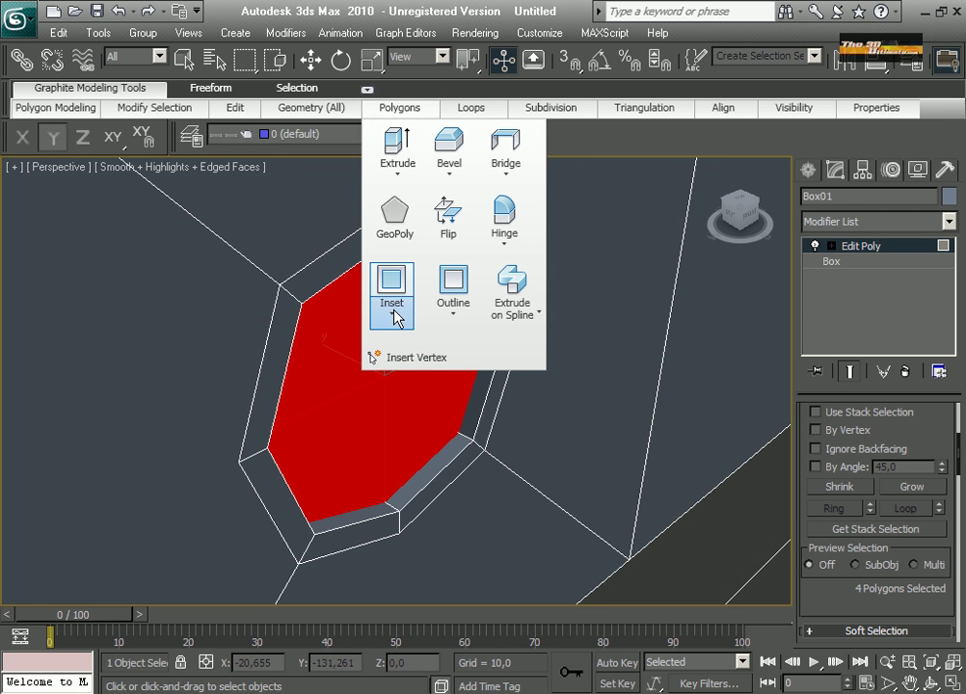
{"action": "key", "text": "F3"}
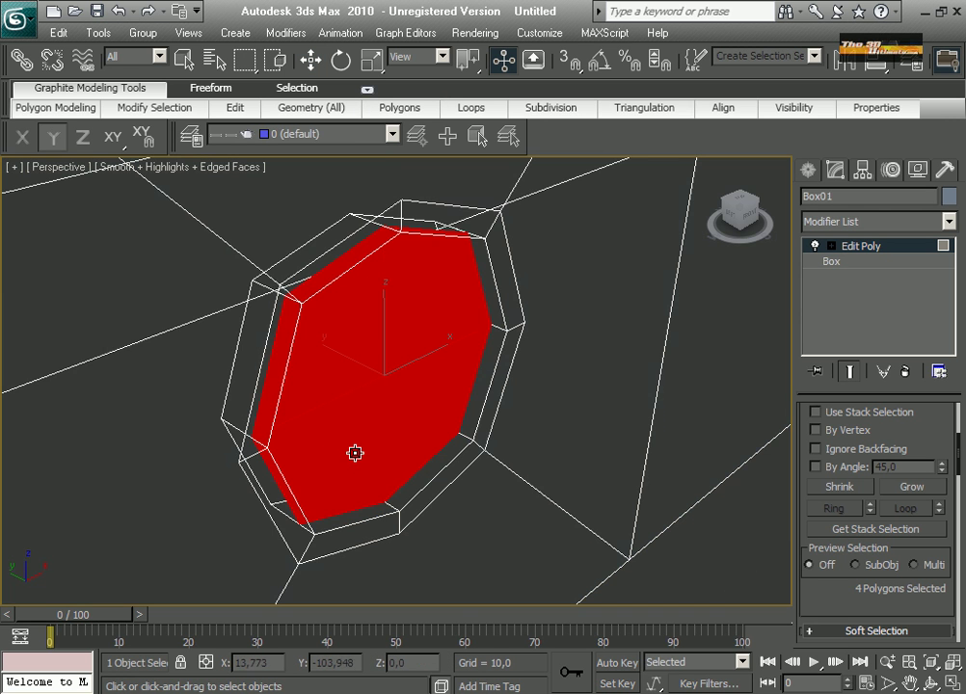
{"action": "mouse_move", "coordinate": [362, 361]}
{"action": "left_mouse_down"}
{"action": "mouse_move", "coordinate": [377, 389]}
{"action": "mouse_move", "coordinate": [349, 349]}
{"action": "mouse_move", "coordinate": [378, 370]}
{"action": "mouse_move", "coordinate": [383, 389]}
{"action": "left_mouse_up"}
Extrude the inset octagon outward so it protrudes beyond the panel front as a button.
{"action": "left_click", "coordinate": [372, 64]}
{"action": "right_click", "coordinate": [367, 375]}
{"action": "left_click", "coordinate": [334, 421]}
Bevel the button's front polygons a little further outward, scale them down slightly, and return to shaded display.
{"action": "right_click", "coordinate": [384, 390]}
{"action": "right_click", "coordinate": [384, 388]}
{"action": "left_click", "coordinate": [364, 454]}
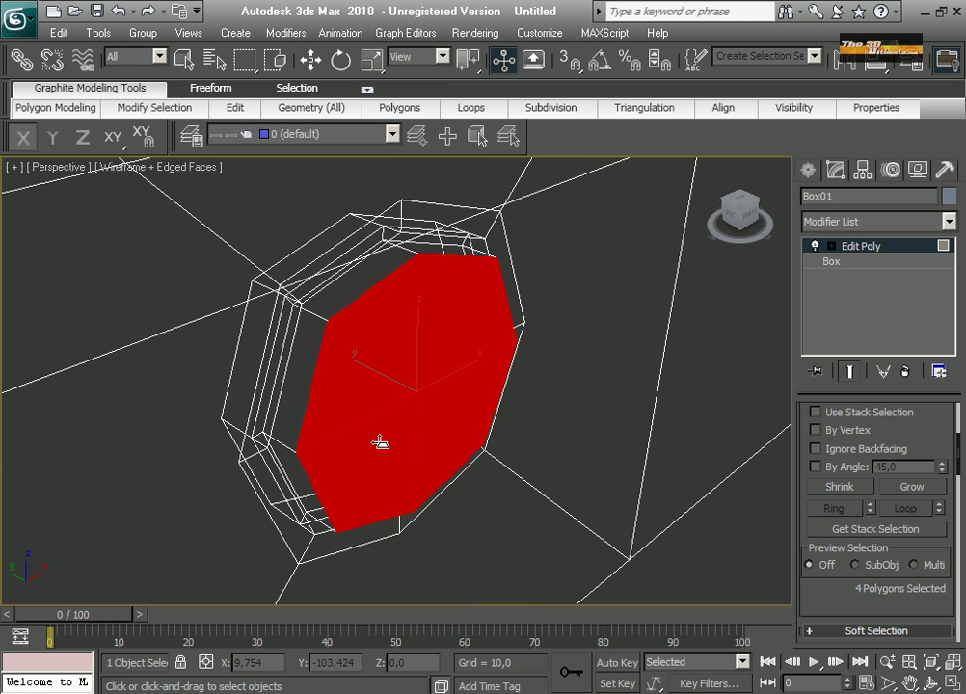
{"action": "left_click_drag", "start_coordinate": [382, 444], "coordinate": [381, 440]}
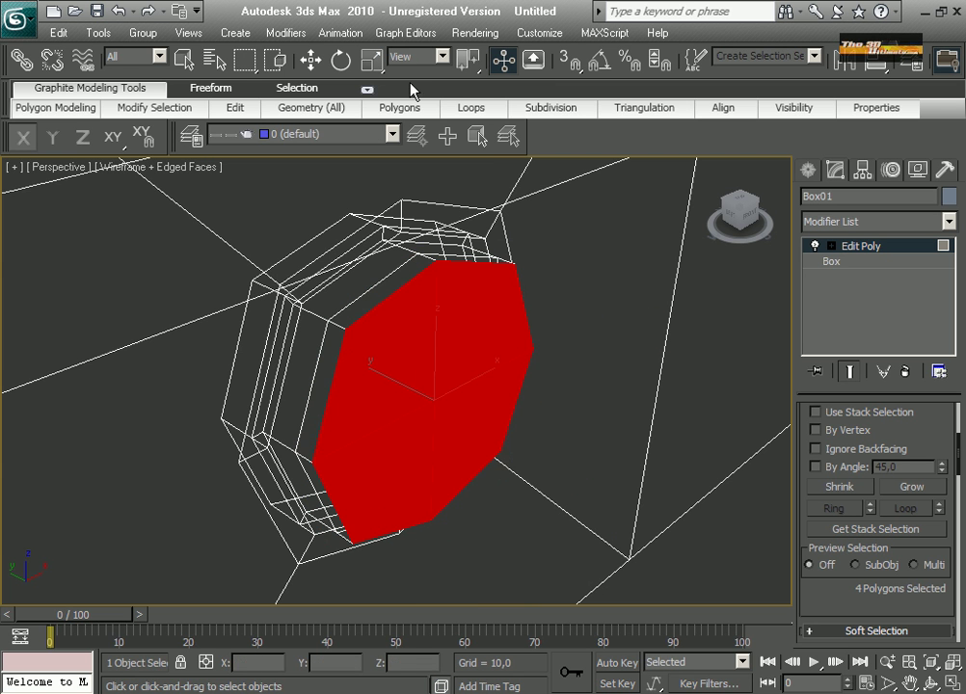
{"action": "left_click", "coordinate": [373, 60]}
{"action": "left_click_drag", "start_coordinate": [433, 395], "coordinate": [431, 401]}
{"action": "key", "text": "F3"}
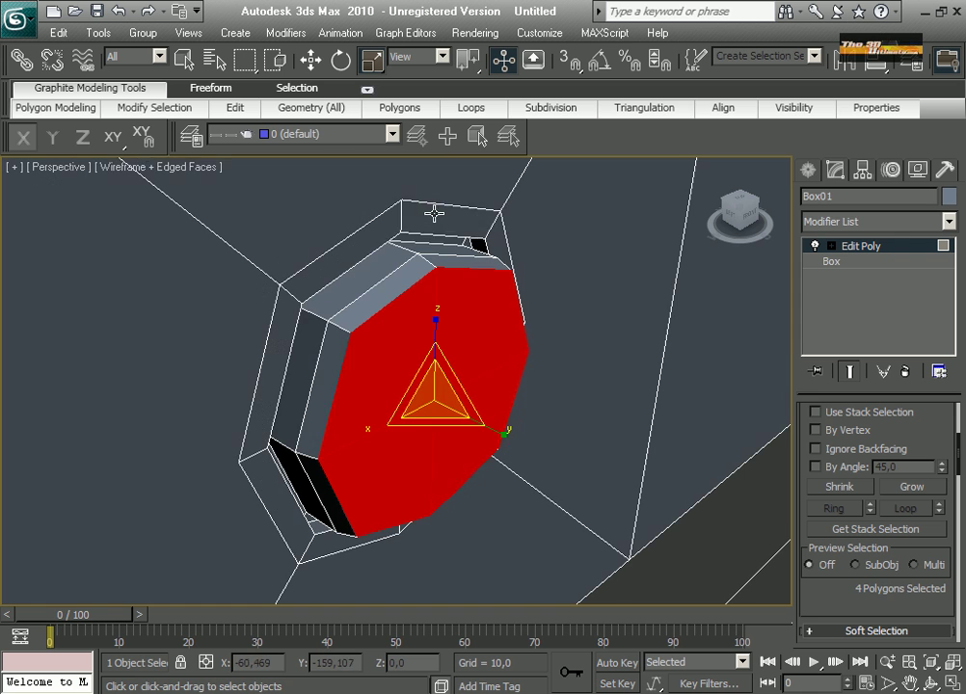
Select all eight polygons of the flat rim around the button.
{"action": "left_click", "coordinate": [434, 212]}
{"action": "left_click", "coordinate": [365, 241], "text": "ctrl"}
{"action": "left_click", "coordinate": [281, 341], "text": "ctrl"}
{"action": "left_click", "coordinate": [276, 504], "text": "ctrl"}
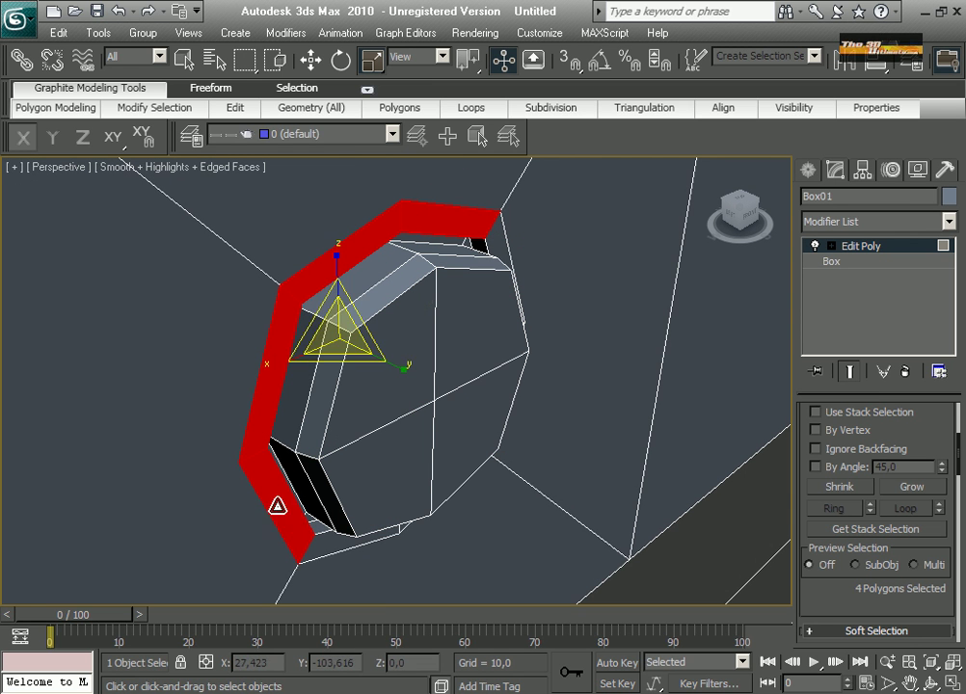
{"action": "left_click", "coordinate": [347, 549], "text": "ctrl"}
{"action": "left_click", "coordinate": [345, 564], "text": "ctrl"}
{"action": "left_click", "coordinate": [338, 547], "text": "ctrl"}
{"action": "left_click", "coordinate": [503, 246], "text": "ctrl"}
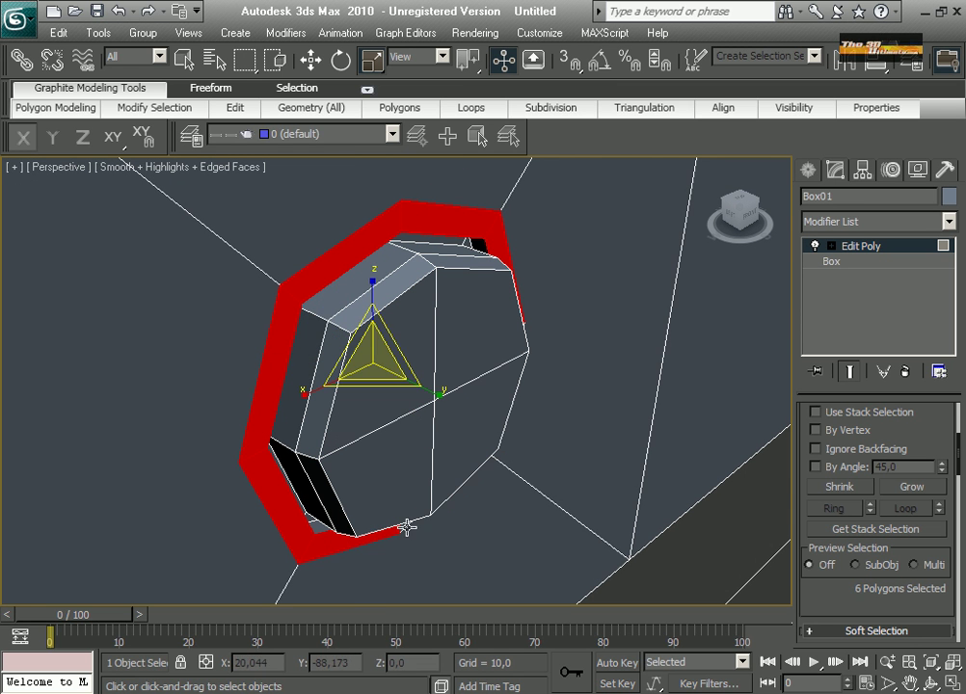
{"action": "key", "text": "F3"}
{"action": "left_click", "coordinate": [930, 683]}
{"action": "left_click_drag", "start_coordinate": [444, 377], "coordinate": [364, 316]}
{"action": "left_click", "coordinate": [183, 58]}
{"action": "left_click", "coordinate": [536, 471], "text": "ctrl"}
{"action": "left_click", "coordinate": [469, 539], "text": "ctrl"}
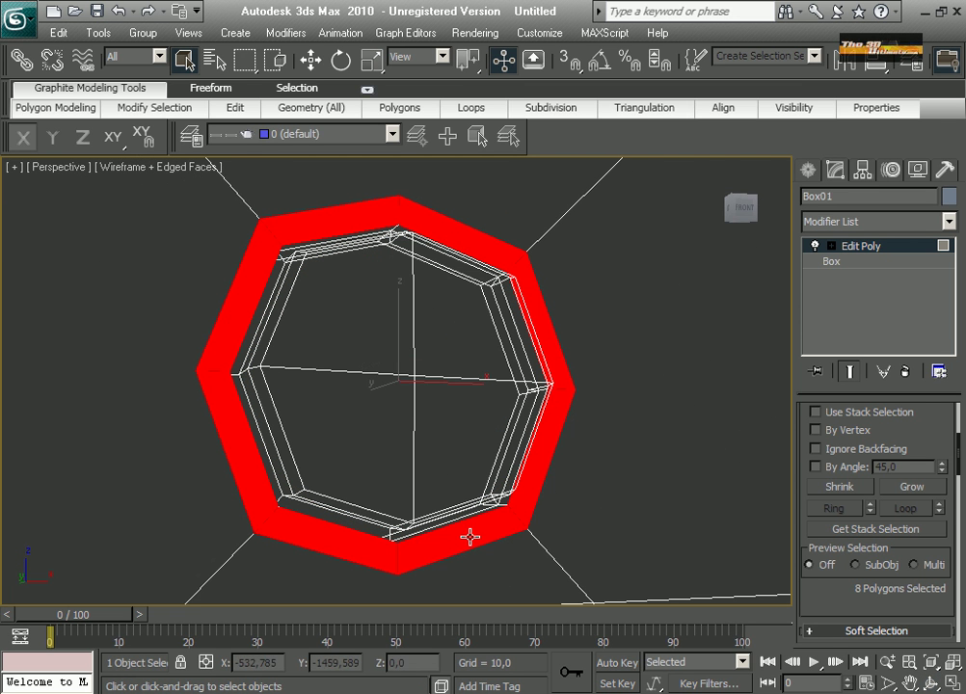
{"action": "key", "text": "shift+z"}
Extrude the eight rim polygons outward a short distance as a group to form a raised ring, and restore shaded display.
{"action": "right_click", "coordinate": [269, 371]}
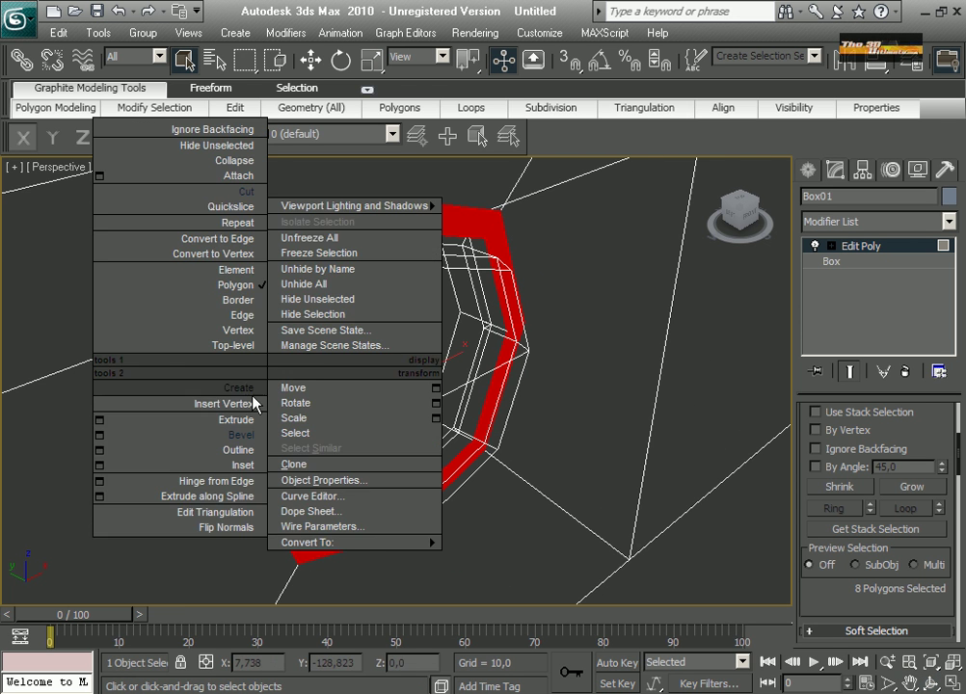
{"action": "left_click", "coordinate": [242, 419]}
{"action": "left_click_drag", "start_coordinate": [258, 406], "coordinate": [256, 405]}
{"action": "scroll", "coordinate": [813, 513], "scroll_direction": "down", "scroll_amount": 3}
{"action": "left_click", "coordinate": [865, 588]}
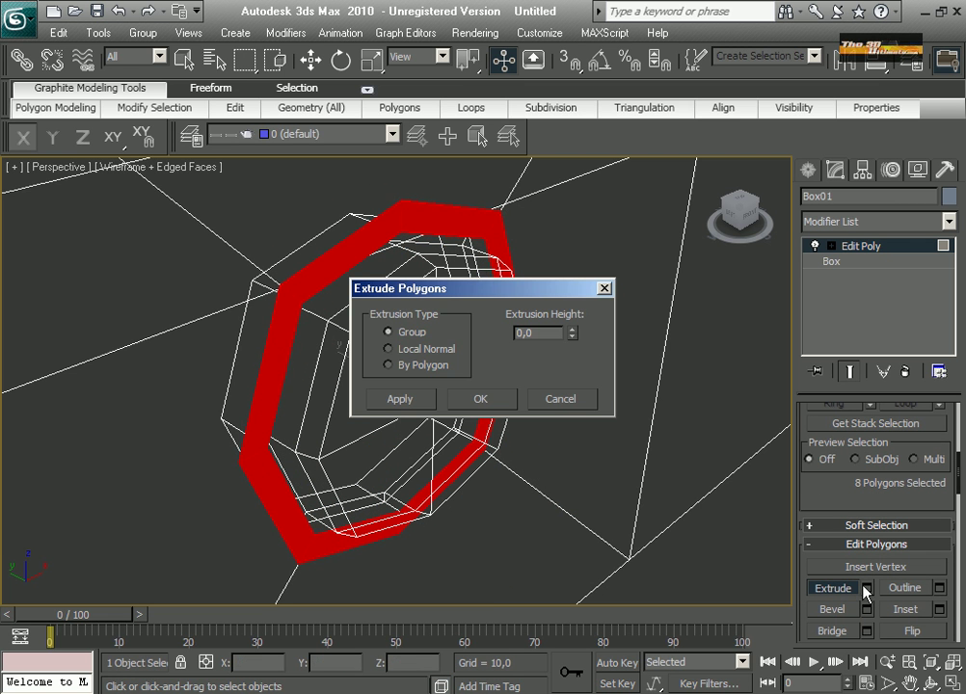
{"action": "left_click_drag", "start_coordinate": [576, 330], "coordinate": [565, 313]}
{"action": "left_click", "coordinate": [496, 399]}
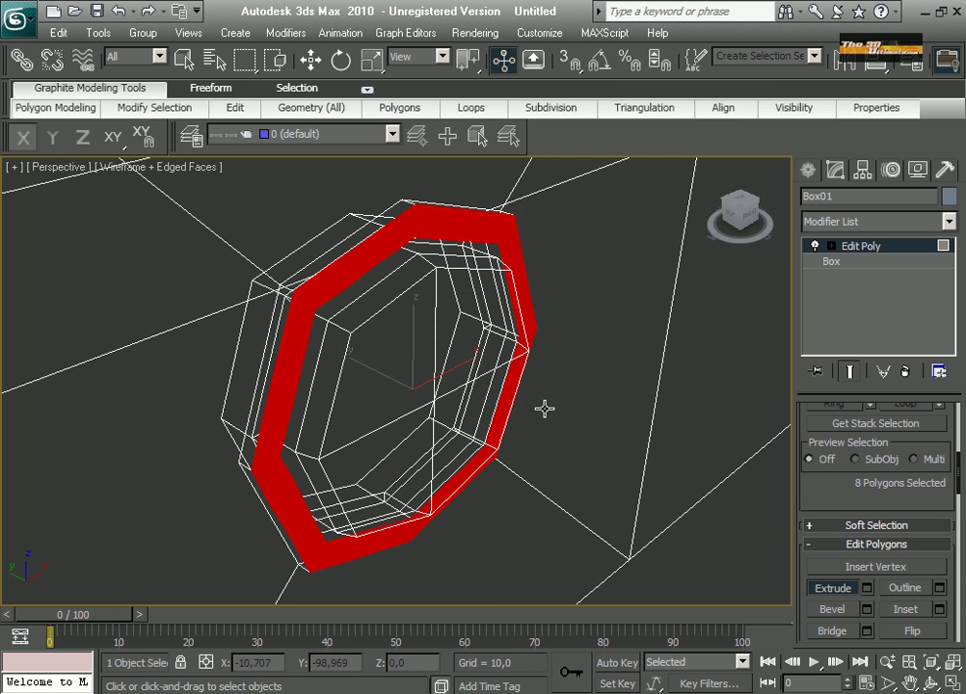
{"action": "key", "text": "F3"}
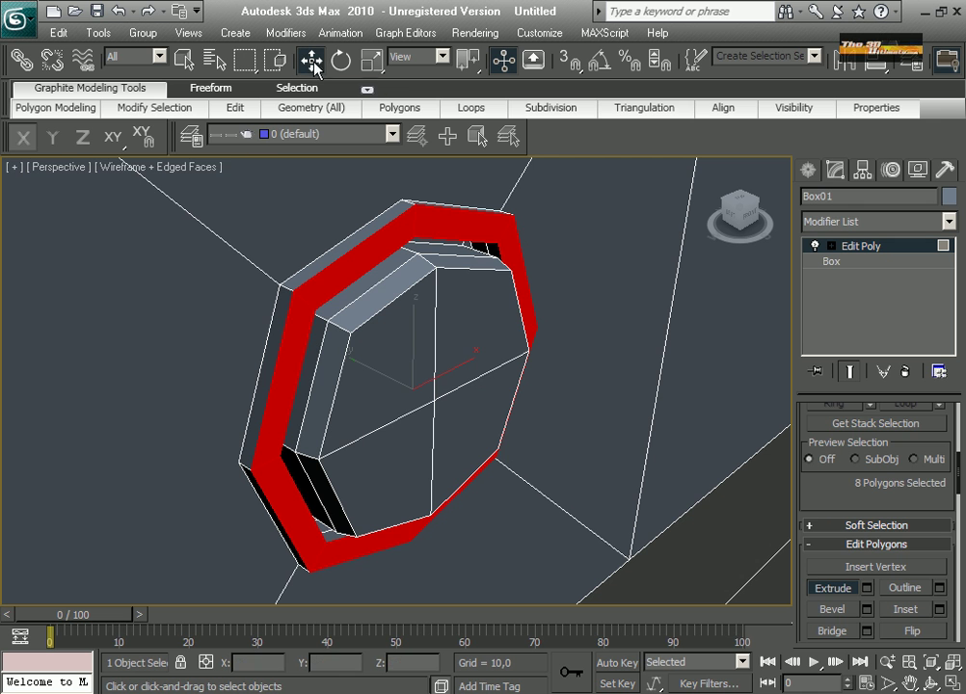
Select the button's four front polygons and grow the selection until it covers the whole button and its raised ring.
{"action": "left_click", "coordinate": [313, 63]}
{"action": "left_click", "coordinate": [467, 357]}
{"action": "left_click", "coordinate": [459, 434], "text": "ctrl"}
{"action": "left_click", "coordinate": [397, 453], "text": "ctrl"}
{"action": "left_click", "coordinate": [400, 379], "text": "ctrl"}
{"action": "left_click_drag", "start_coordinate": [873, 491], "coordinate": [875, 556]}
{"action": "left_click", "coordinate": [901, 450]}
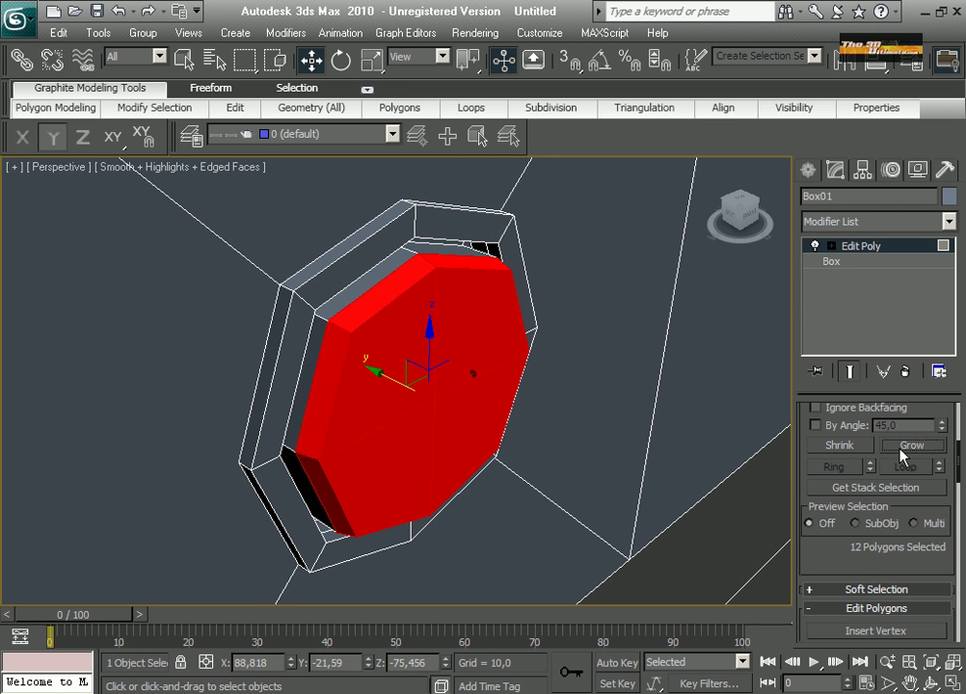
{"action": "left_click", "coordinate": [902, 449]}
{"action": "left_click", "coordinate": [900, 450]}
{"action": "left_click", "coordinate": [900, 450]}
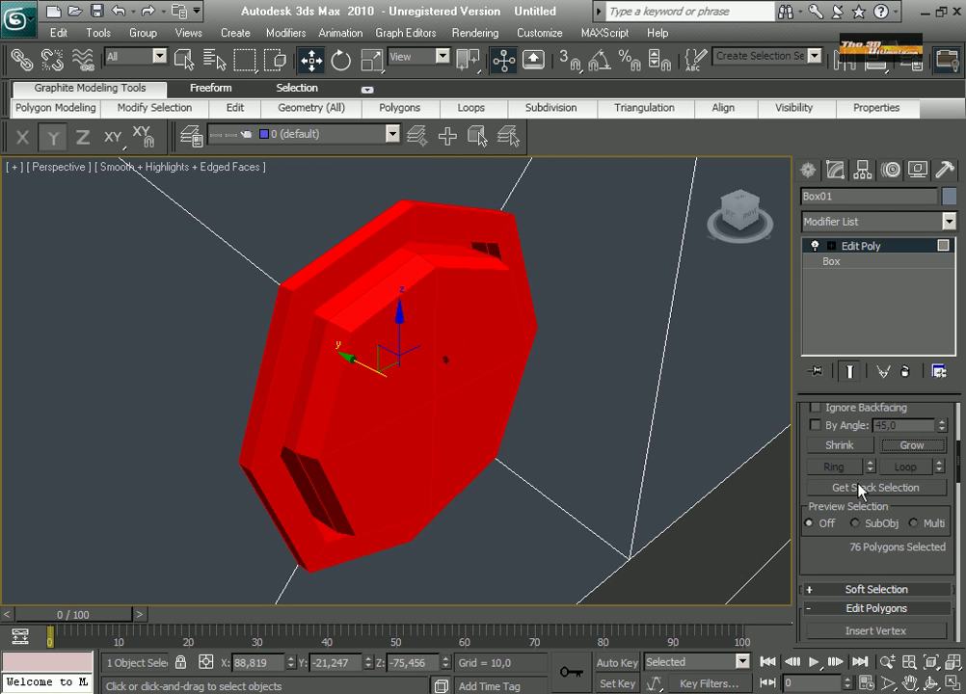
Smooth the selected button and ring polygons with two passes of MSmooth.
{"action": "scroll", "coordinate": [853, 560], "scroll_direction": "down", "scroll_amount": 6}
{"action": "scroll", "coordinate": [850, 557], "scroll_direction": "down", "scroll_amount": 3}
{"action": "left_click", "coordinate": [832, 592]}
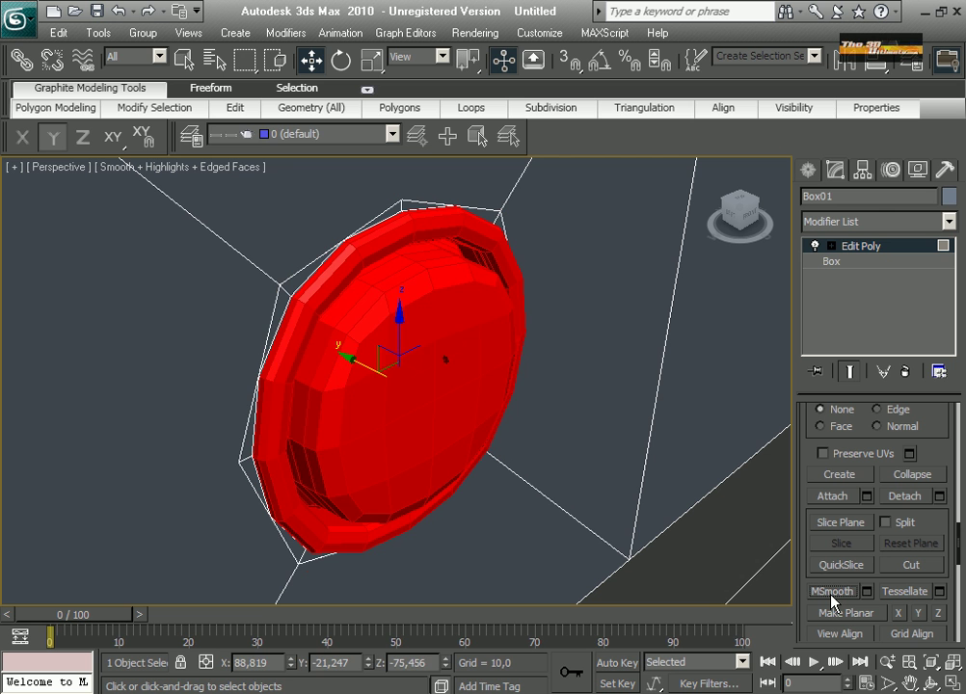
{"action": "left_click", "coordinate": [830, 594]}
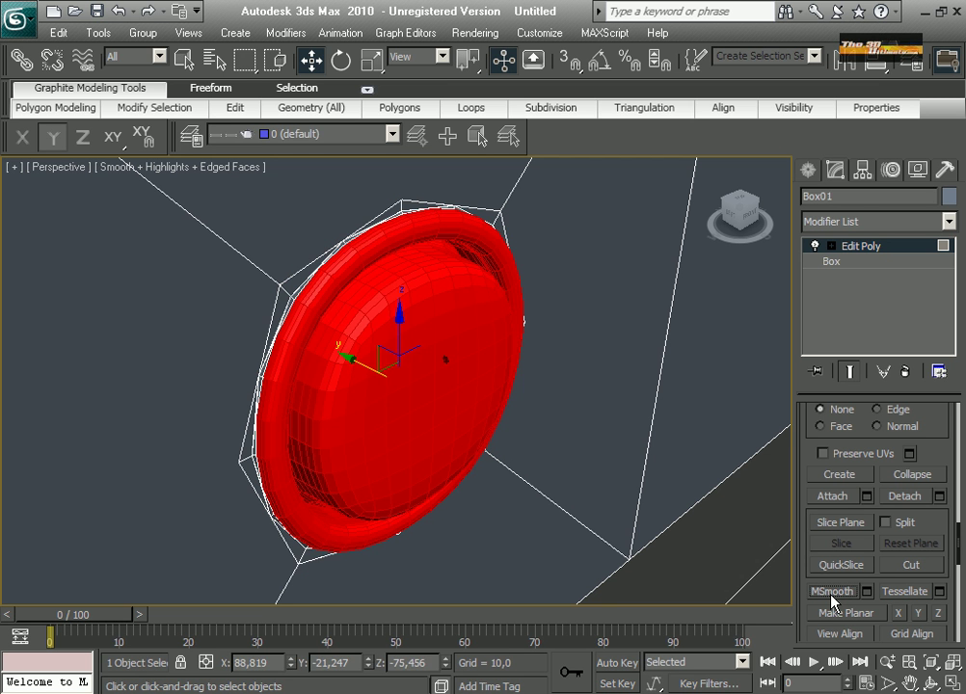
Try a third MSmooth pass on the button and ring, inspect the deselected mesh, and undo back to two passes.
{"action": "left_click", "coordinate": [831, 594]}
{"action": "left_click", "coordinate": [716, 553]}
{"action": "scroll", "coordinate": [711, 539], "scroll_direction": "down", "scroll_amount": 12}
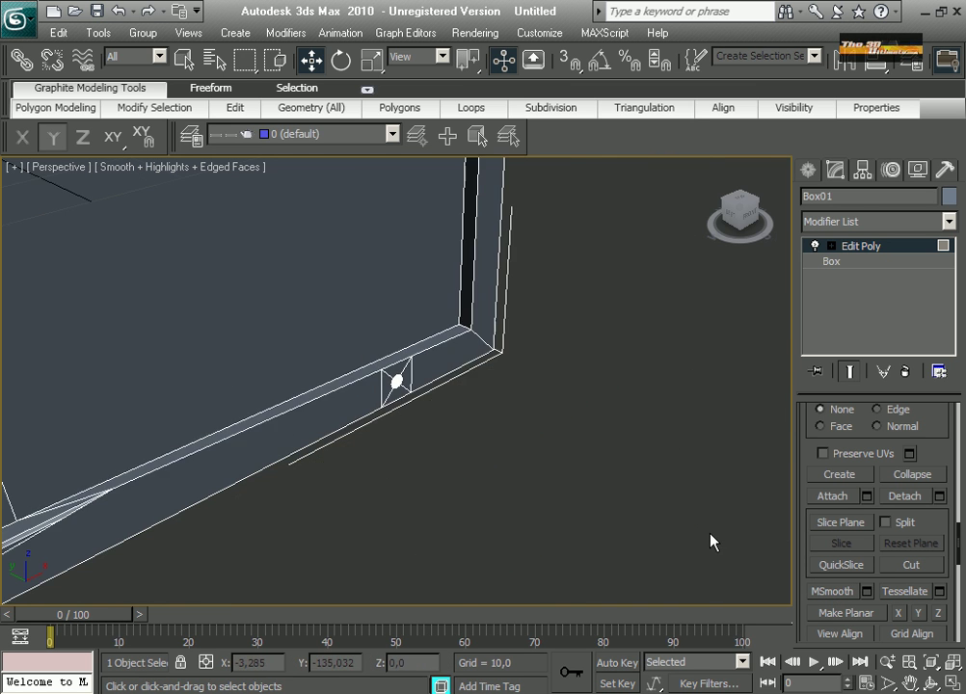
{"action": "scroll", "coordinate": [574, 479], "scroll_direction": "up", "scroll_amount": 10}
{"action": "scroll", "coordinate": [573, 479], "scroll_direction": "up", "scroll_amount": 3}
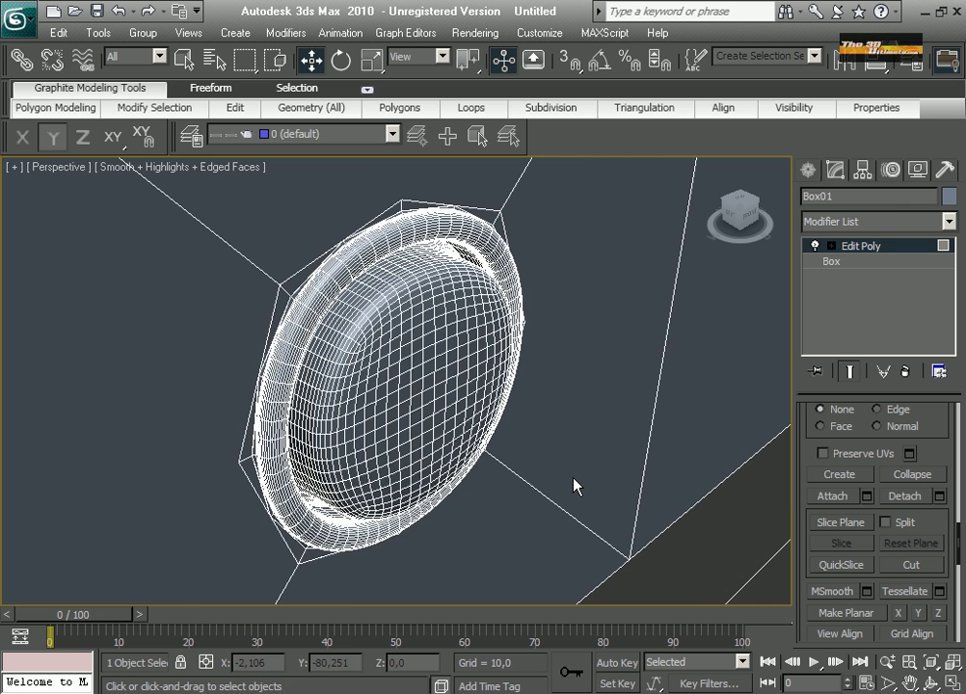
{"action": "scroll", "coordinate": [574, 479], "scroll_direction": "up", "scroll_amount": 2}
{"action": "key", "text": "ctrl+z"}
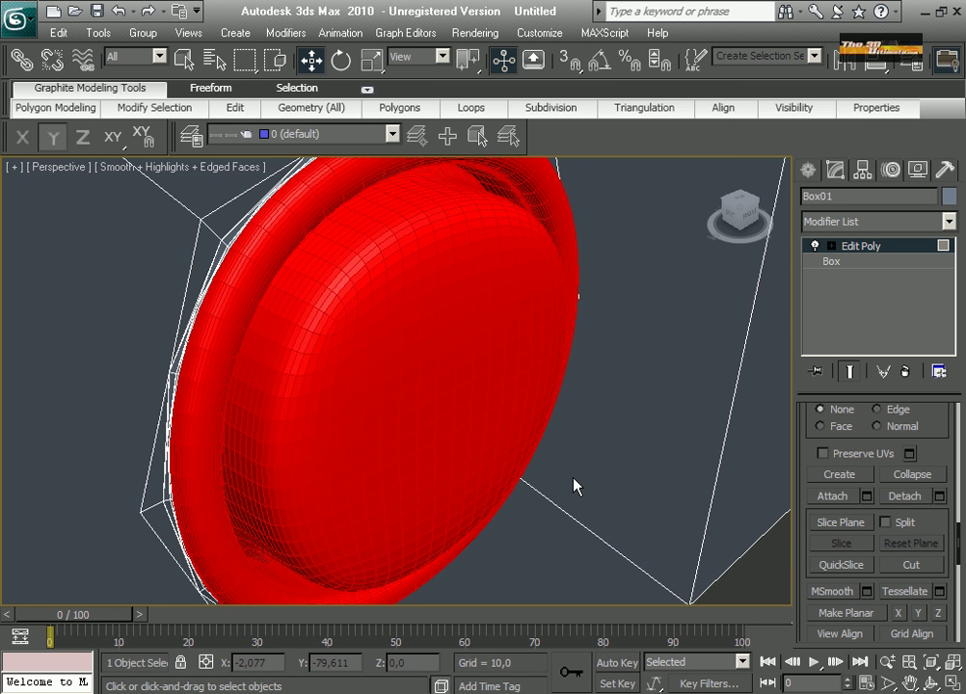
{"action": "key", "text": "ctrl+z"}
Render the perspective view to check the button's smoothness, and close the render.
{"action": "left_click", "coordinate": [475, 33]}
{"action": "left_click", "coordinate": [479, 54]}
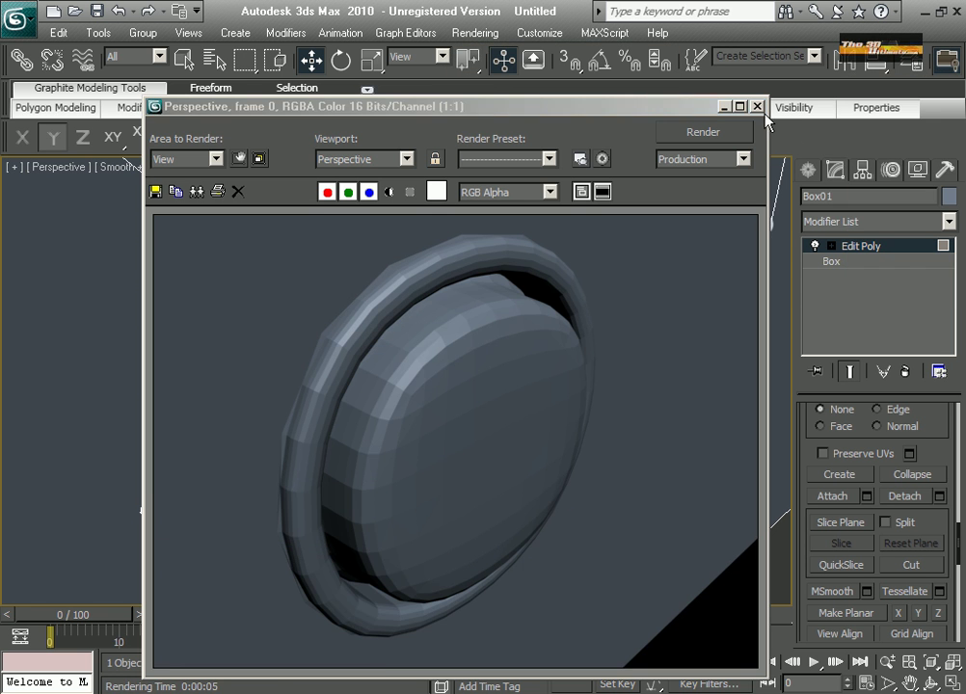
{"action": "left_click", "coordinate": [757, 106]}
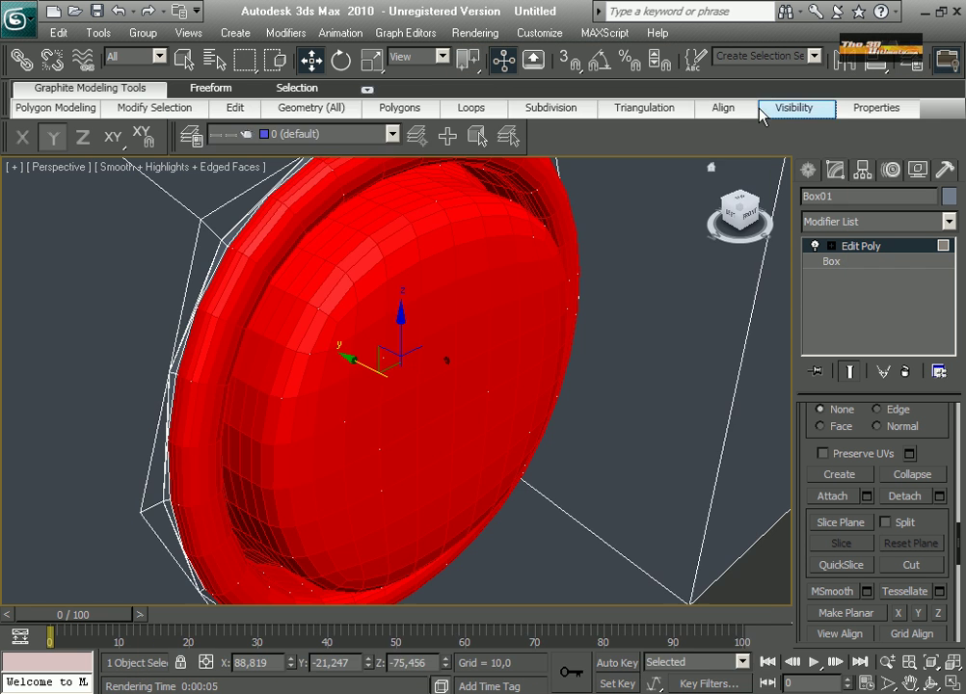
Add a Smooth modifier with Auto Smooth to the panel, and render the perspective view to check the button.
{"action": "left_click", "coordinate": [286, 32]}
{"action": "mouse_move", "coordinate": [323, 94]}
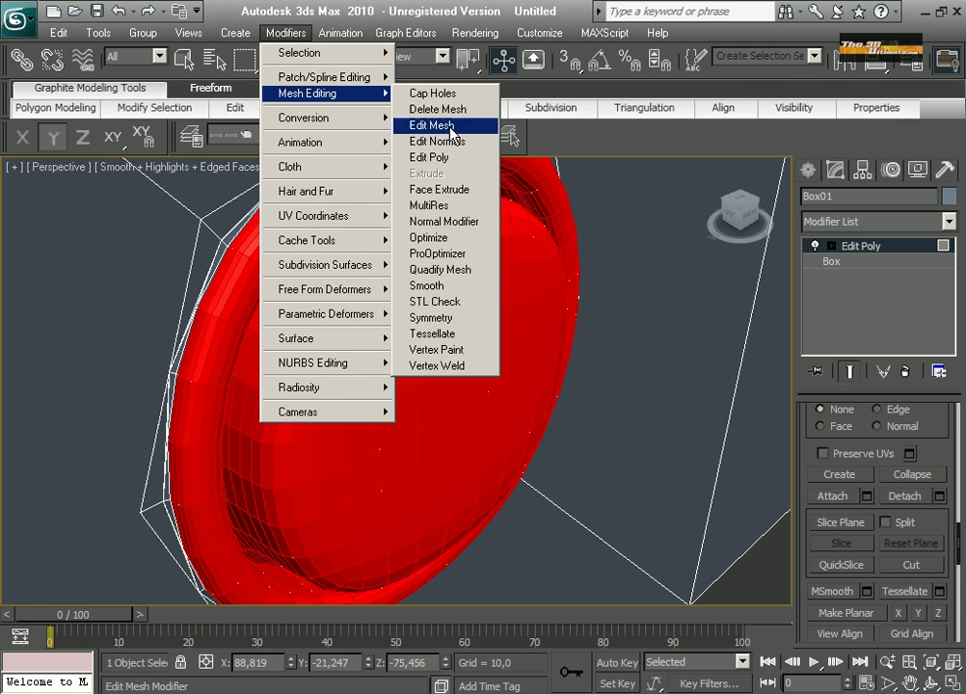
{"action": "left_click", "coordinate": [432, 285]}
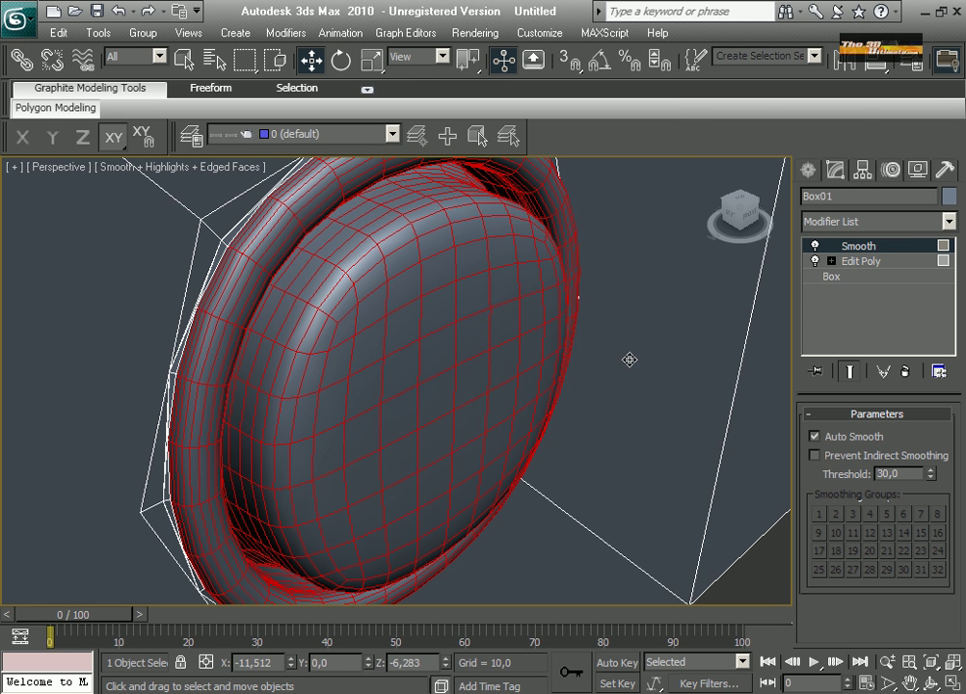
{"action": "left_click", "coordinate": [461, 33]}
{"action": "left_click", "coordinate": [464, 57]}
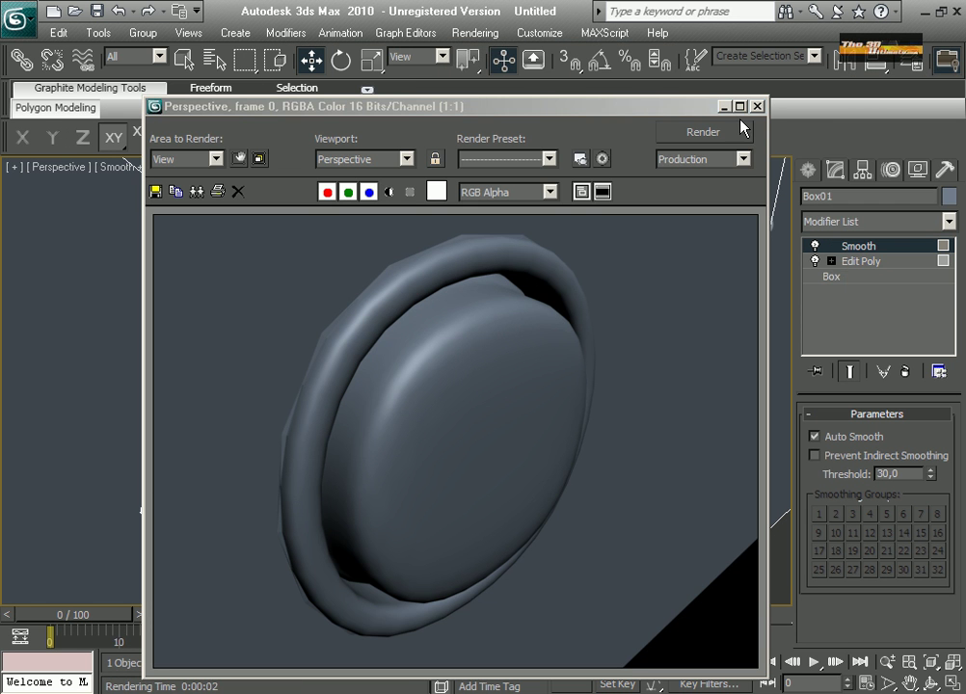
{"action": "left_click", "coordinate": [757, 106]}
Switch off the panel's Smooth modifier and return to its Edit Poly level.
{"action": "scroll", "coordinate": [571, 370], "scroll_direction": "down", "scroll_amount": 10}
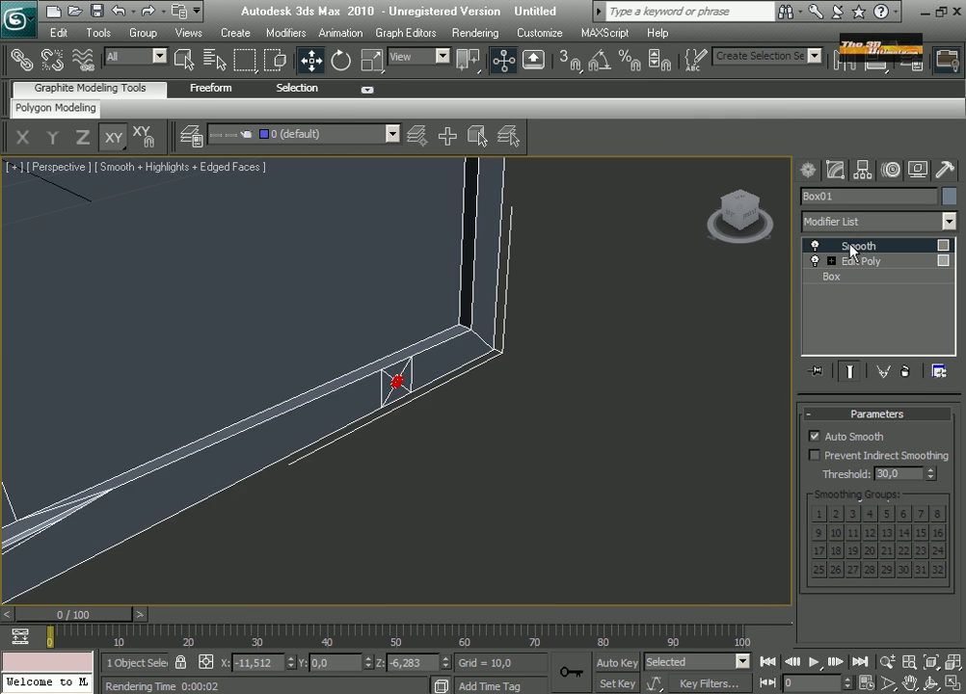
{"action": "left_click", "coordinate": [603, 369]}
{"action": "scroll", "coordinate": [604, 369], "scroll_direction": "down", "scroll_amount": 2}
{"action": "scroll", "coordinate": [603, 376], "scroll_direction": "down", "scroll_amount": 6}
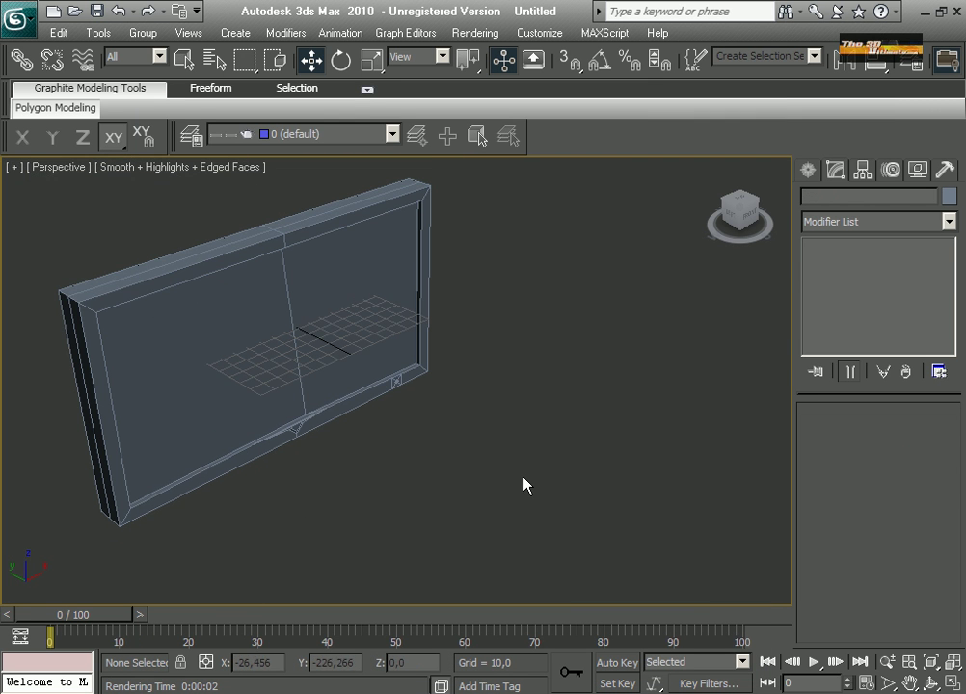
{"action": "scroll", "coordinate": [512, 472], "scroll_direction": "up", "scroll_amount": 3}
{"action": "middle_click_drag", "start_coordinate": [338, 429], "coordinate": [496, 433], "text": "alt"}
{"action": "middle_click_drag", "start_coordinate": [496, 434], "coordinate": [458, 453]}
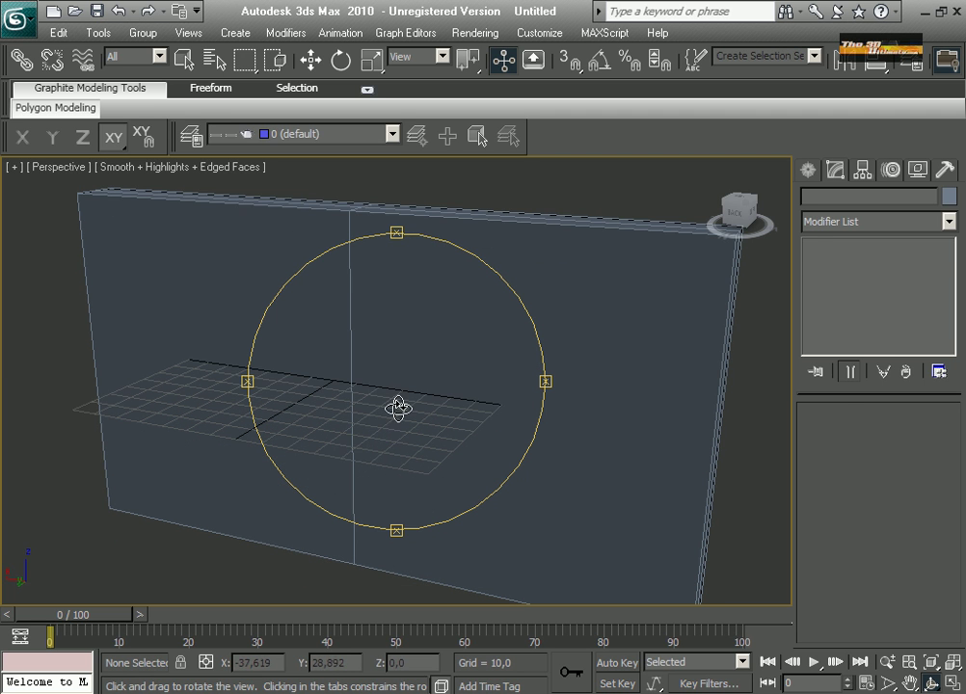
{"action": "left_click", "coordinate": [184, 59]}
{"action": "left_click", "coordinate": [222, 268]}
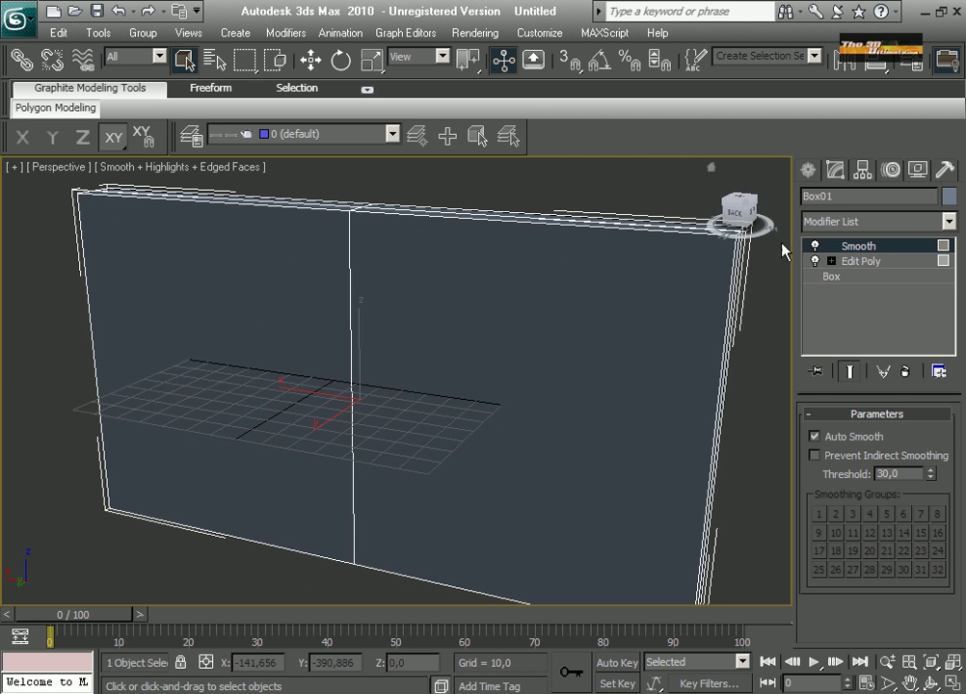
{"action": "left_click", "coordinate": [814, 246]}
{"action": "left_click", "coordinate": [857, 261]}
Remove the vertical centre edge from the panel's back face.
{"action": "key", "text": "2"}
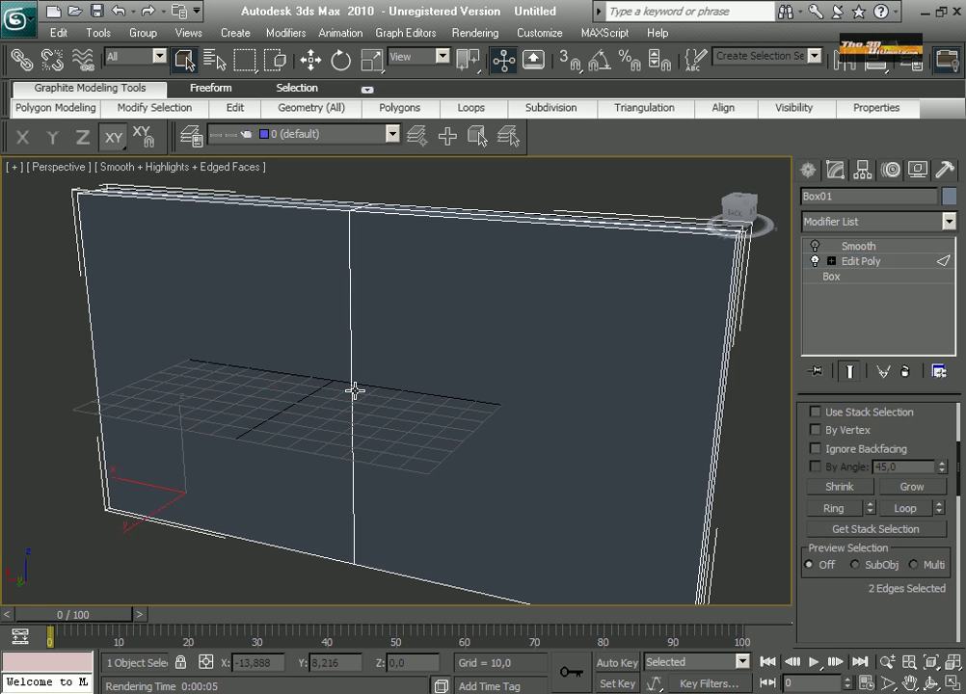
{"action": "left_click", "coordinate": [356, 391]}
{"action": "left_click_drag", "start_coordinate": [823, 590], "coordinate": [827, 416]}
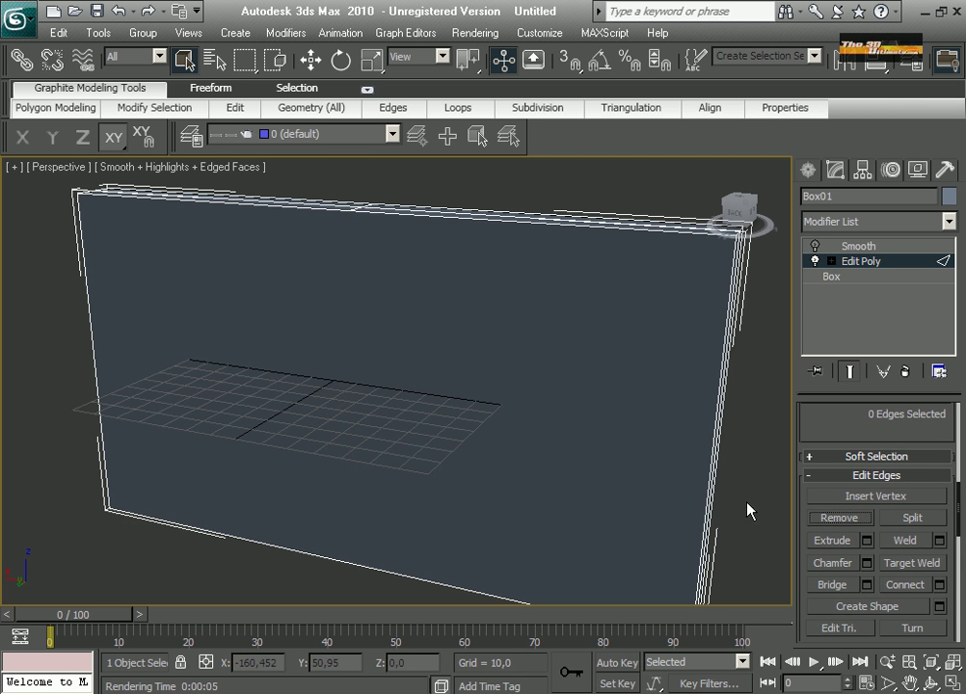
Inset the panel's back polygon into a smaller rectangle and move the inset polygon down towards the lower edge.
{"action": "key", "text": "4"}
{"action": "left_click", "coordinate": [500, 428]}
{"action": "right_click", "coordinate": [500, 428]}
{"action": "left_click", "coordinate": [467, 520]}
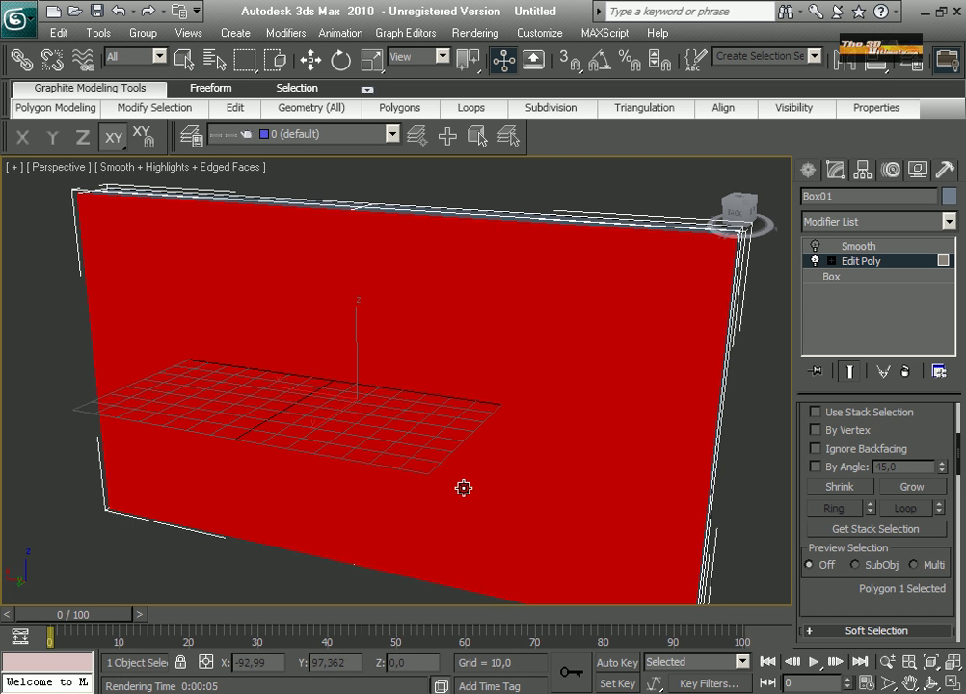
{"action": "left_click_drag", "start_coordinate": [336, 354], "coordinate": [349, 414]}
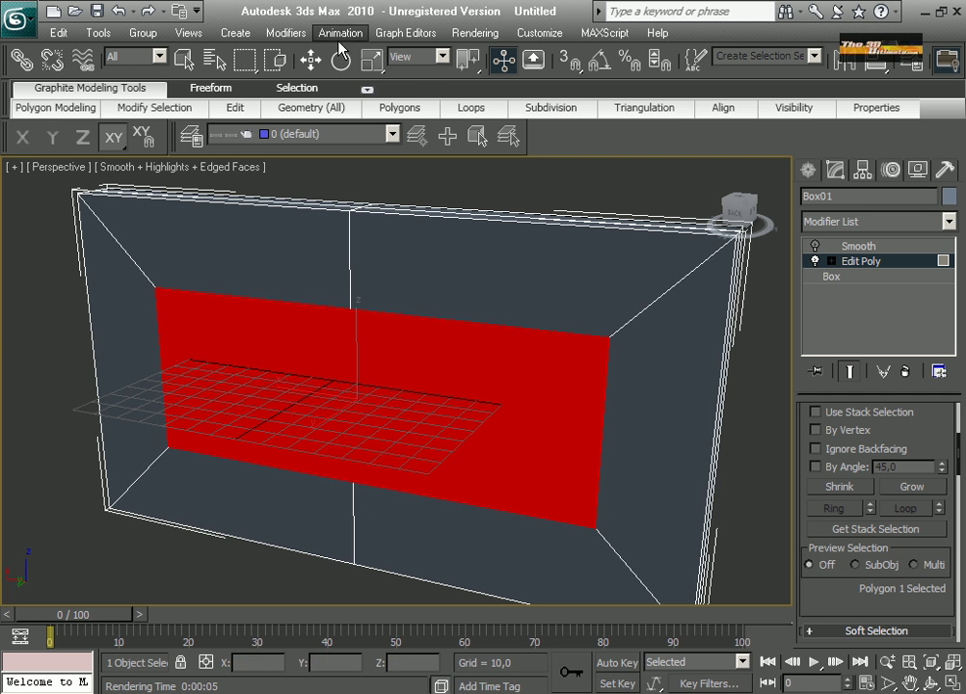
{"action": "left_click", "coordinate": [311, 61]}
{"action": "left_click_drag", "start_coordinate": [357, 324], "coordinate": [356, 362]}
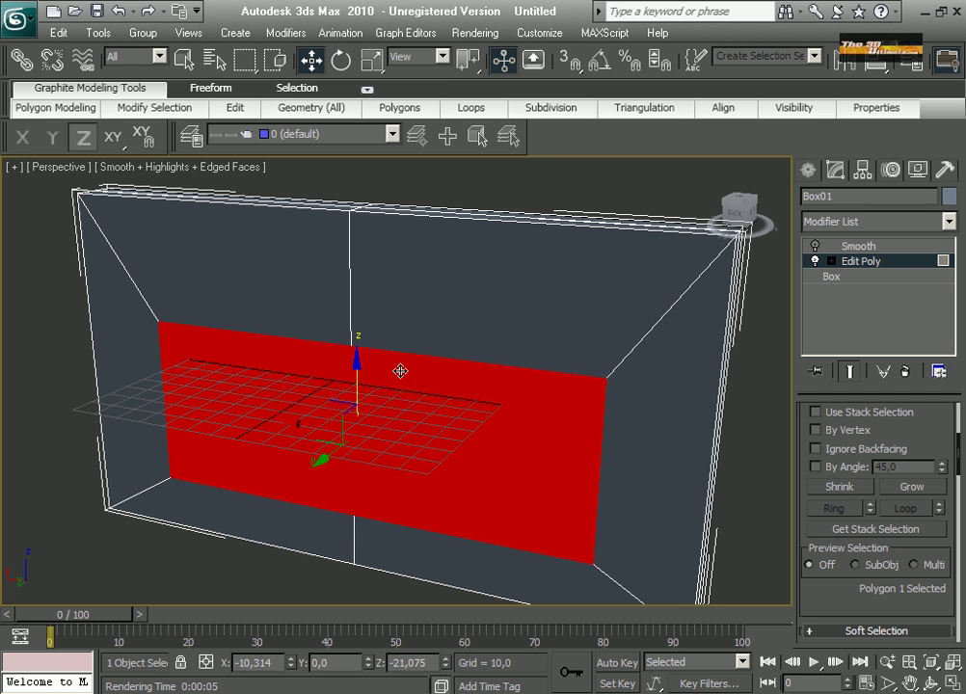
Extrude the inset back polygon outwards into a shallow rectangular block.
{"action": "right_click", "coordinate": [416, 427]}
{"action": "left_click", "coordinate": [395, 478]}
{"action": "left_click_drag", "start_coordinate": [433, 440], "coordinate": [434, 378]}
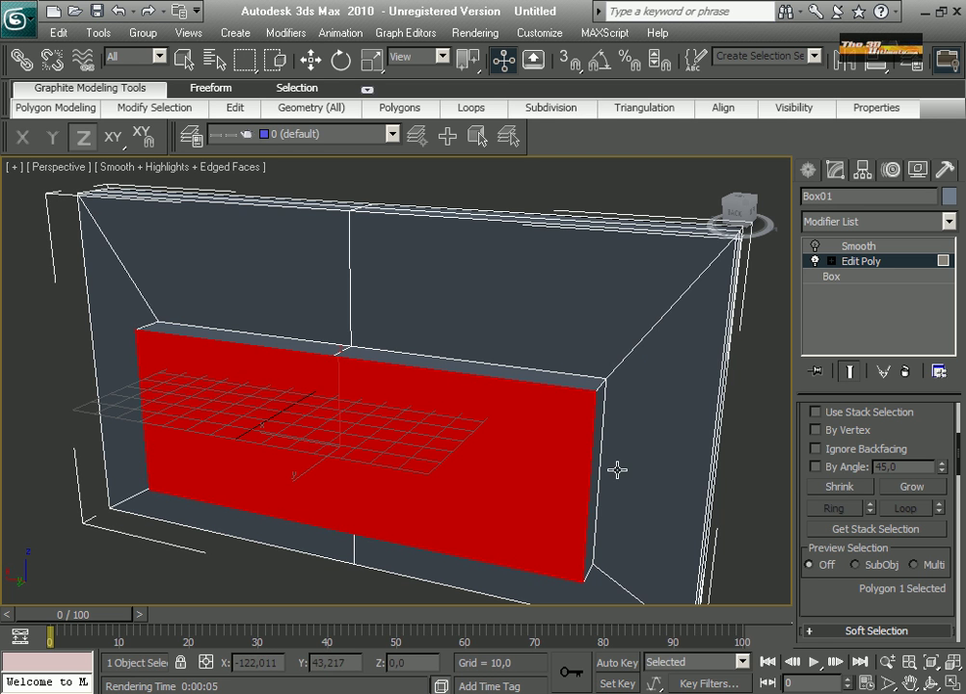
Select the ring of vertical edges from the block's outer side edge and chamfer the ring slightly.
{"action": "key", "text": "2"}
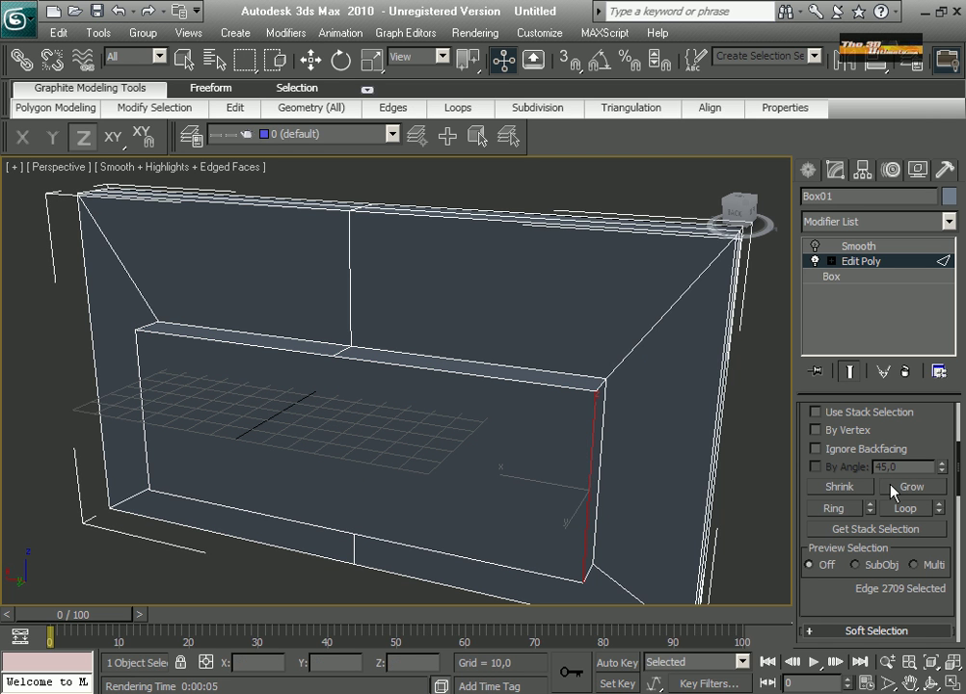
{"action": "left_click", "coordinate": [834, 508]}
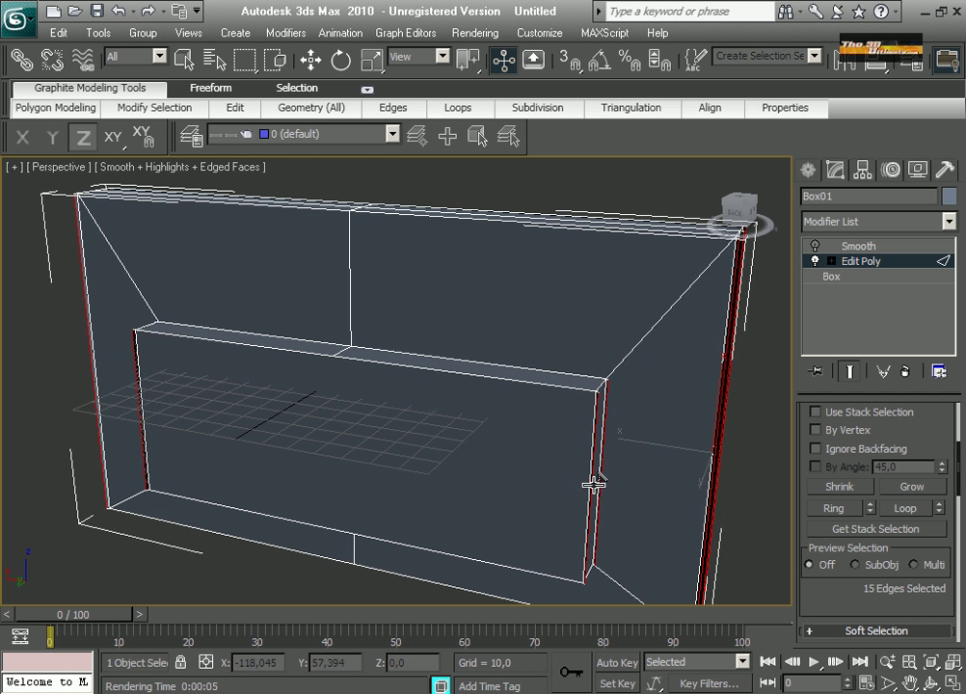
{"action": "left_click", "coordinate": [751, 505]}
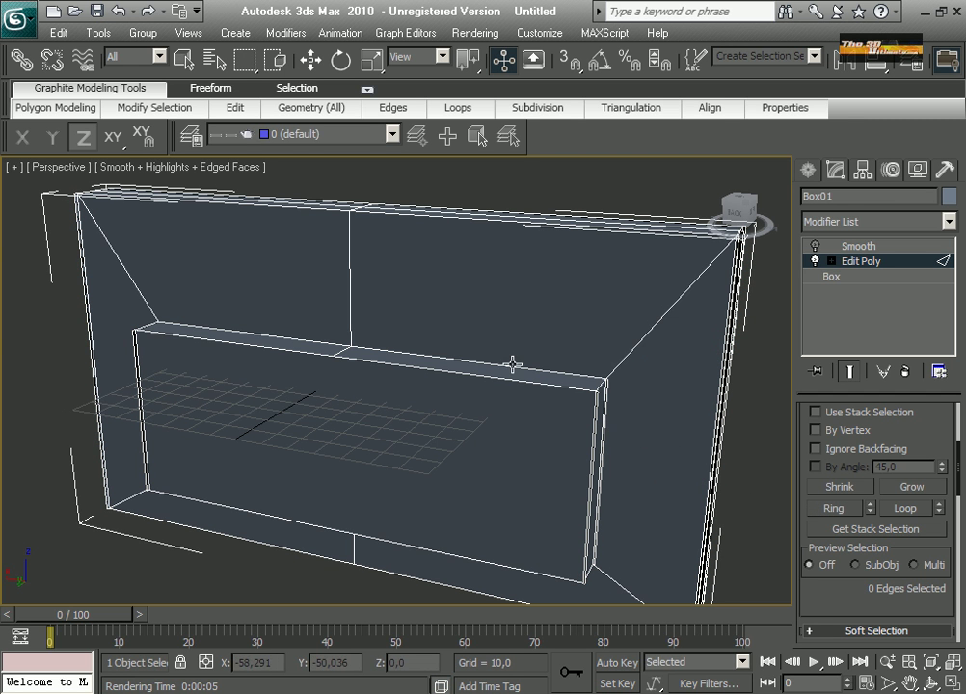
Repeat the chamfer on the block's upper edge where it meets the panel's back.
{"action": "left_click", "coordinate": [289, 337]}
{"action": "key", "text": "w"}
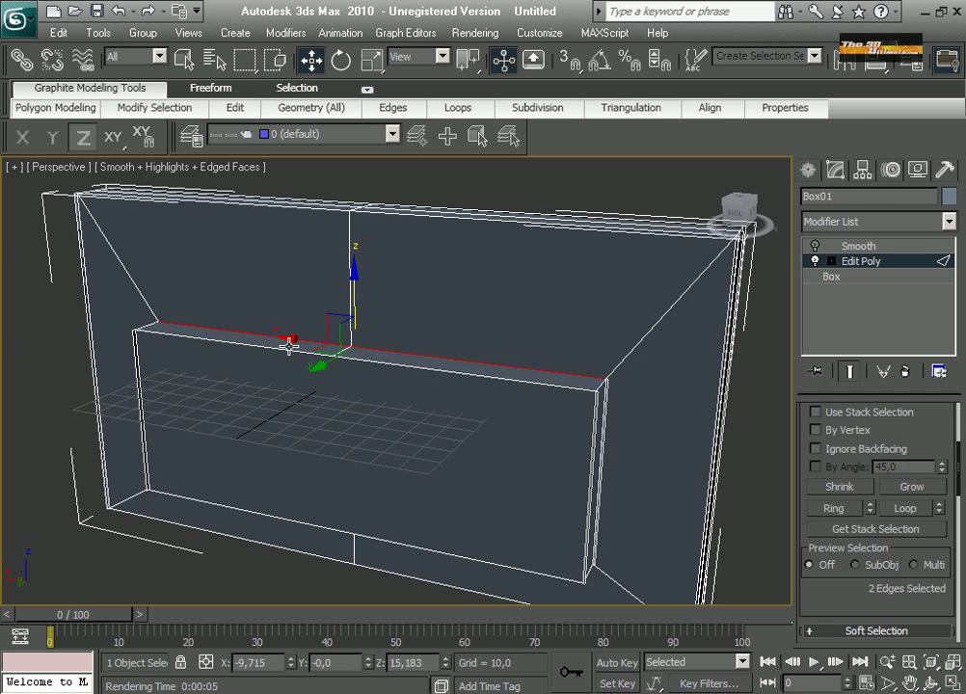
{"action": "right_click", "coordinate": [288, 338]}
{"action": "left_click", "coordinate": [274, 199]}
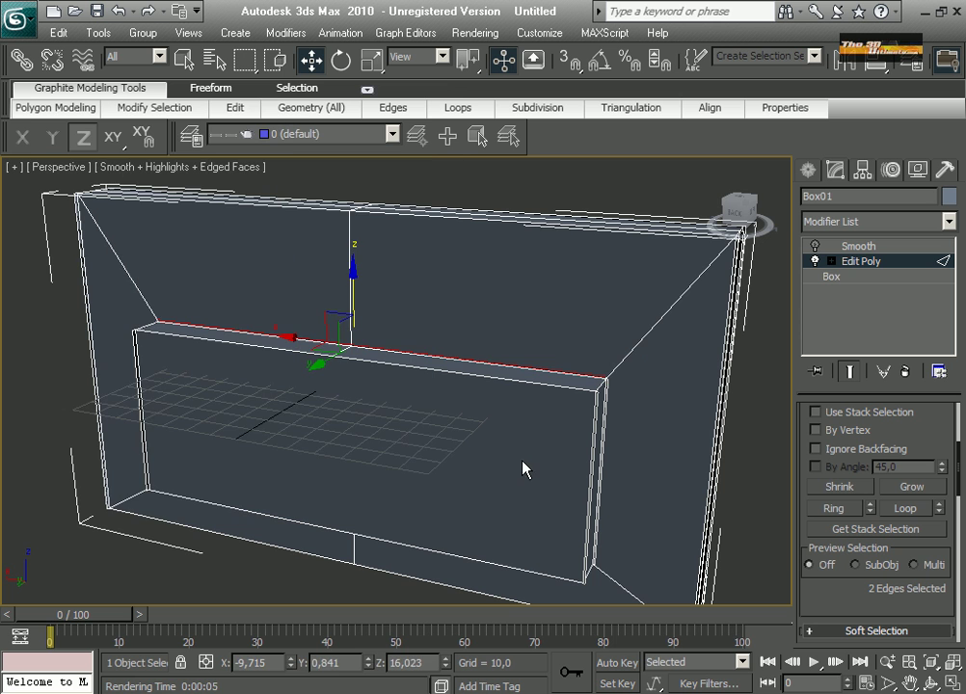
Repeat the chamfer on the block's lower edge at the panel's back and on the short depth edge at one lower corner.
{"action": "left_click", "coordinate": [920, 684]}
{"action": "left_click_drag", "start_coordinate": [511, 487], "coordinate": [345, 210]}
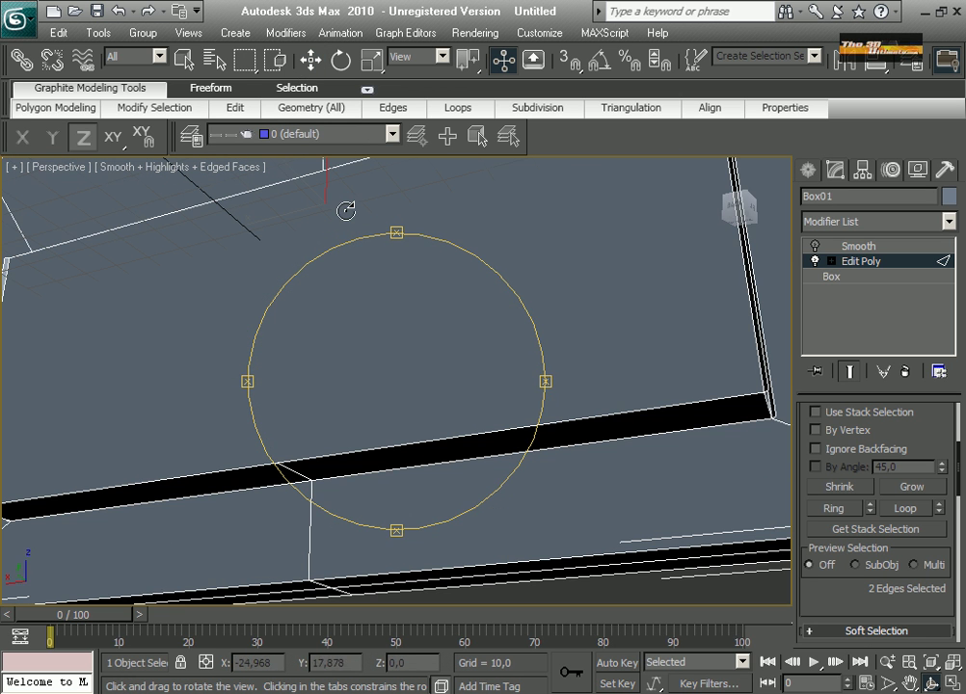
{"action": "left_click", "coordinate": [188, 65]}
{"action": "right_click", "coordinate": [223, 485]}
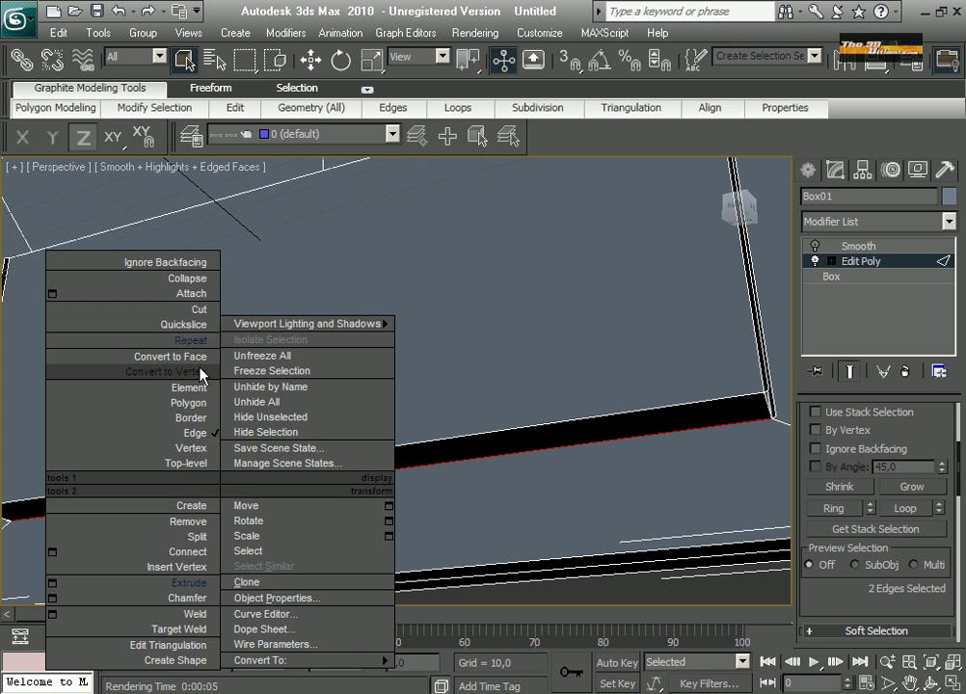
{"action": "left_click", "coordinate": [195, 344]}
{"action": "left_click", "coordinate": [764, 402]}
{"action": "right_click", "coordinate": [765, 404]}
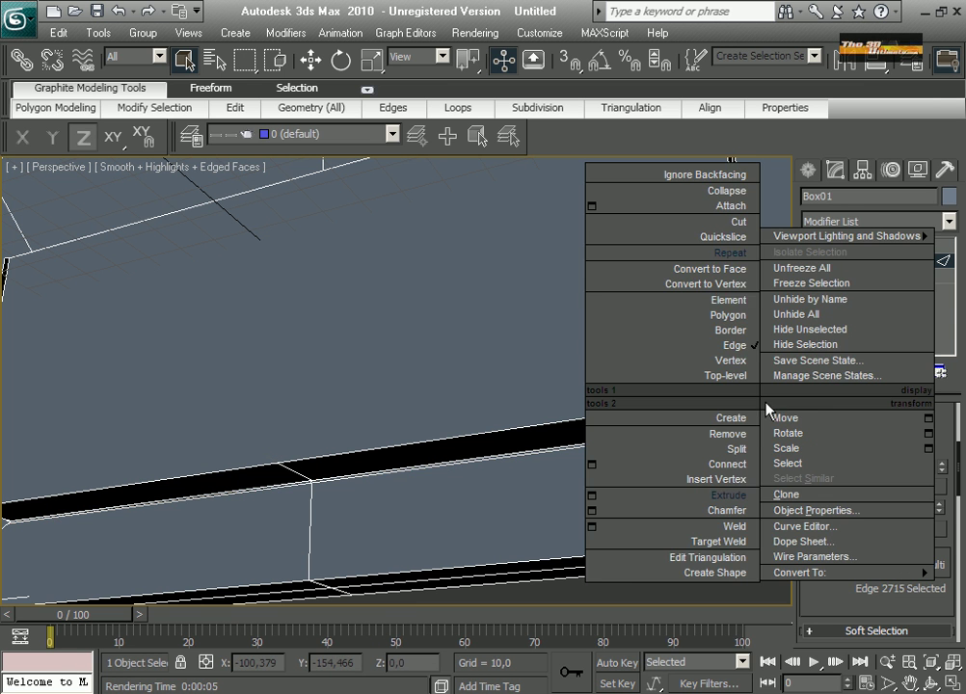
{"action": "left_click", "coordinate": [751, 256]}
Repeat the chamfer on the block's vertical base edge and short lower corner edge on the opposite side.
{"action": "left_click", "coordinate": [936, 683]}
{"action": "left_click_drag", "start_coordinate": [371, 424], "coordinate": [532, 453]}
{"action": "left_click", "coordinate": [320, 60]}
{"action": "left_click", "coordinate": [365, 371]}
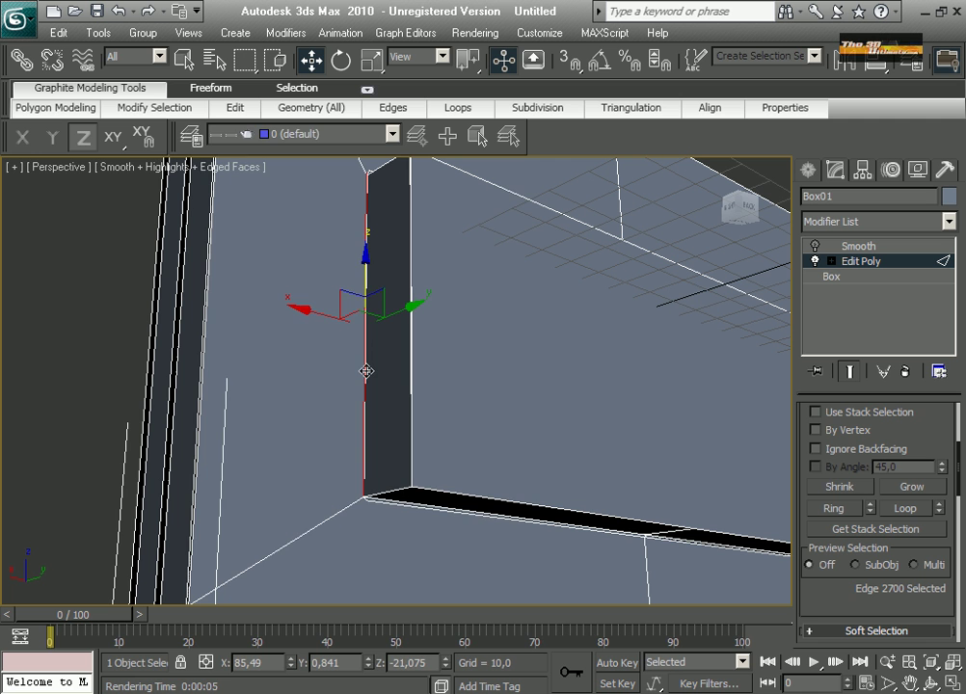
{"action": "right_click", "coordinate": [366, 372]}
{"action": "left_click", "coordinate": [349, 224]}
{"action": "left_click", "coordinate": [394, 490]}
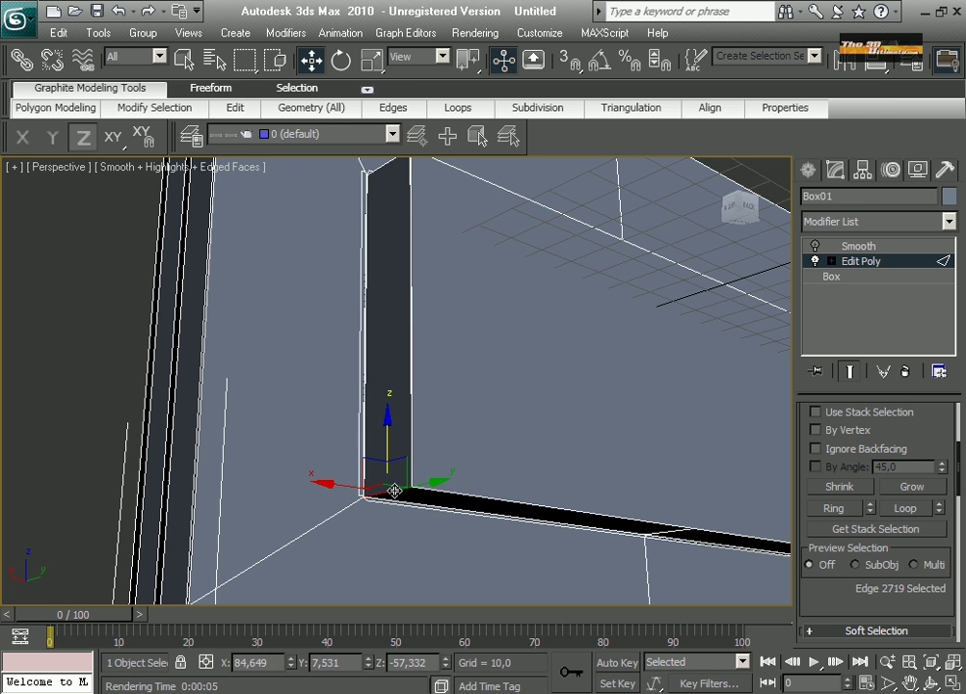
{"action": "right_click", "coordinate": [394, 490]}
{"action": "left_click", "coordinate": [371, 343]}
Try the chamfer on the short depth edge at the block's upper corner and undo it.
{"action": "right_click", "coordinate": [382, 166]}
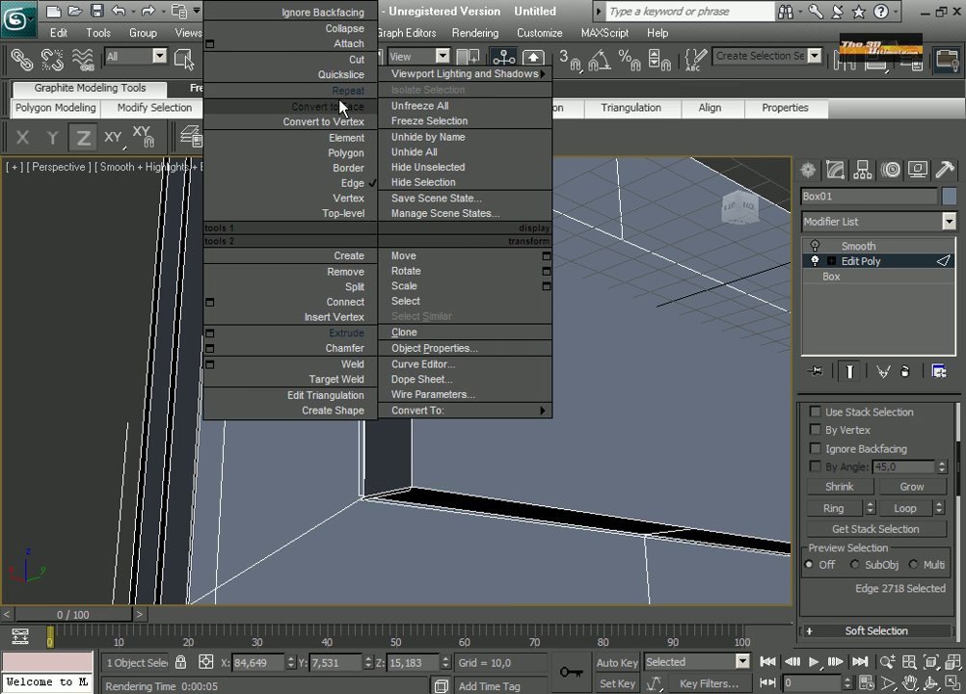
{"action": "left_click", "coordinate": [337, 91]}
{"action": "middle_click_drag", "start_coordinate": [371, 202], "coordinate": [300, 388]}
{"action": "scroll", "coordinate": [299, 388], "scroll_direction": "up", "scroll_amount": 3}
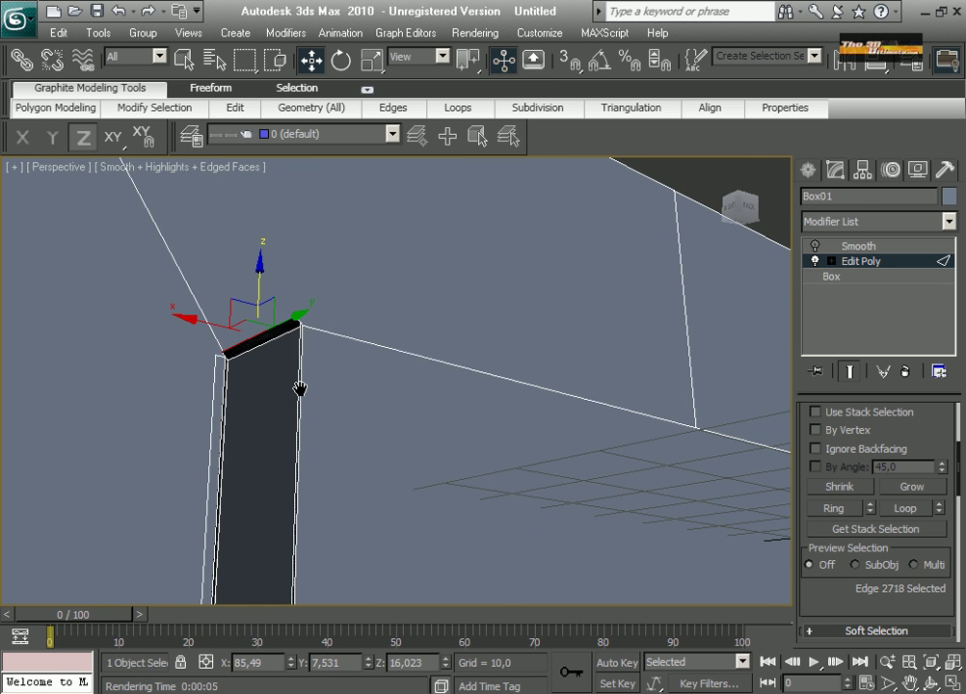
{"action": "key", "text": "ctrl+z"}
Select the block's outer face polygon on the panel's back and grow the selection to cover the block's sides.
{"action": "left_click", "coordinate": [931, 682]}
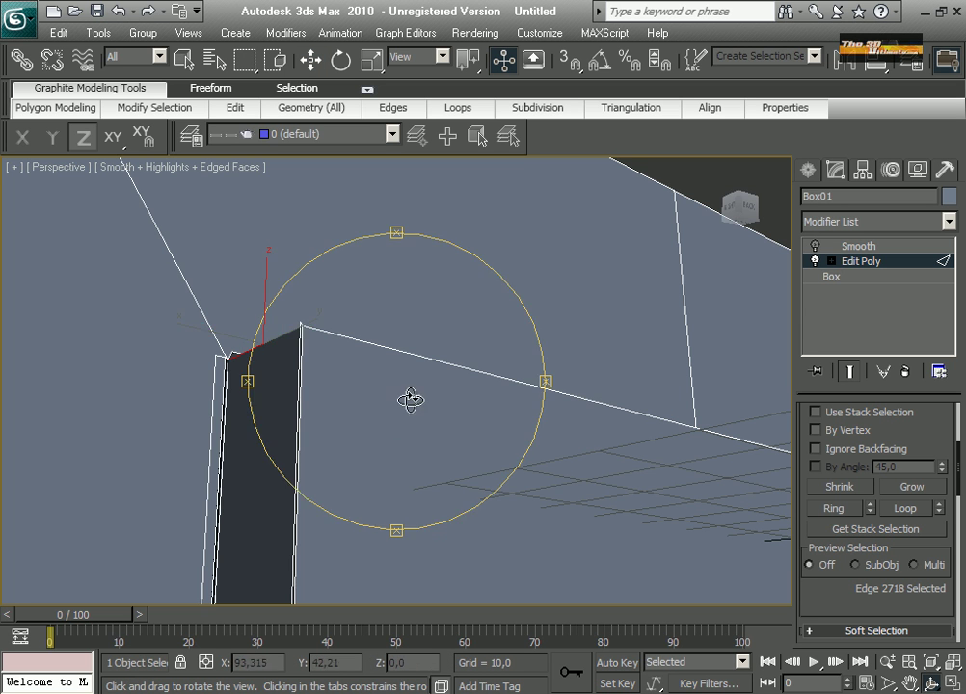
{"action": "left_click_drag", "start_coordinate": [410, 401], "coordinate": [408, 436]}
{"action": "scroll", "coordinate": [408, 436], "scroll_direction": "down", "scroll_amount": 6}
{"action": "left_click", "coordinate": [185, 60]}
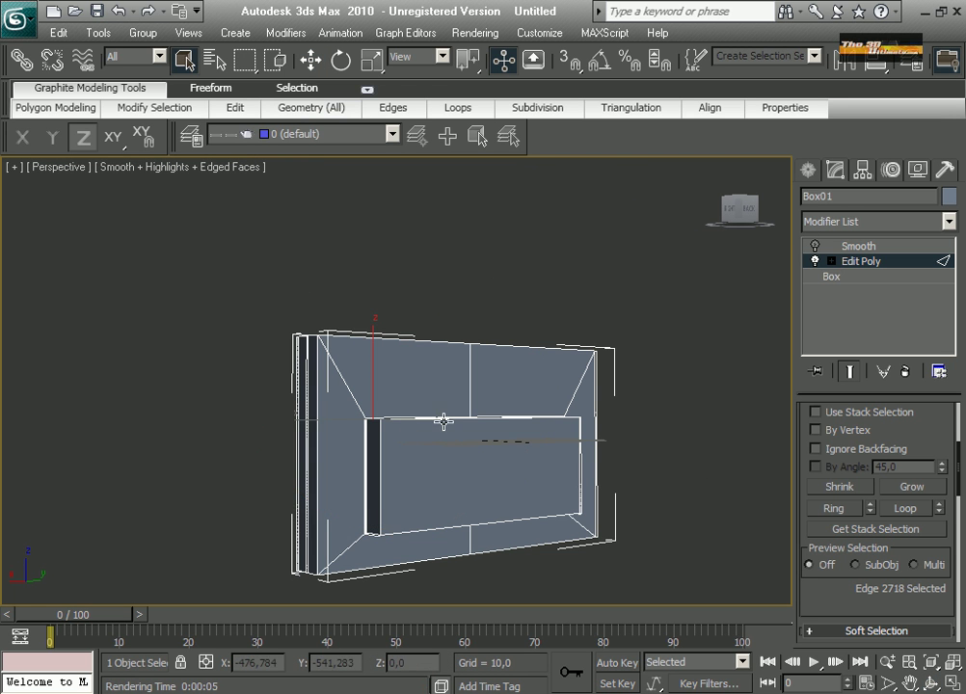
{"action": "key", "text": "4"}
{"action": "left_click", "coordinate": [443, 464]}
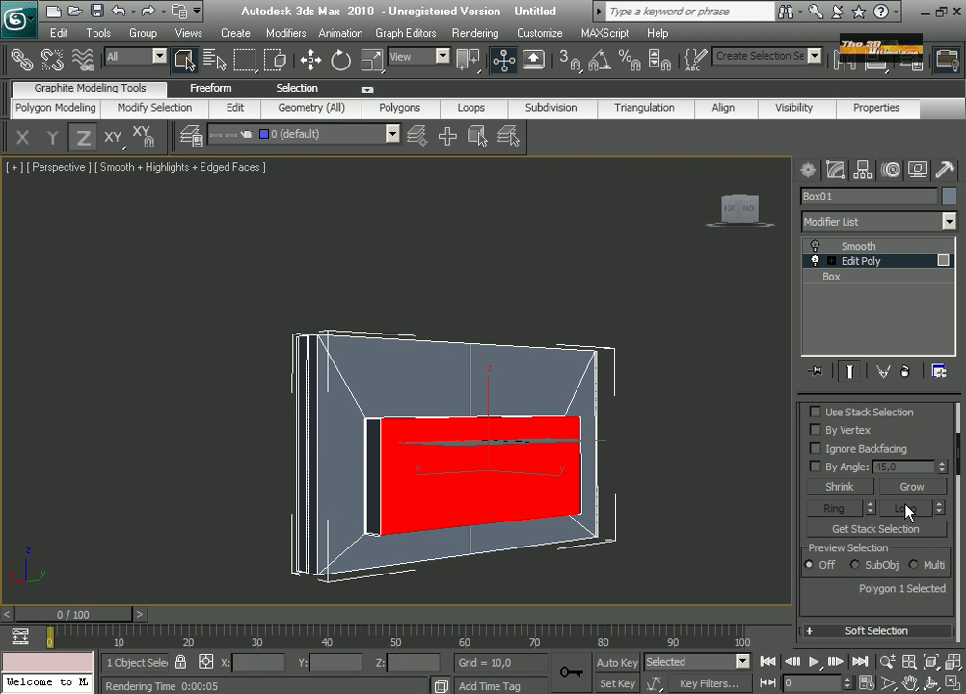
{"action": "scroll", "coordinate": [921, 439], "scroll_direction": "up", "scroll_amount": 5}
{"action": "scroll", "coordinate": [915, 484], "scroll_direction": "down", "scroll_amount": 3}
{"action": "left_click", "coordinate": [913, 548]}
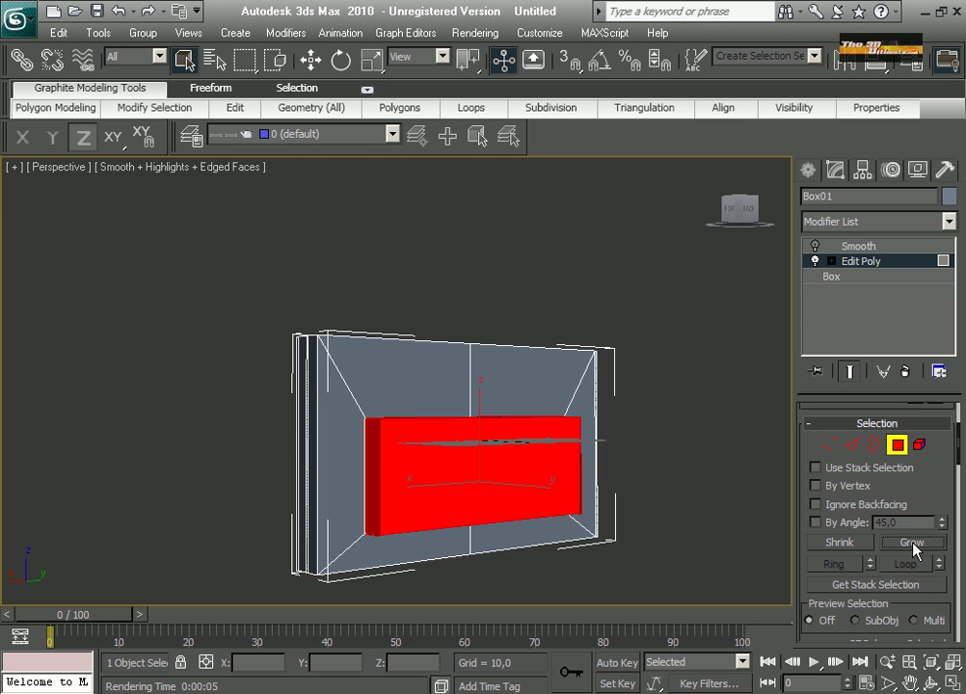
In the top view, move the selected block about 2.7 units away from the panel's back and scale it to about 85%.
{"action": "key", "text": "alt+w"}
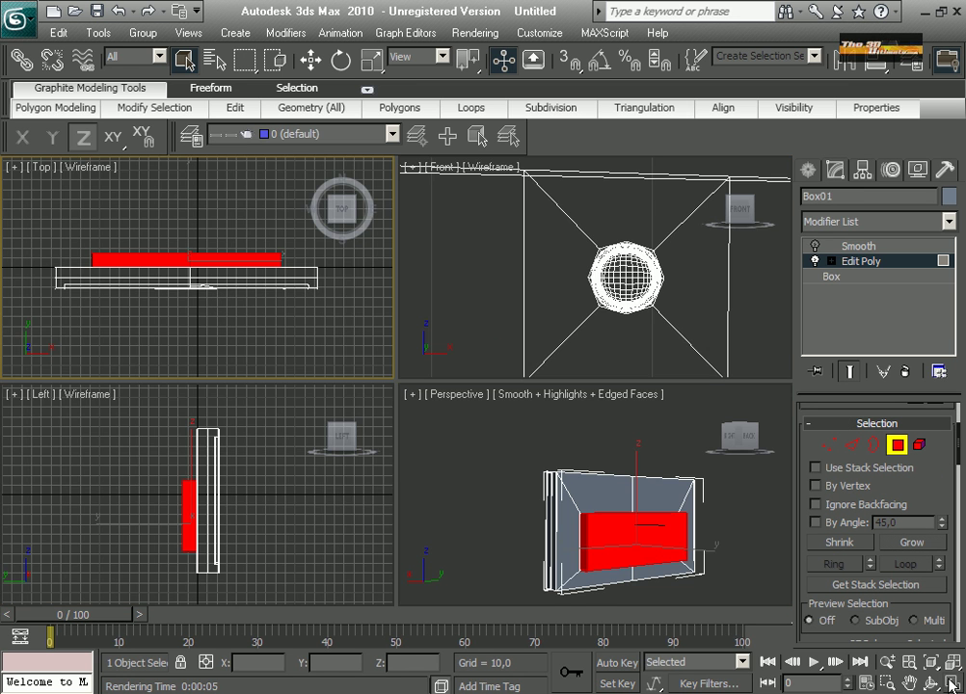
{"action": "left_click", "coordinate": [951, 684]}
{"action": "middle_click_drag", "start_coordinate": [484, 524], "coordinate": [473, 590]}
{"action": "scroll", "coordinate": [473, 590], "scroll_direction": "up", "scroll_amount": 4}
{"action": "left_click", "coordinate": [310, 60]}
{"action": "left_click_drag", "start_coordinate": [332, 425], "coordinate": [331, 413]}
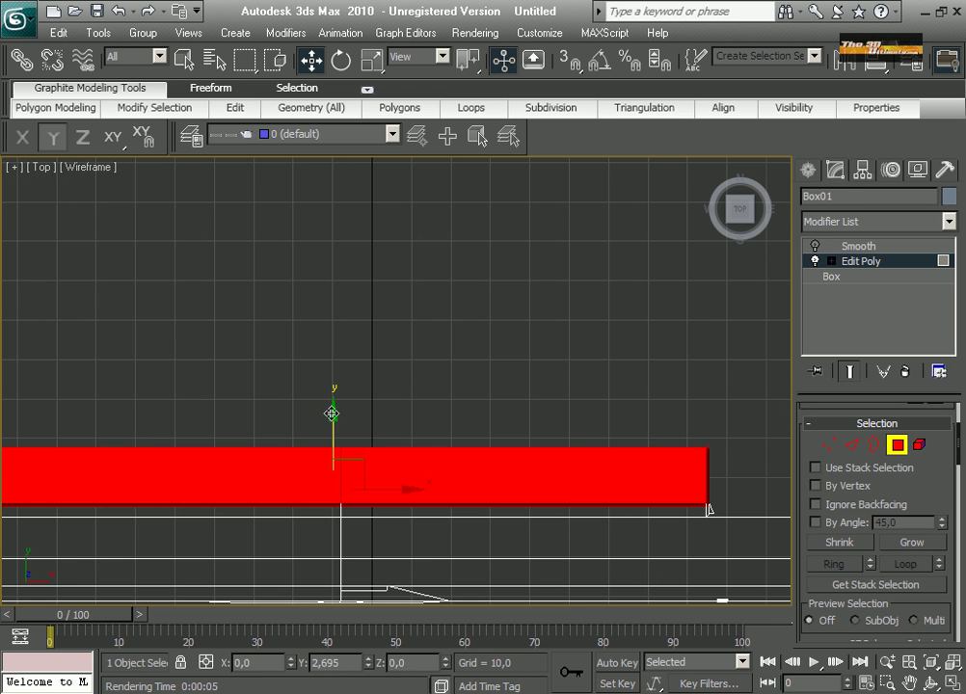
{"action": "left_click", "coordinate": [371, 60]}
{"action": "left_click_drag", "start_coordinate": [341, 458], "coordinate": [337, 477]}
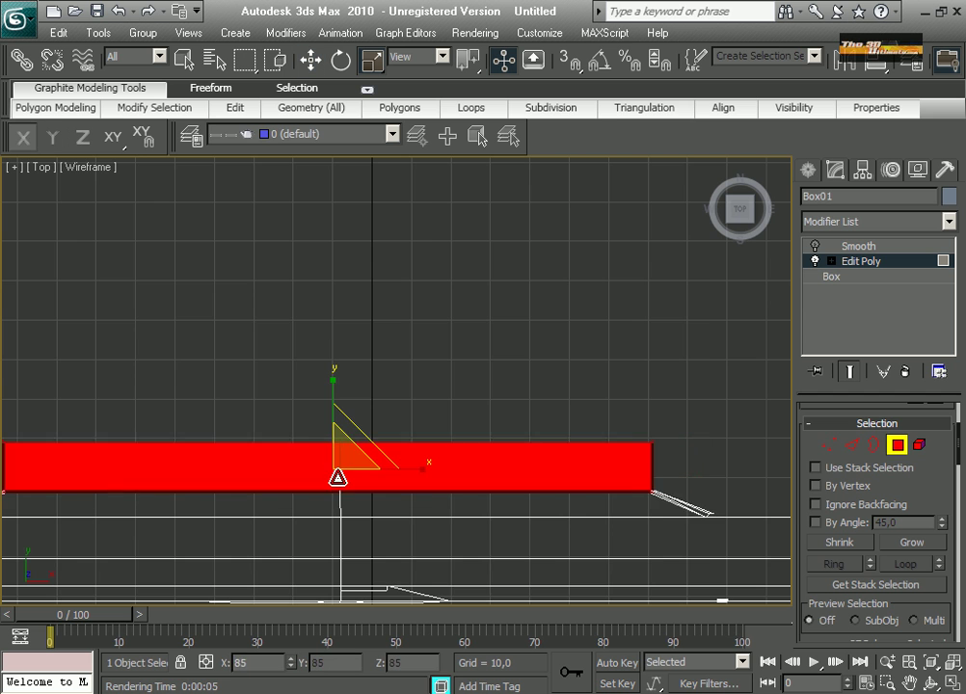
{"action": "middle_click_drag", "start_coordinate": [386, 476], "coordinate": [425, 457]}
Select the edge loop around the block's base on the side facing the panel and chamfer it slightly.
{"action": "left_click", "coordinate": [853, 444]}
{"action": "scroll", "coordinate": [404, 441], "scroll_direction": "up", "scroll_amount": 3}
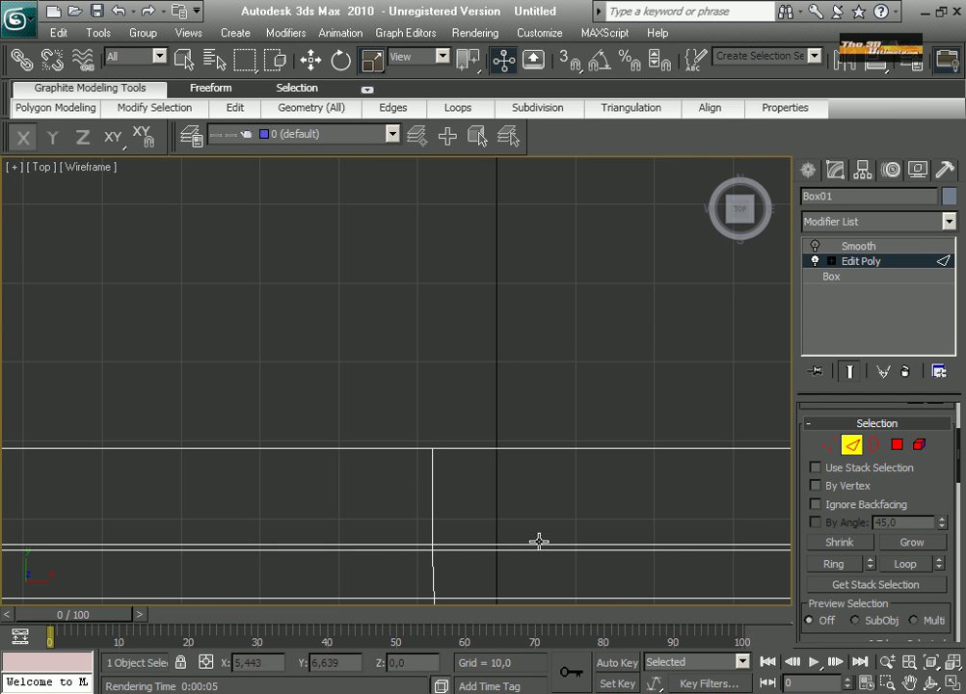
{"action": "left_click", "coordinate": [538, 543]}
{"action": "left_click", "coordinate": [900, 569]}
{"action": "right_click", "coordinate": [573, 533]}
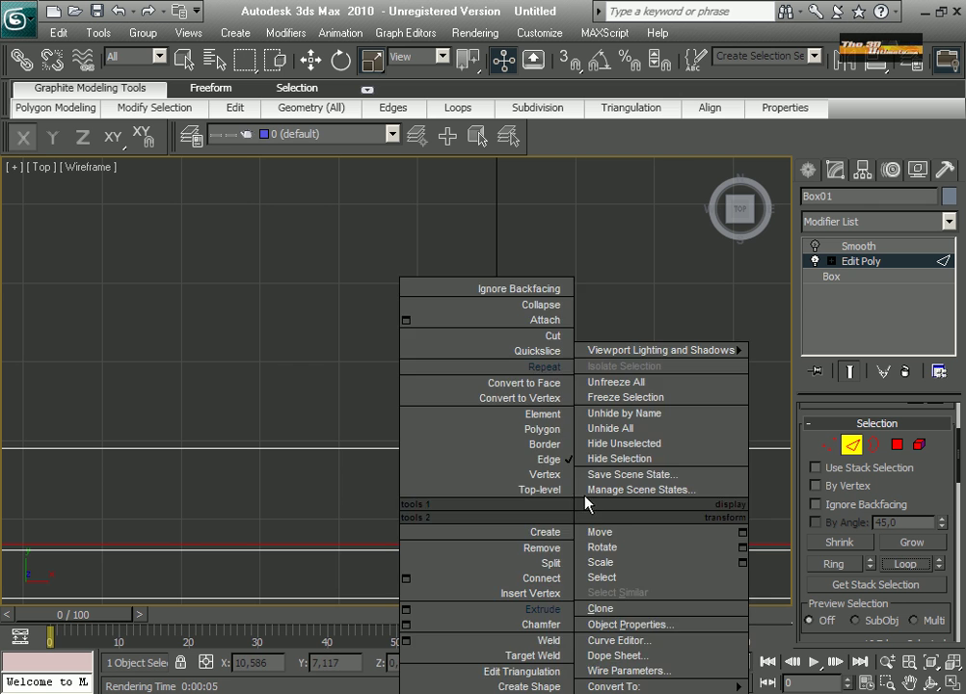
{"action": "left_click", "coordinate": [548, 625]}
{"action": "mouse_move", "coordinate": [599, 545]}
{"action": "left_mouse_down"}
{"action": "mouse_move", "coordinate": [598, 531]}
{"action": "mouse_move", "coordinate": [581, 547]}
{"action": "left_mouse_up"}
{"action": "left_click", "coordinate": [310, 61]}
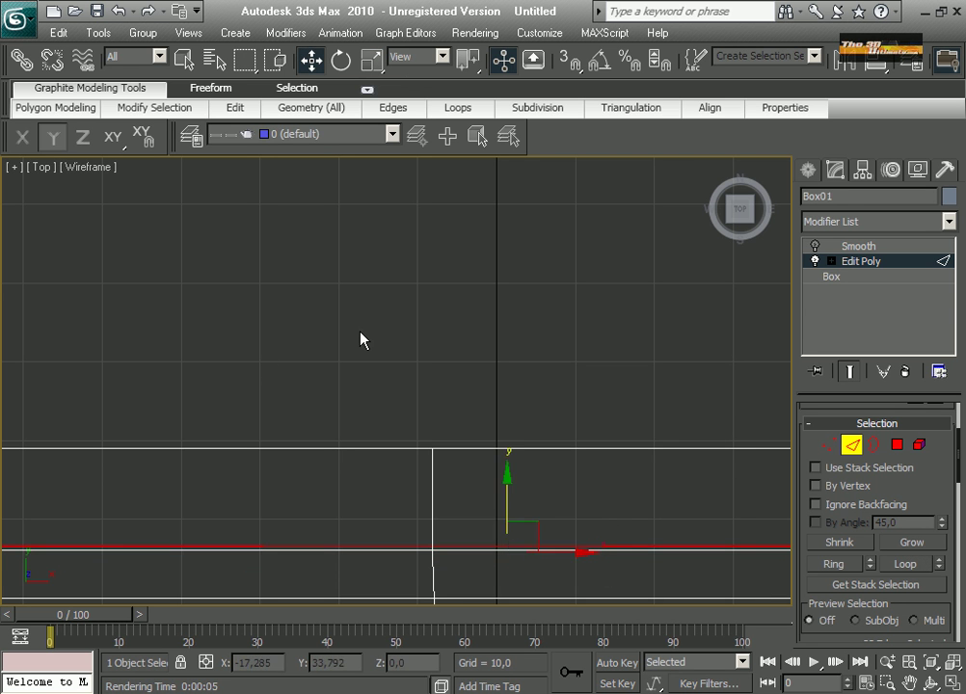
In the top view, select the raised block's outer-face vertices, move them closer to the panel and scale them slightly narrower along X.
{"action": "scroll", "coordinate": [361, 334], "scroll_direction": "down", "scroll_amount": 5}
{"action": "left_click_drag", "start_coordinate": [155, 350], "coordinate": [673, 415]}
{"action": "left_click_drag", "start_coordinate": [402, 351], "coordinate": [401, 338]}
{"action": "left_click", "coordinate": [828, 445]}
{"action": "left_click_drag", "start_coordinate": [127, 354], "coordinate": [650, 415]}
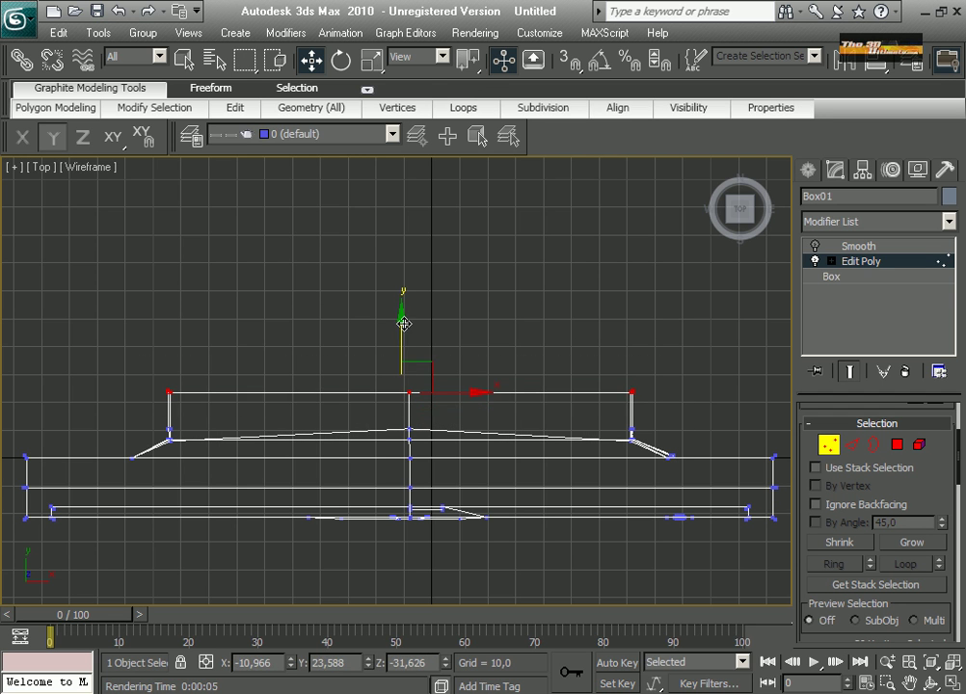
{"action": "left_click_drag", "start_coordinate": [404, 324], "coordinate": [402, 341]}
{"action": "left_click", "coordinate": [371, 59]}
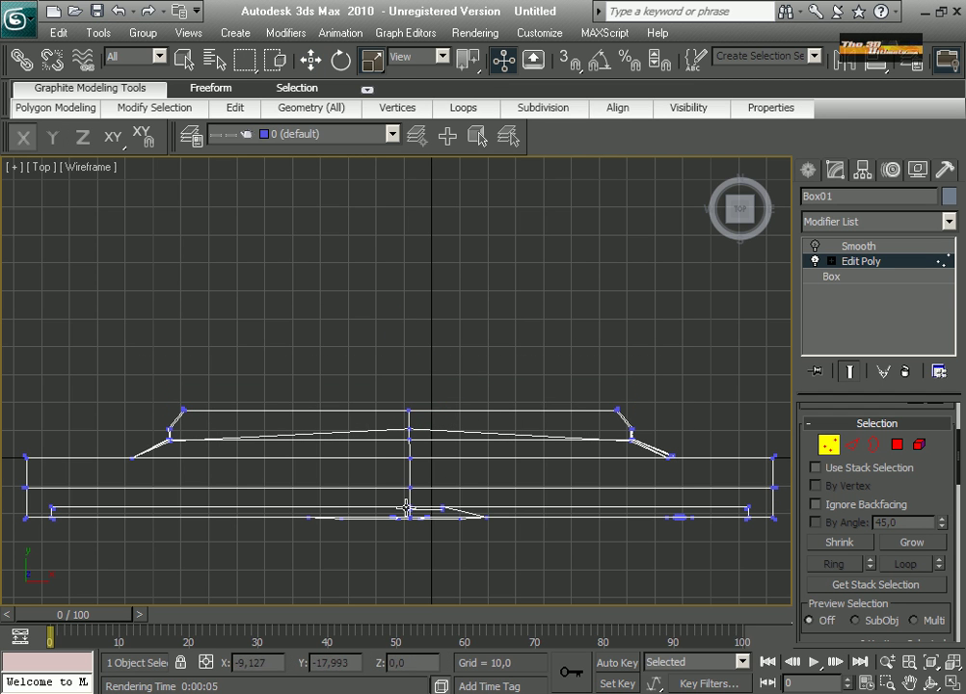
Select the raised block's outer face polygon on the panel's back.
{"action": "left_click", "coordinate": [951, 682]}
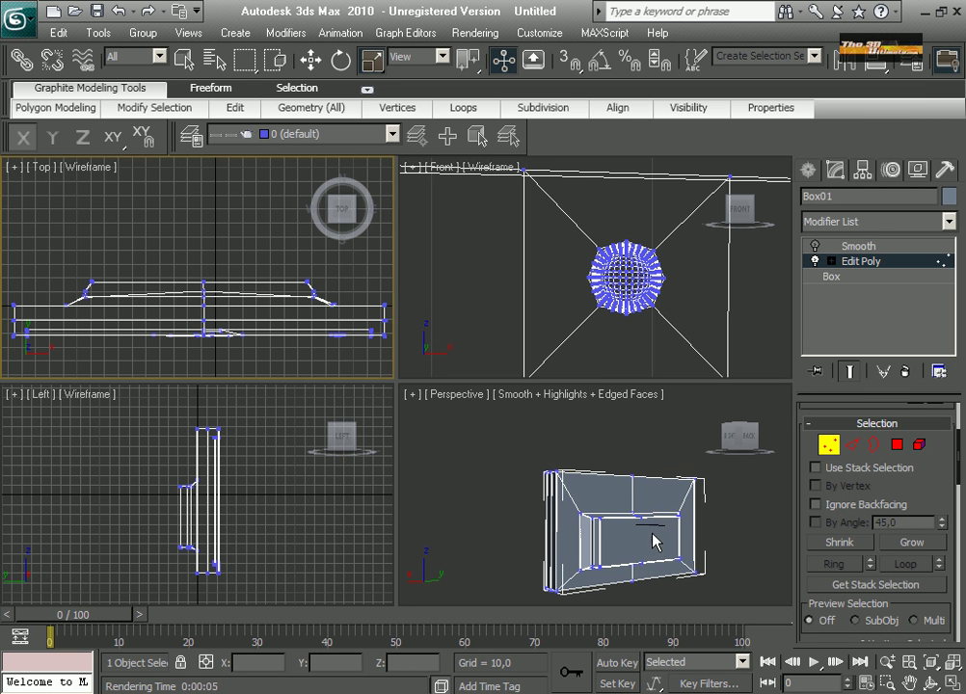
{"action": "left_click", "coordinate": [694, 563]}
{"action": "left_click", "coordinate": [929, 682]}
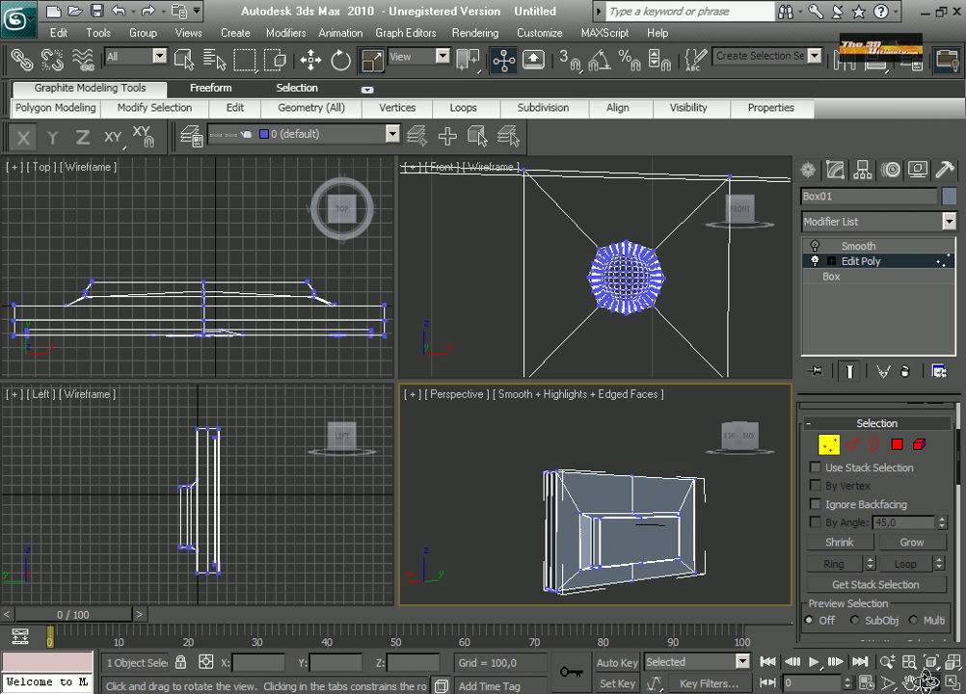
{"action": "left_click", "coordinate": [953, 682]}
{"action": "left_click_drag", "start_coordinate": [384, 433], "coordinate": [326, 451]}
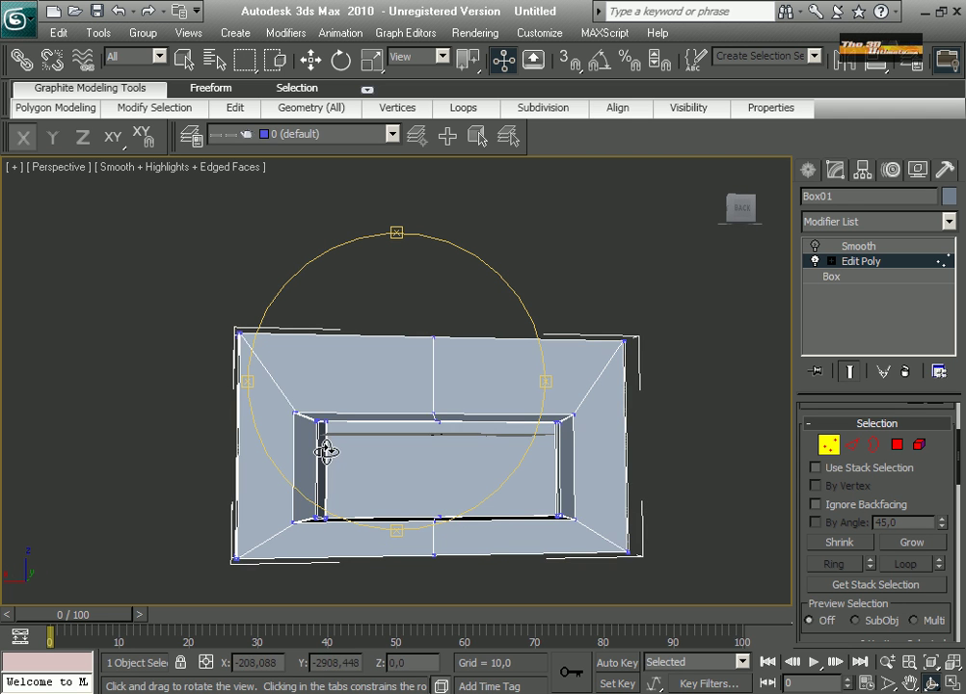
{"action": "left_click_drag", "start_coordinate": [408, 462], "coordinate": [386, 460]}
{"action": "scroll", "coordinate": [386, 460], "scroll_direction": "up", "scroll_amount": 4}
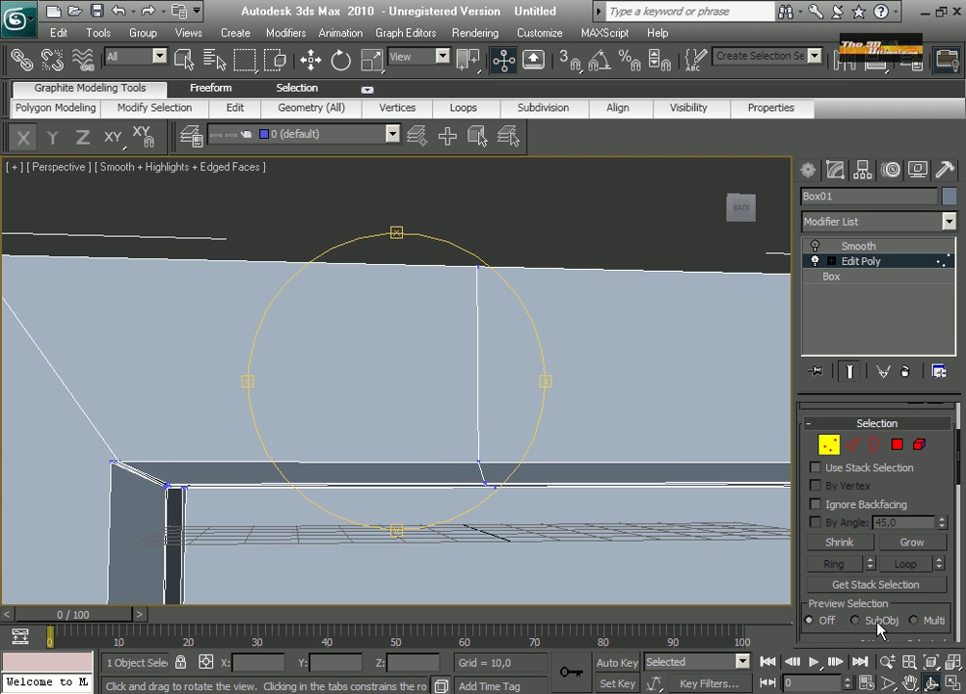
{"action": "left_click", "coordinate": [909, 682]}
{"action": "left_click_drag", "start_coordinate": [586, 421], "coordinate": [540, 253]}
{"action": "scroll", "coordinate": [489, 397], "scroll_direction": "up", "scroll_amount": 1}
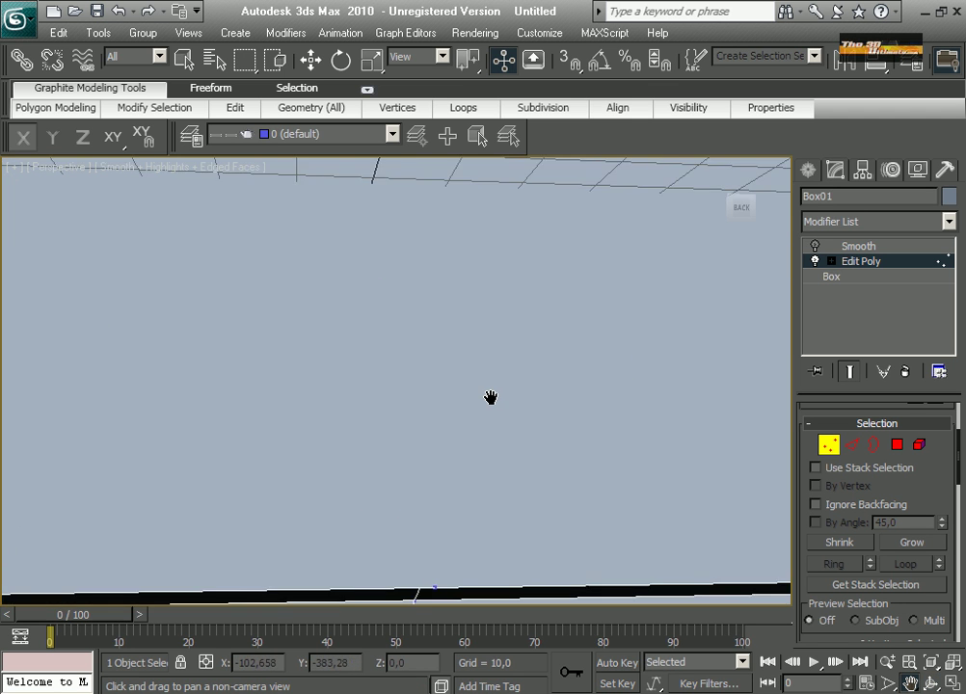
{"action": "scroll", "coordinate": [490, 397], "scroll_direction": "down", "scroll_amount": 1}
{"action": "left_click", "coordinate": [897, 444]}
{"action": "left_click", "coordinate": [624, 412]}
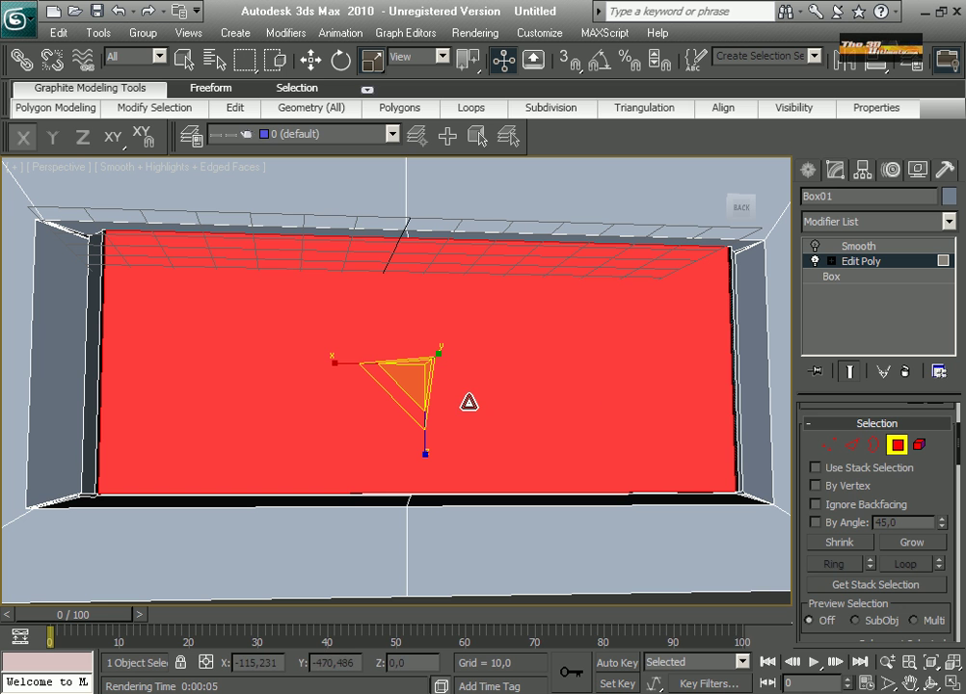
QuickSlice the block's outer face horizontally near its lower edge and select the narrow strip below the cut in the Back view.
{"action": "scroll", "coordinate": [922, 491], "scroll_direction": "down", "scroll_amount": 8}
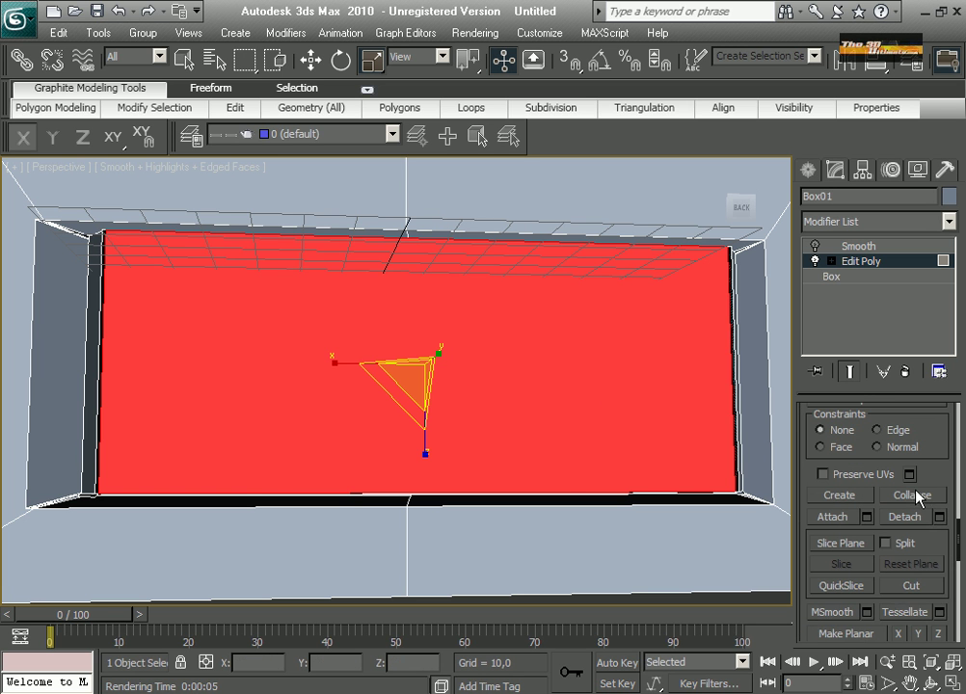
{"action": "left_click", "coordinate": [911, 612]}
{"action": "right_click", "coordinate": [270, 376]}
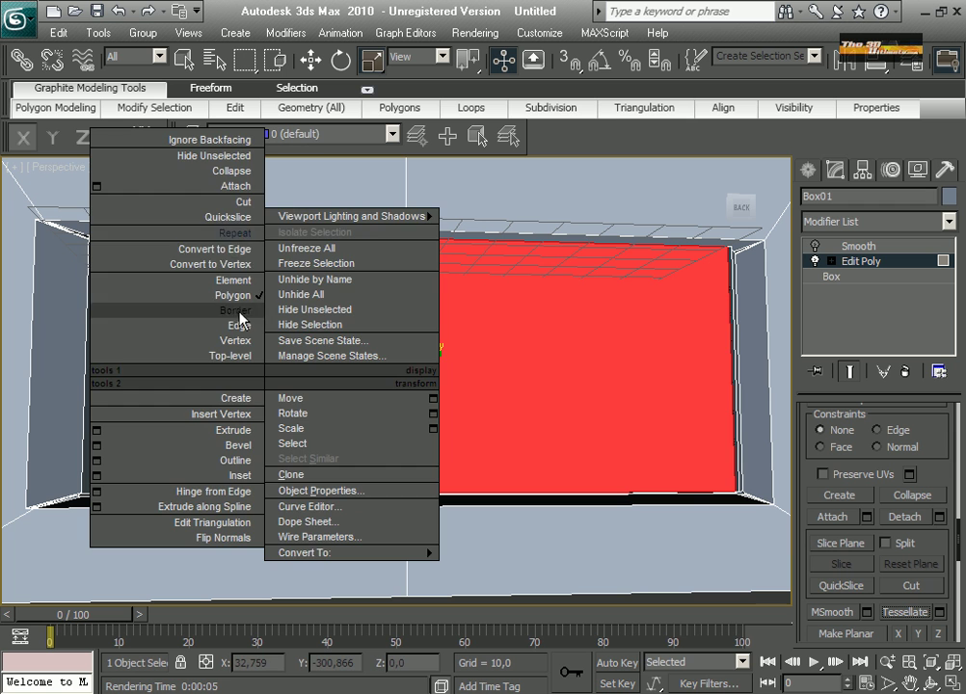
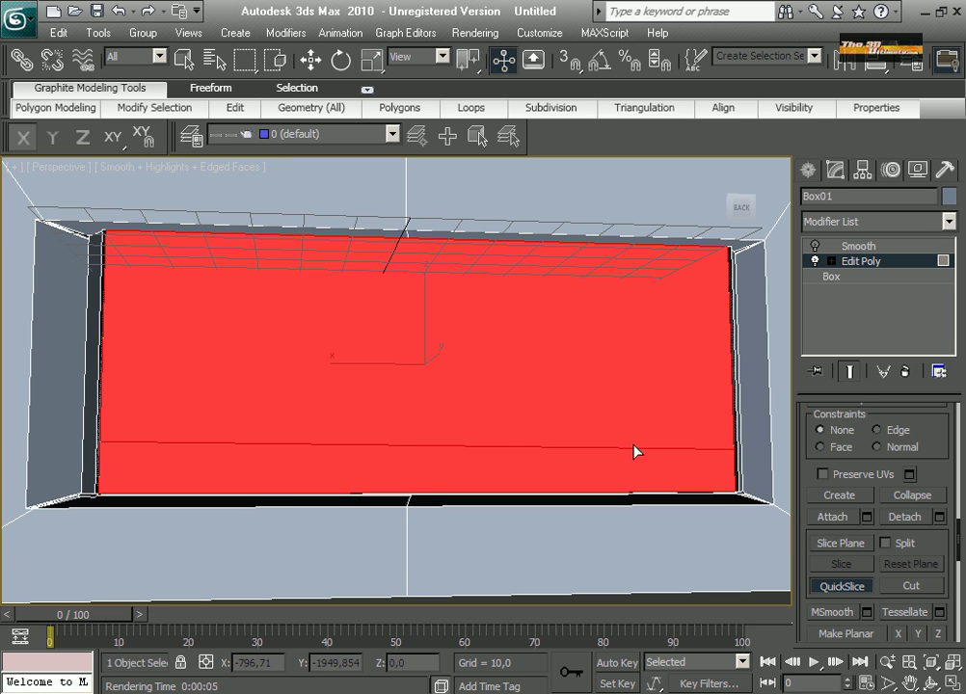
{"action": "left_click", "coordinate": [951, 679]}
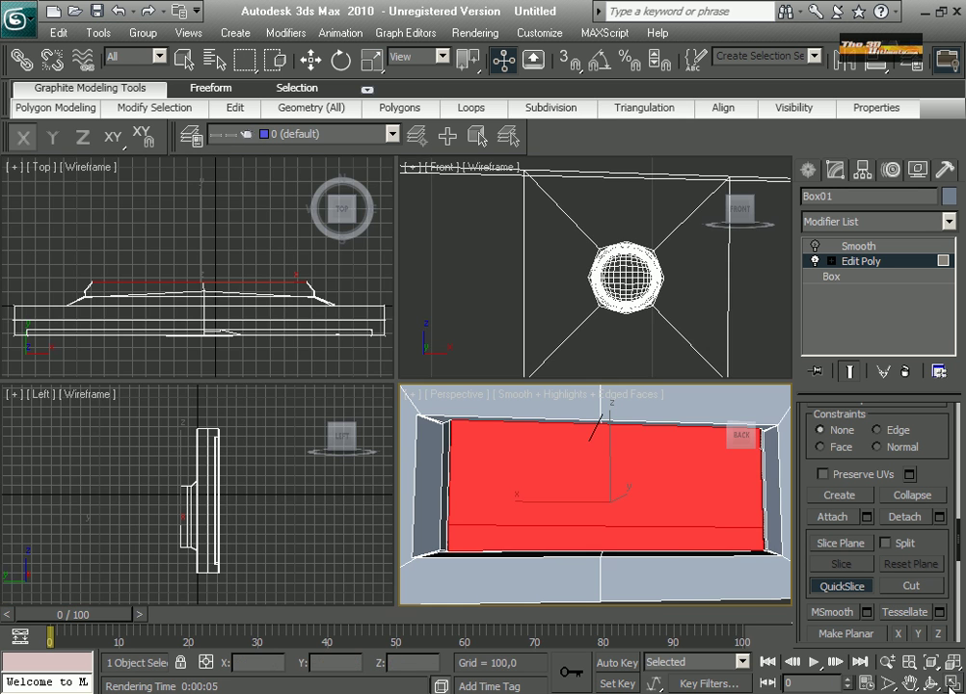
{"action": "left_click", "coordinate": [408, 394]}
{"action": "left_click", "coordinate": [453, 493]}
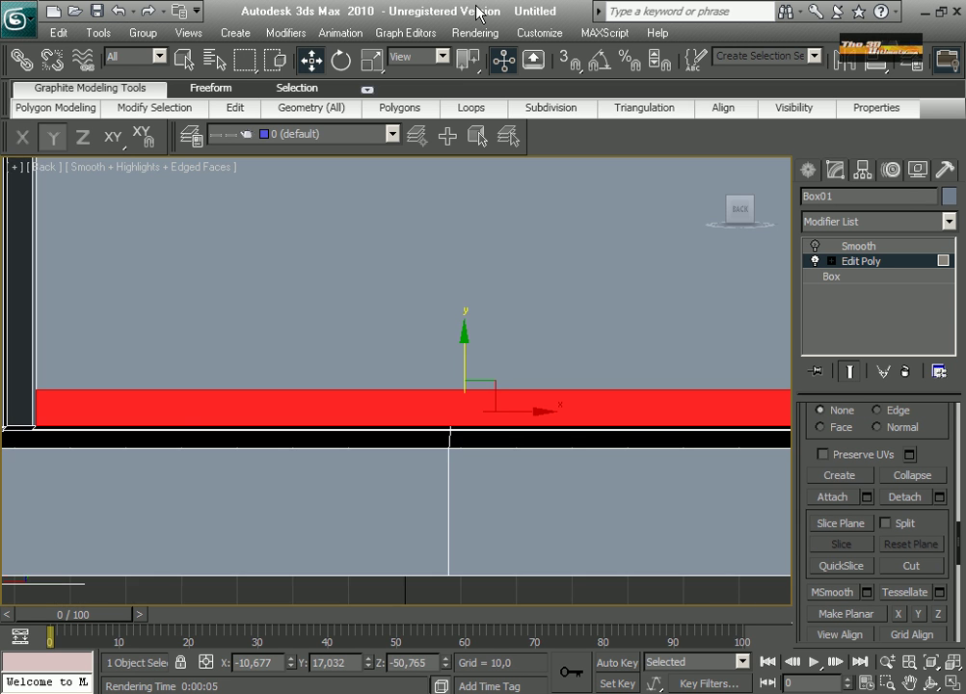
Create a small box about 4.8 long, 4.3 wide and 5.0 high near one end of the block's lower strip.
{"action": "scroll", "coordinate": [605, 218], "scroll_direction": "up", "scroll_amount": 1}
{"action": "scroll", "coordinate": [592, 158], "scroll_direction": "down", "scroll_amount": 4}
{"action": "scroll", "coordinate": [593, 158], "scroll_direction": "up", "scroll_amount": 7}
{"action": "right_click", "coordinate": [615, 447]}
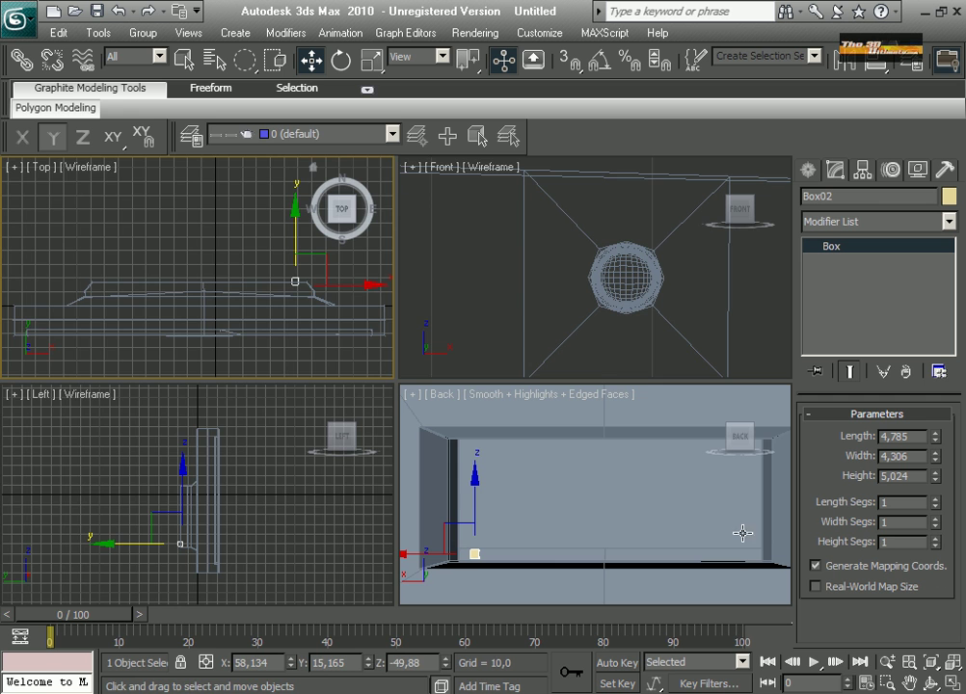
In the left view, scale the small box to about 57% depth and 163% height, and raise it about 2.4 units.
{"action": "right_click", "coordinate": [299, 535]}
{"action": "left_click", "coordinate": [952, 683]}
{"action": "scroll", "coordinate": [503, 415], "scroll_direction": "up", "scroll_amount": 5}
{"action": "middle_click_drag", "start_coordinate": [160, 530], "coordinate": [408, 386]}
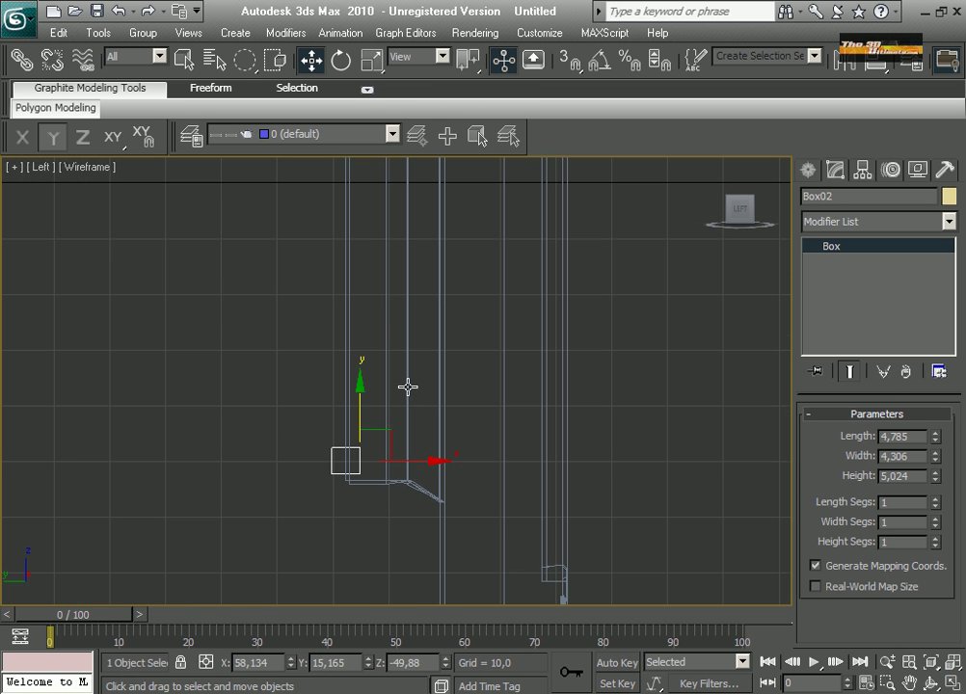
{"action": "left_click", "coordinate": [374, 65]}
{"action": "left_click_drag", "start_coordinate": [436, 458], "coordinate": [385, 455]}
{"action": "left_click_drag", "start_coordinate": [361, 395], "coordinate": [362, 342]}
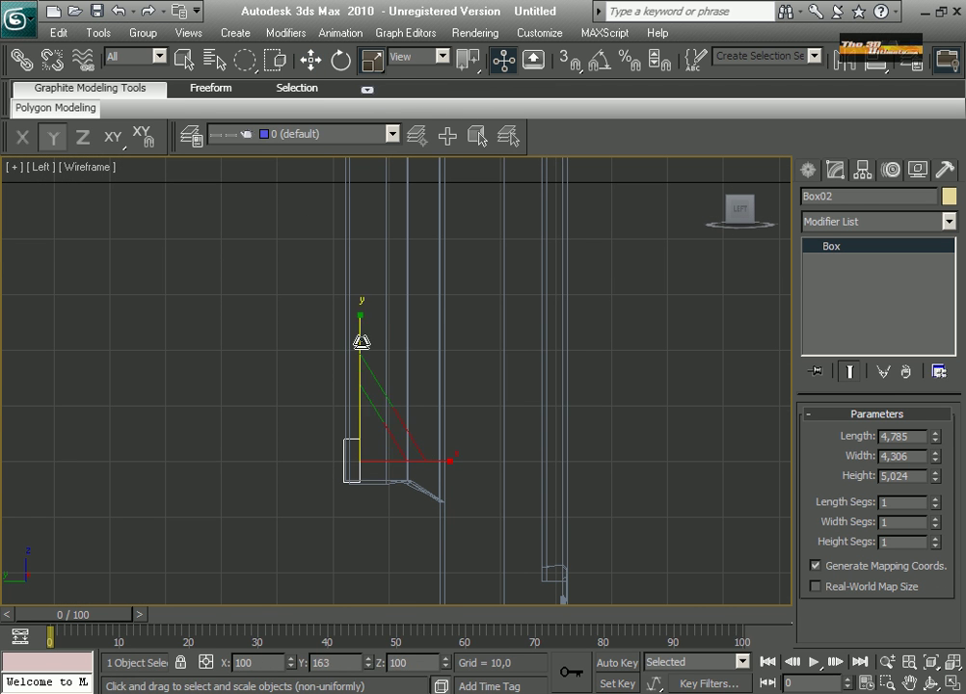
{"action": "left_click", "coordinate": [311, 59]}
{"action": "left_click_drag", "start_coordinate": [361, 393], "coordinate": [360, 380]}
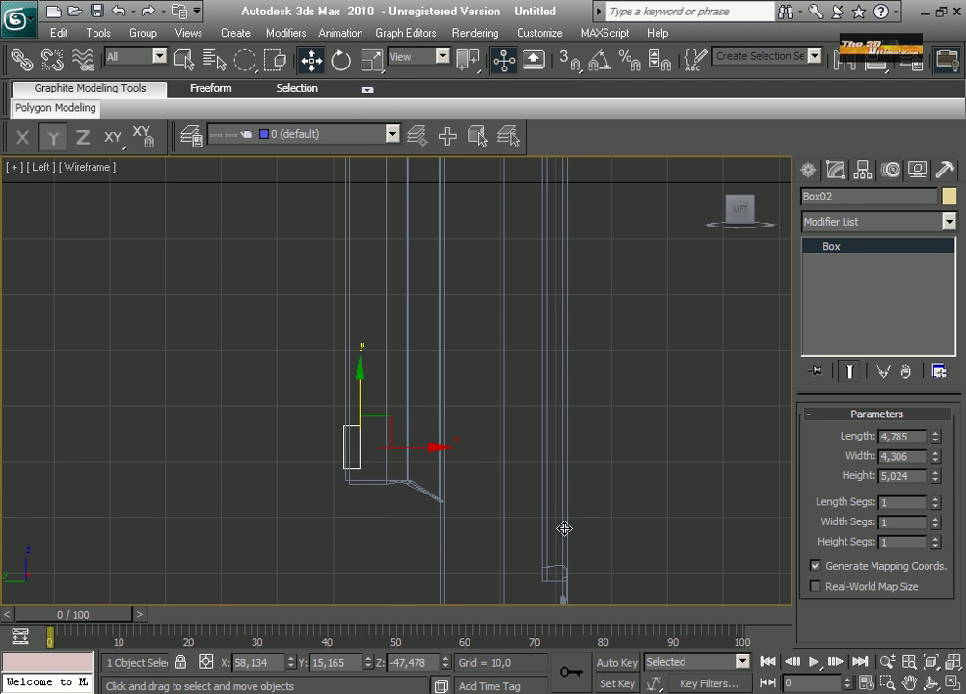
In the back view, lower the small box about 2.7 units into the strip, shorten it to fit and scale its width to about 29%.
{"action": "left_click", "coordinate": [952, 682]}
{"action": "right_click", "coordinate": [674, 549]}
{"action": "left_click", "coordinate": [948, 686]}
{"action": "scroll", "coordinate": [162, 575], "scroll_direction": "up", "scroll_amount": 3}
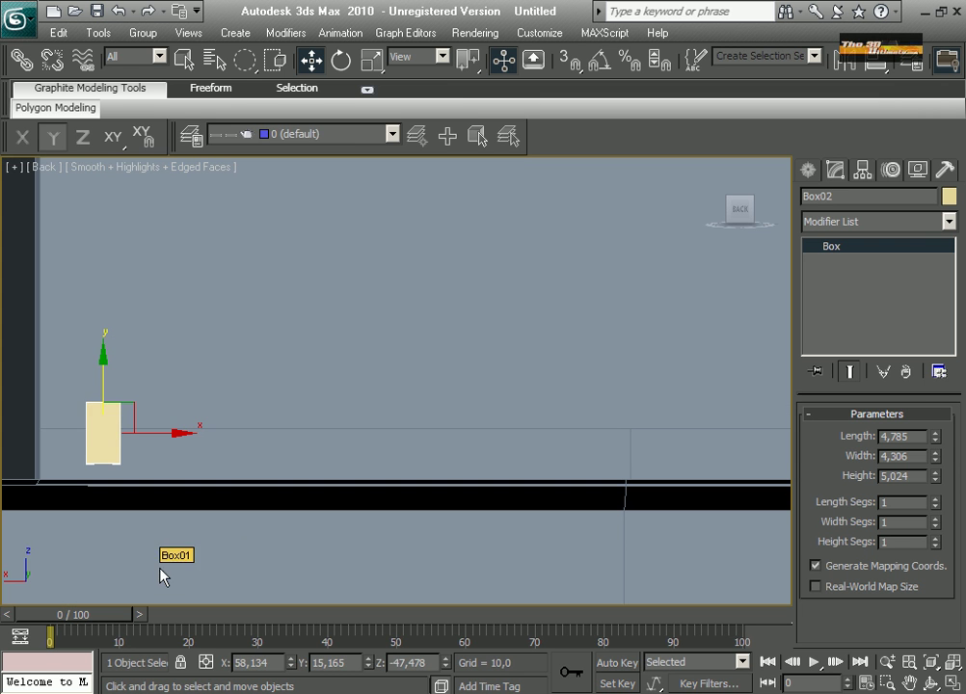
{"action": "left_click_drag", "start_coordinate": [101, 370], "coordinate": [102, 395]}
{"action": "left_click", "coordinate": [371, 60]}
{"action": "left_click_drag", "start_coordinate": [194, 447], "coordinate": [133, 448]}
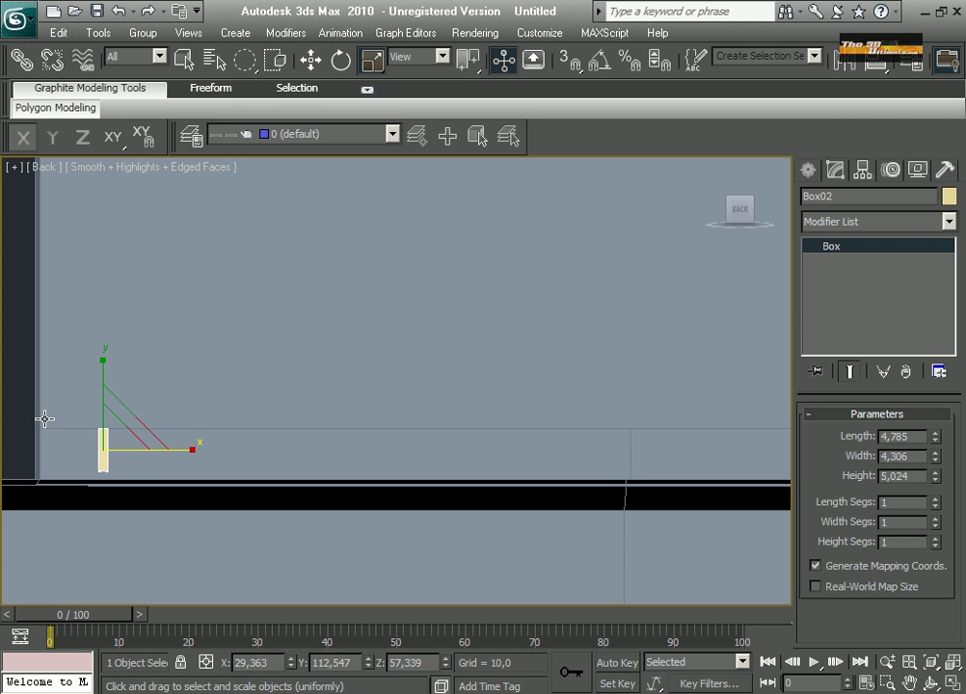
{"action": "left_click", "coordinate": [310, 61]}
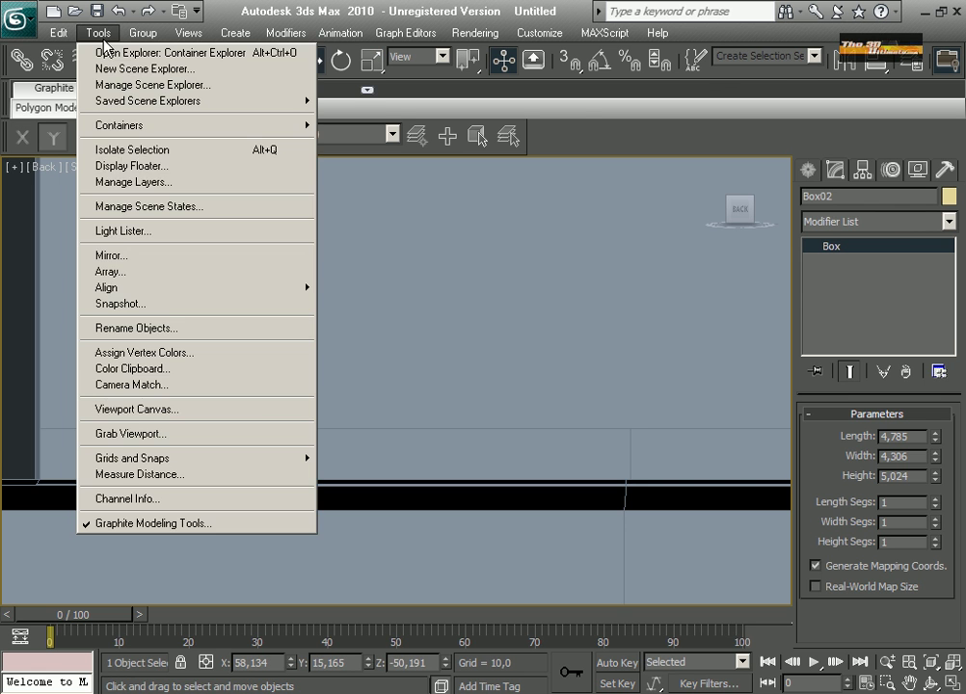
Start an Array of the small box with instances, preview it and set the incremental X move to 20.
{"action": "left_click", "coordinate": [98, 32]}
{"action": "left_click", "coordinate": [145, 272]}
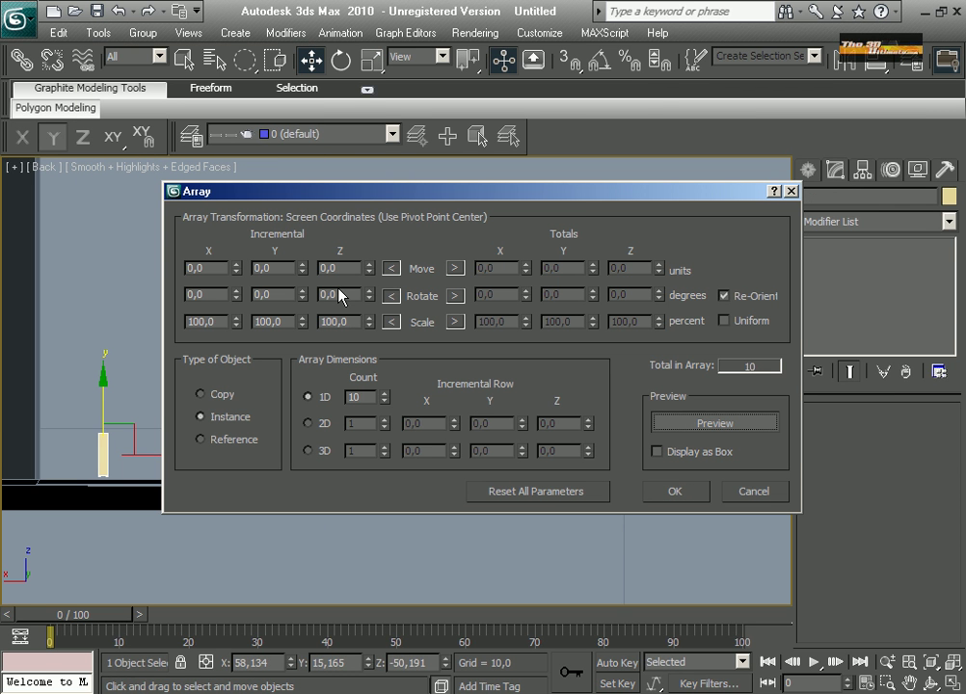
{"action": "type", "text": "20"}
{"action": "left_click", "coordinate": [360, 397]}
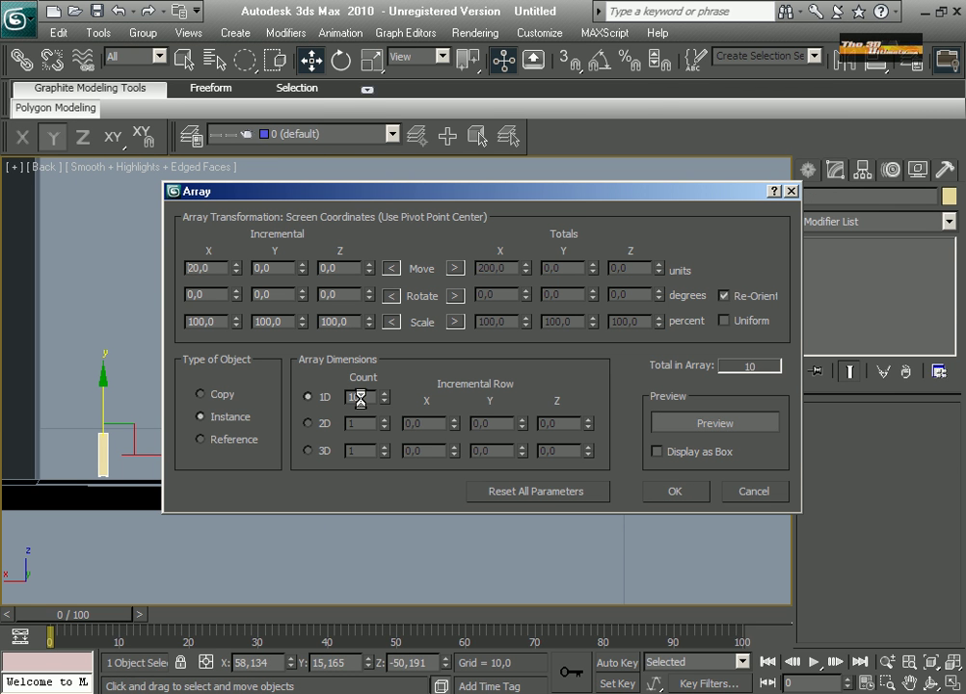
{"action": "left_click_drag", "start_coordinate": [363, 189], "coordinate": [362, 531]}
{"action": "left_click_drag", "start_coordinate": [362, 531], "coordinate": [562, 98]}
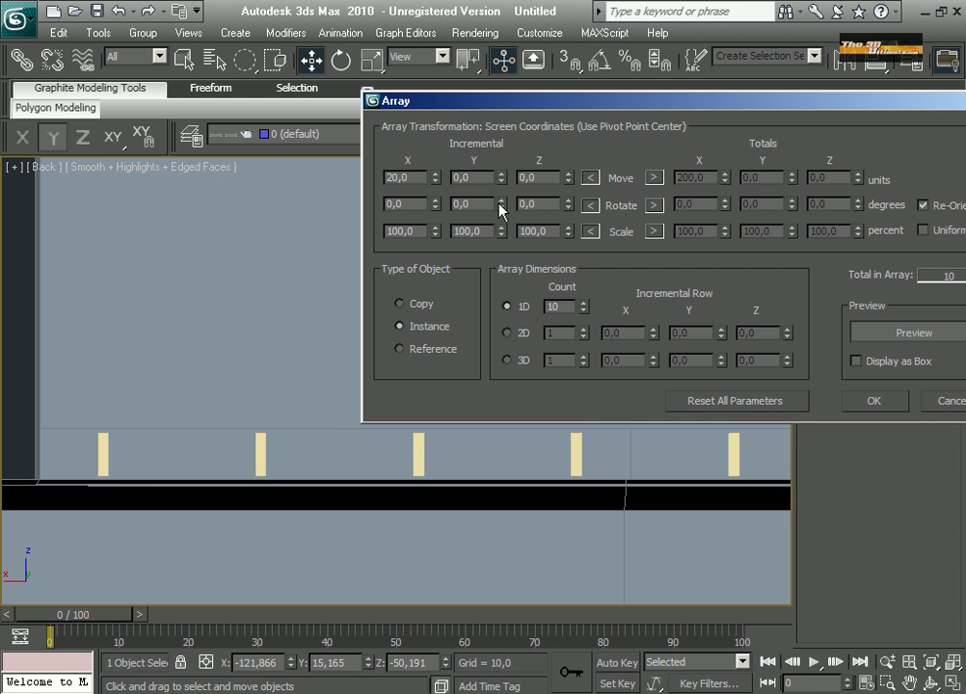
Reduce the array's incremental X move to 2, raise the 1D count to about 68 and create the instances.
{"action": "mouse_move", "coordinate": [436, 182]}
{"action": "left_mouse_down"}
{"action": "mouse_move", "coordinate": [437, 207]}
{"action": "mouse_move", "coordinate": [439, 197]}
{"action": "left_mouse_up"}
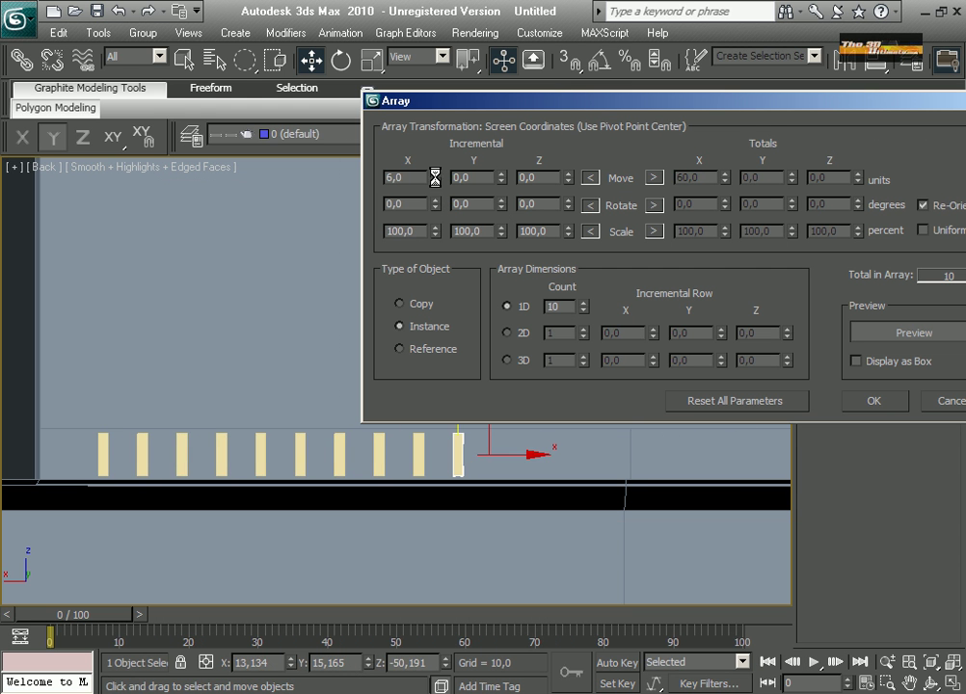
{"action": "left_click", "coordinate": [435, 180]}
{"action": "left_click", "coordinate": [436, 180]}
{"action": "left_click", "coordinate": [435, 180]}
{"action": "left_click", "coordinate": [436, 180]}
{"action": "left_click_drag", "start_coordinate": [581, 303], "coordinate": [580, 245]}
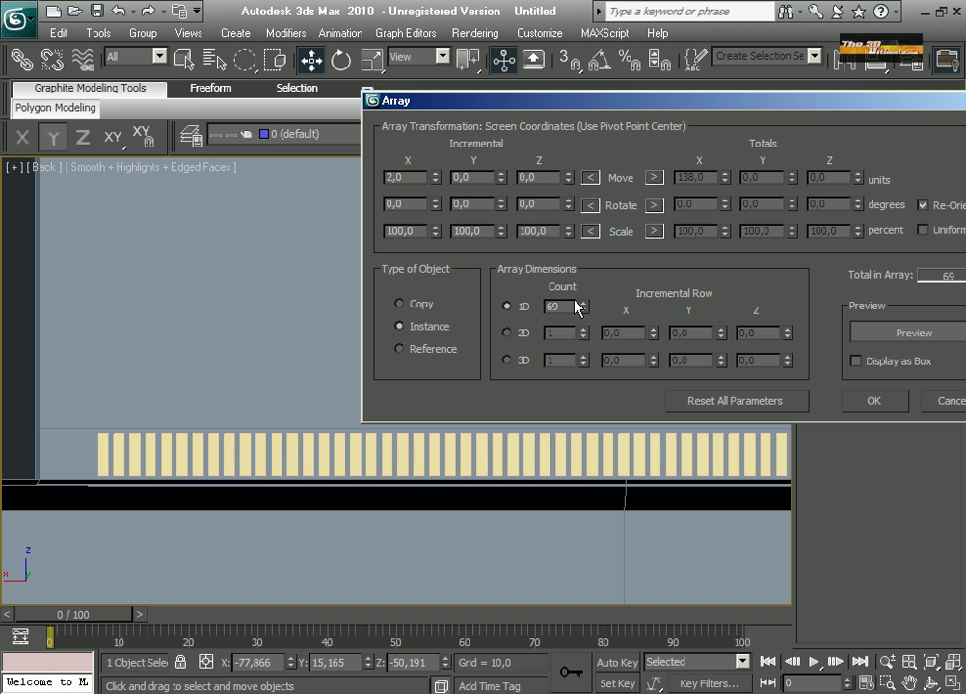
{"action": "left_click", "coordinate": [855, 401]}
Select the panel object behind the row of small boxes.
{"action": "scroll", "coordinate": [489, 392], "scroll_direction": "down", "scroll_amount": 5}
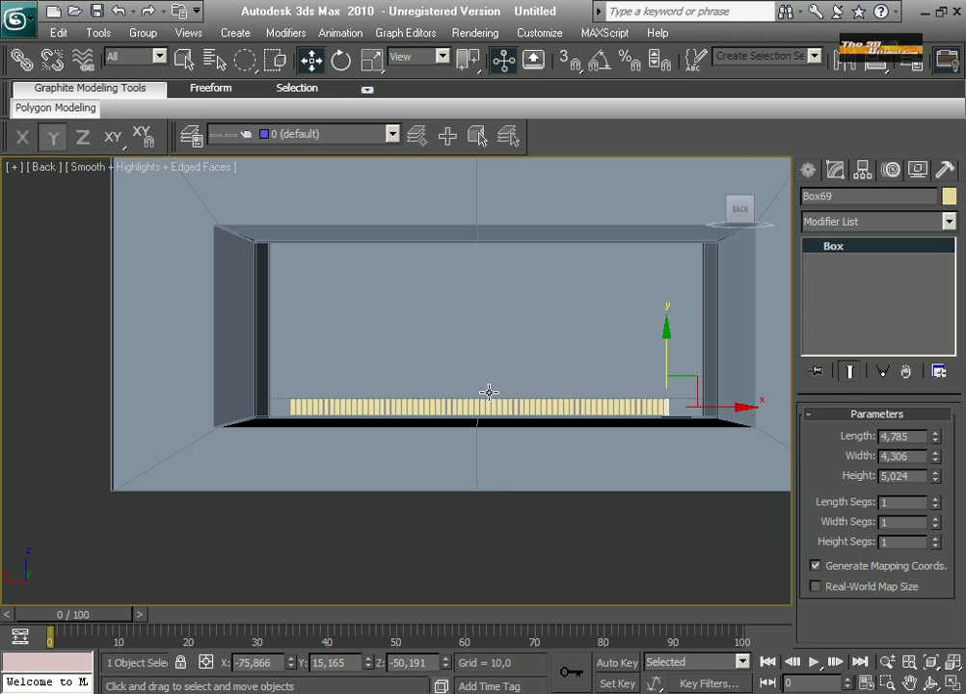
{"action": "middle_click_drag", "start_coordinate": [461, 360], "coordinate": [402, 352]}
{"action": "scroll", "coordinate": [402, 352], "scroll_direction": "up", "scroll_amount": 5}
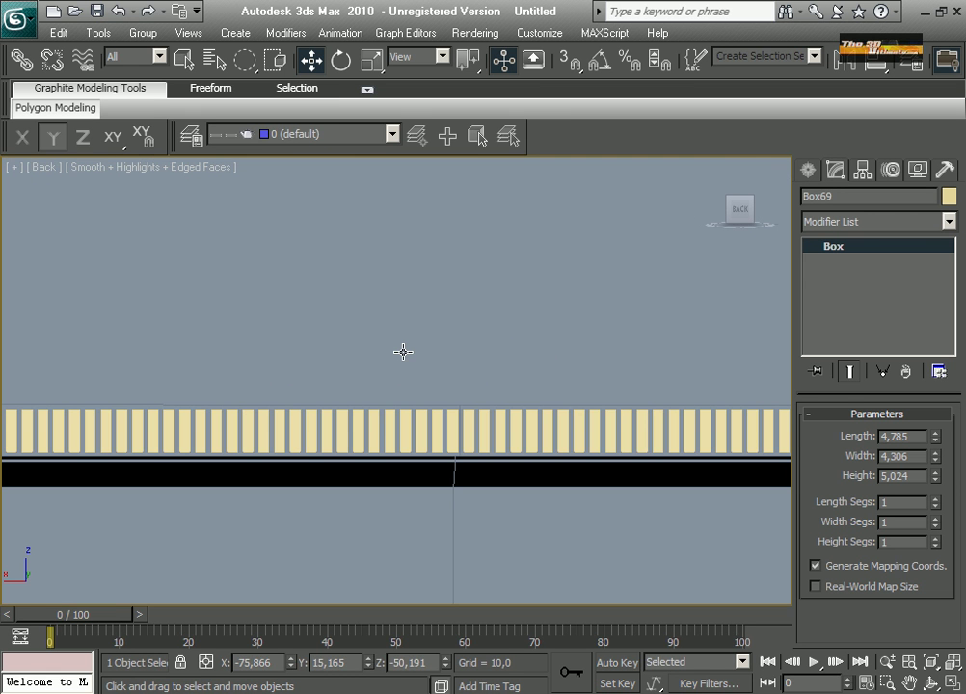
{"action": "middle_click_drag", "start_coordinate": [203, 426], "coordinate": [366, 345]}
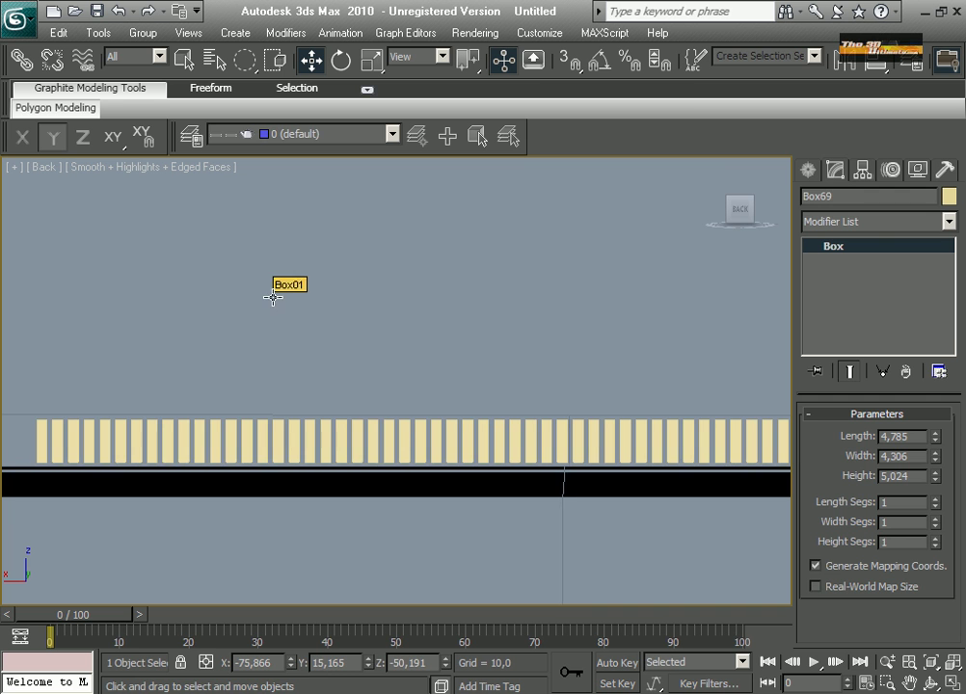
{"action": "left_click", "coordinate": [460, 331]}
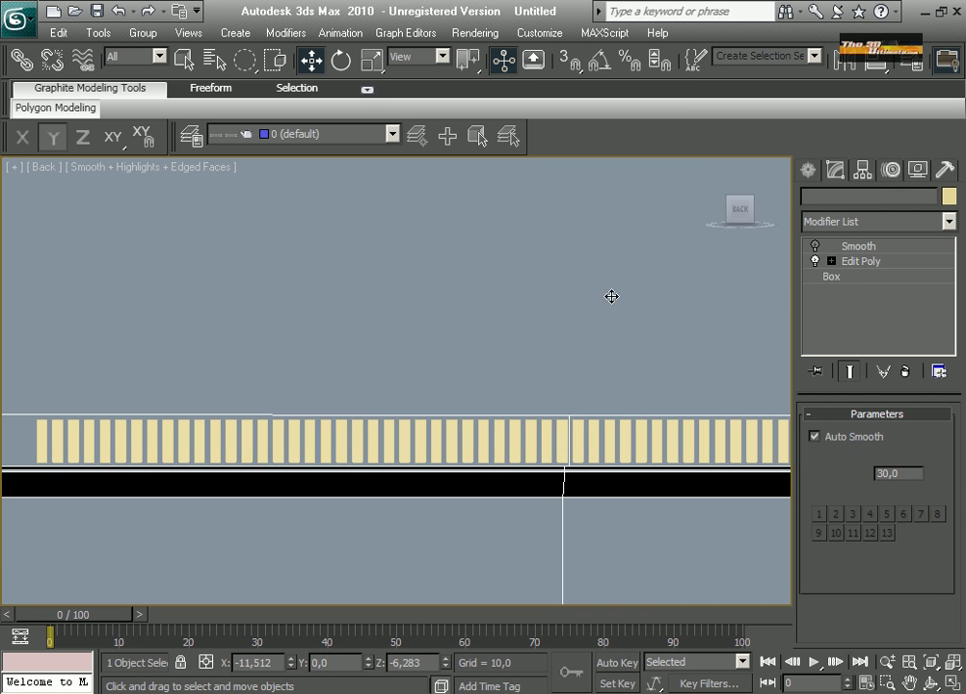
{"action": "right_click", "coordinate": [870, 250]}
{"action": "left_click", "coordinate": [792, 301]}
Create a Boolean compound object from the panel and subtract the first small box of the row from it.
{"action": "left_click", "coordinate": [808, 170]}
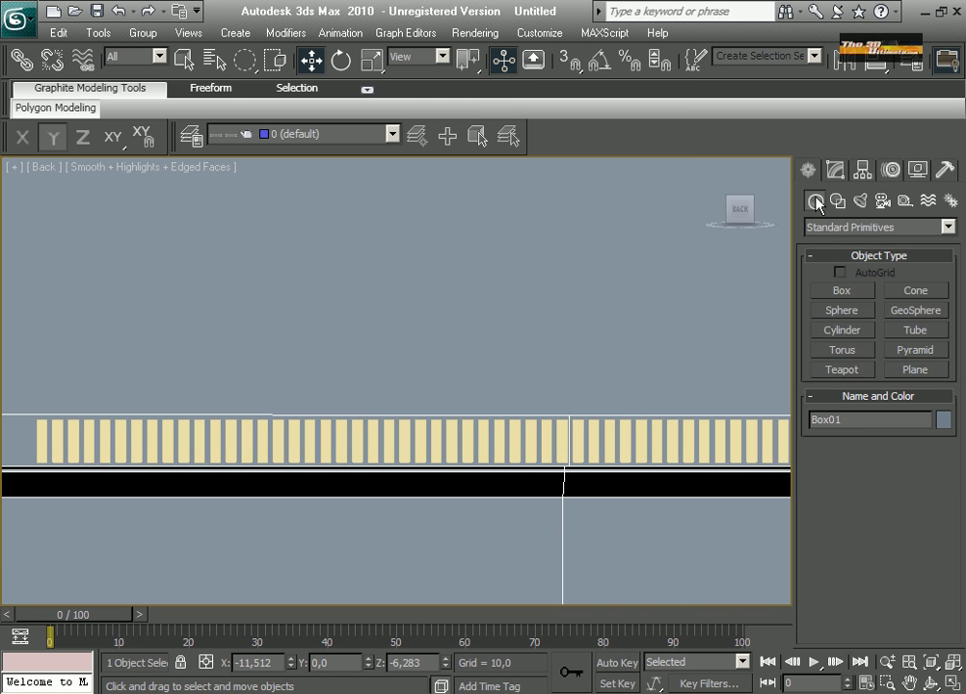
{"action": "left_click", "coordinate": [848, 227]}
{"action": "left_click", "coordinate": [828, 269]}
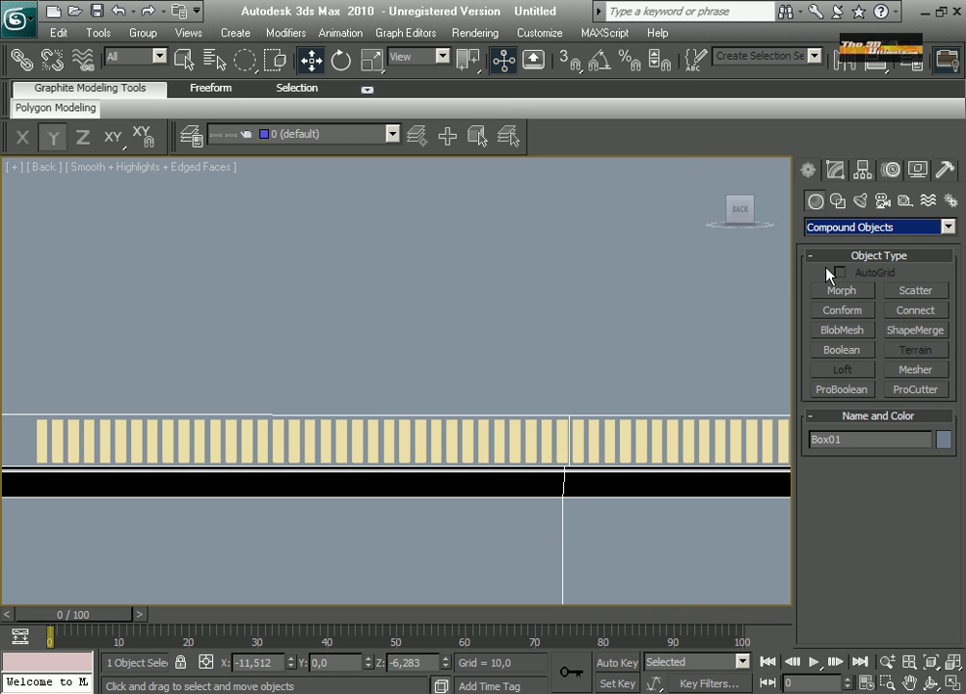
{"action": "left_click", "coordinate": [842, 350]}
{"action": "left_click", "coordinate": [861, 496]}
{"action": "left_click", "coordinate": [41, 443]}
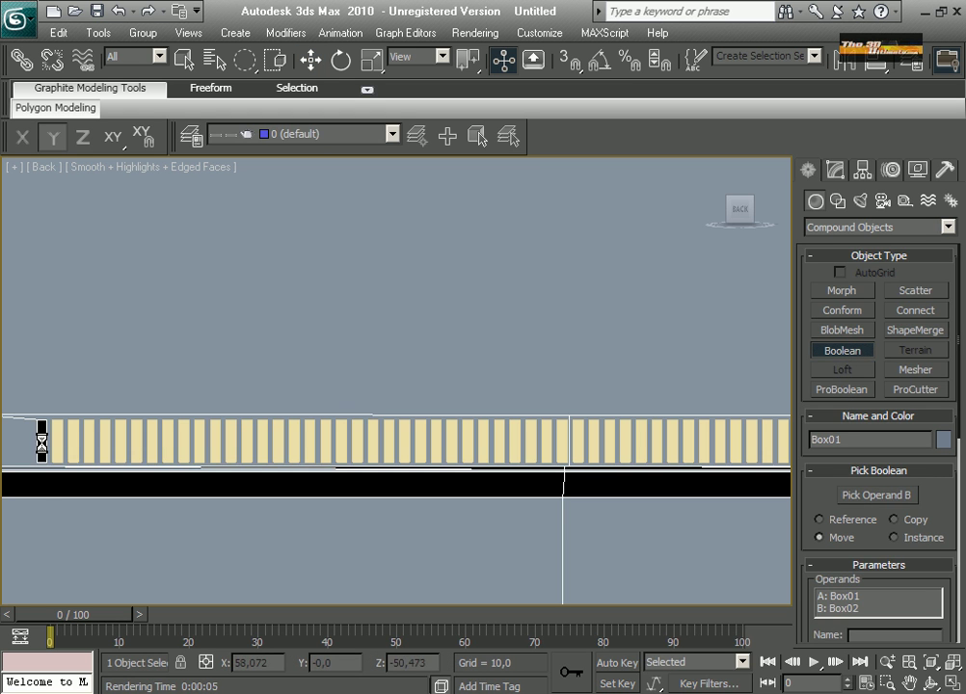
Subtract the remaining small boxes of the row from the panel with repeated Booleans to form a line of vent slots.
{"action": "left_click", "coordinate": [850, 346]}
{"action": "left_click", "coordinate": [862, 494]}
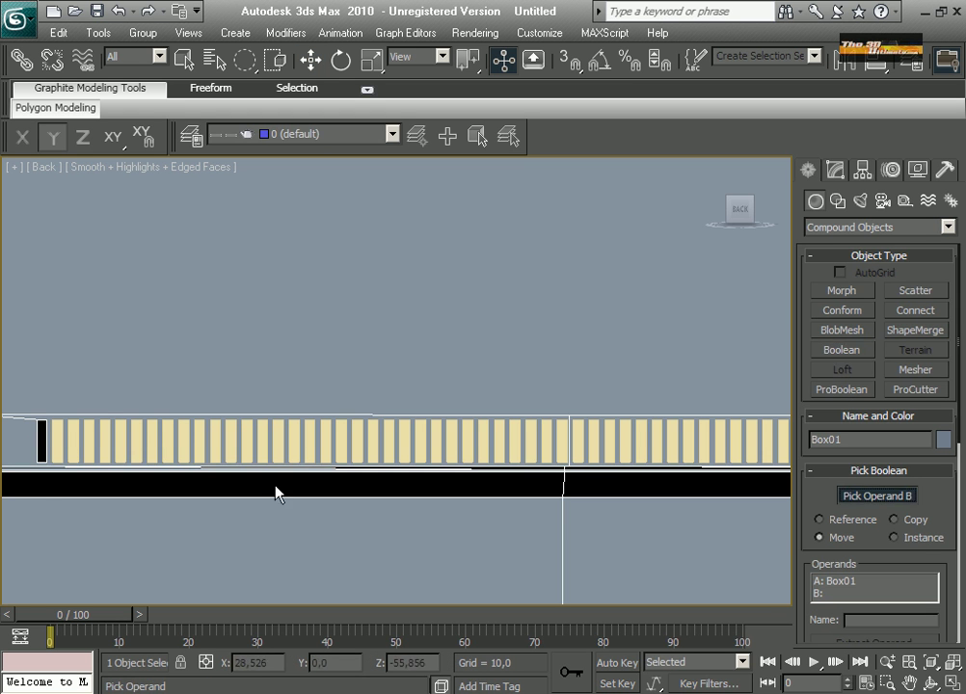
{"action": "left_click", "coordinate": [57, 441]}
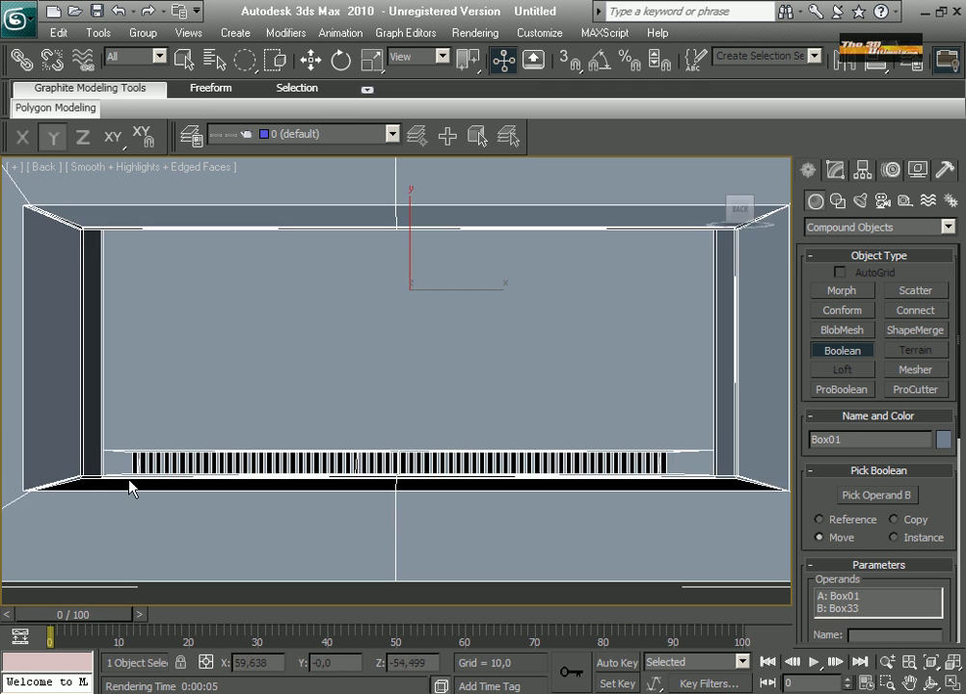
{"action": "scroll", "coordinate": [128, 479], "scroll_direction": "up", "scroll_amount": 5}
{"action": "middle_click_drag", "start_coordinate": [128, 479], "coordinate": [349, 391]}
{"action": "middle_click_drag", "start_coordinate": [582, 481], "coordinate": [19, 498]}
{"action": "scroll", "coordinate": [310, 489], "scroll_direction": "down", "scroll_amount": 5}
{"action": "middle_click_drag", "start_coordinate": [309, 490], "coordinate": [350, 564]}
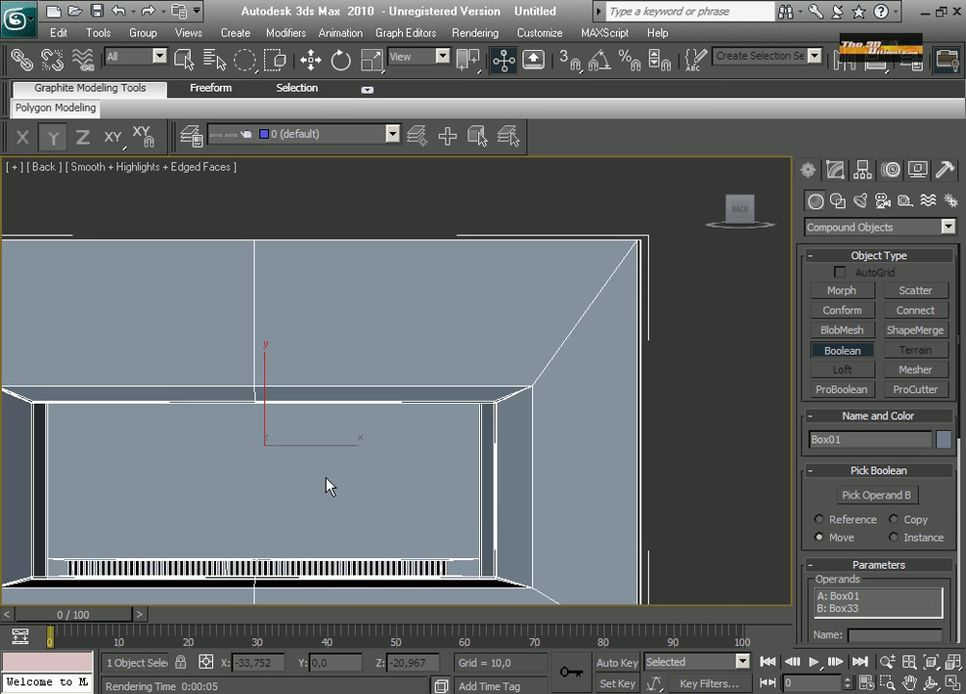
Create a 7-sided cylinder in the top view, about 33.74 in radius and 6.09 high, centred behind the panel.
{"action": "left_click", "coordinate": [951, 685]}
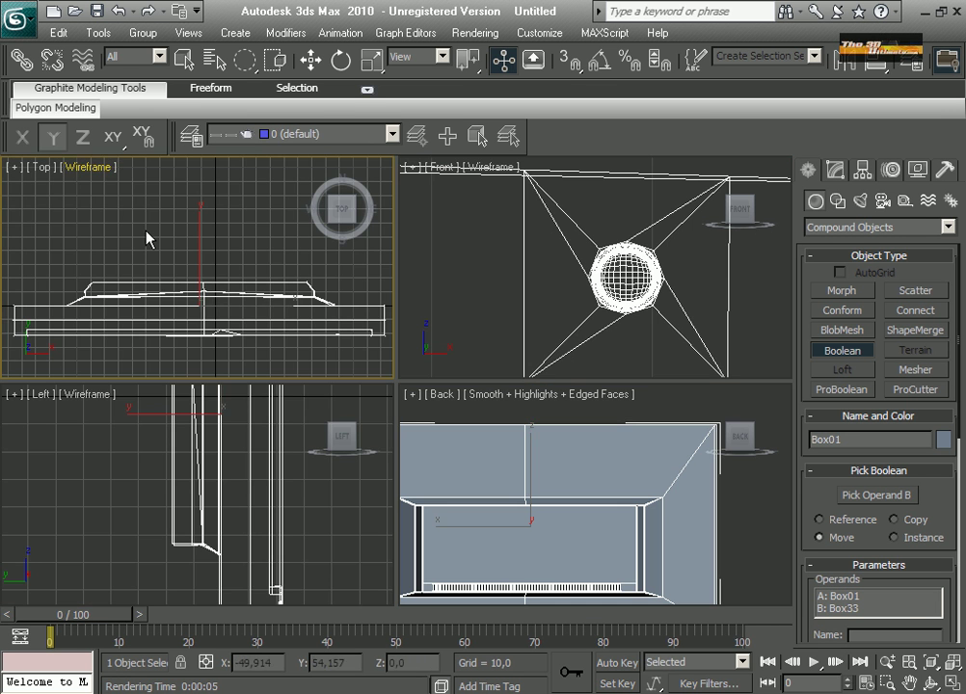
{"action": "key", "text": "alt+w"}
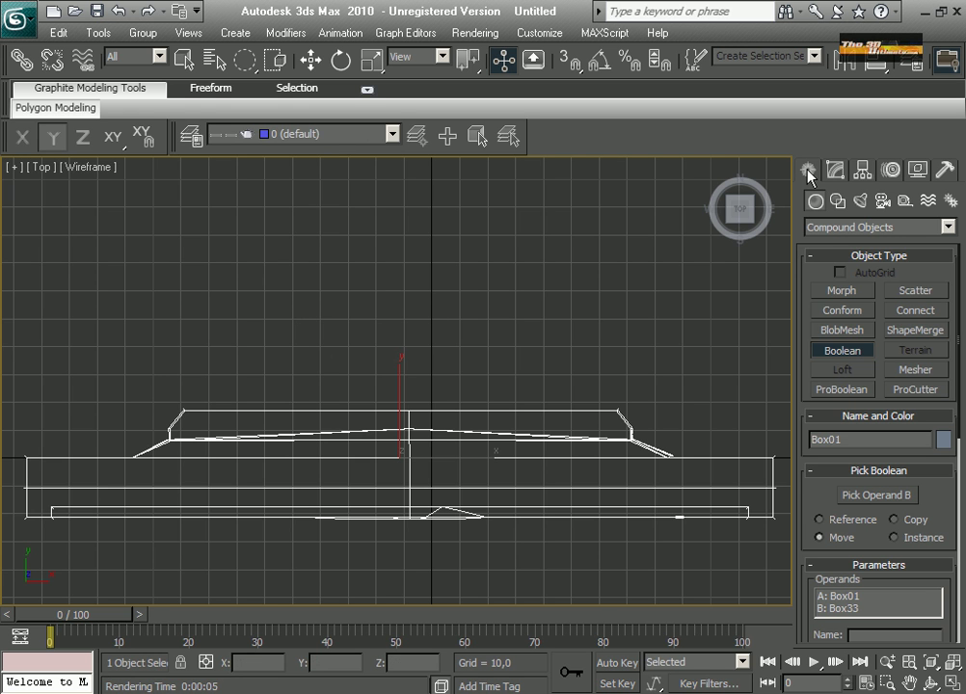
{"action": "left_click", "coordinate": [819, 228]}
{"action": "left_click", "coordinate": [816, 242]}
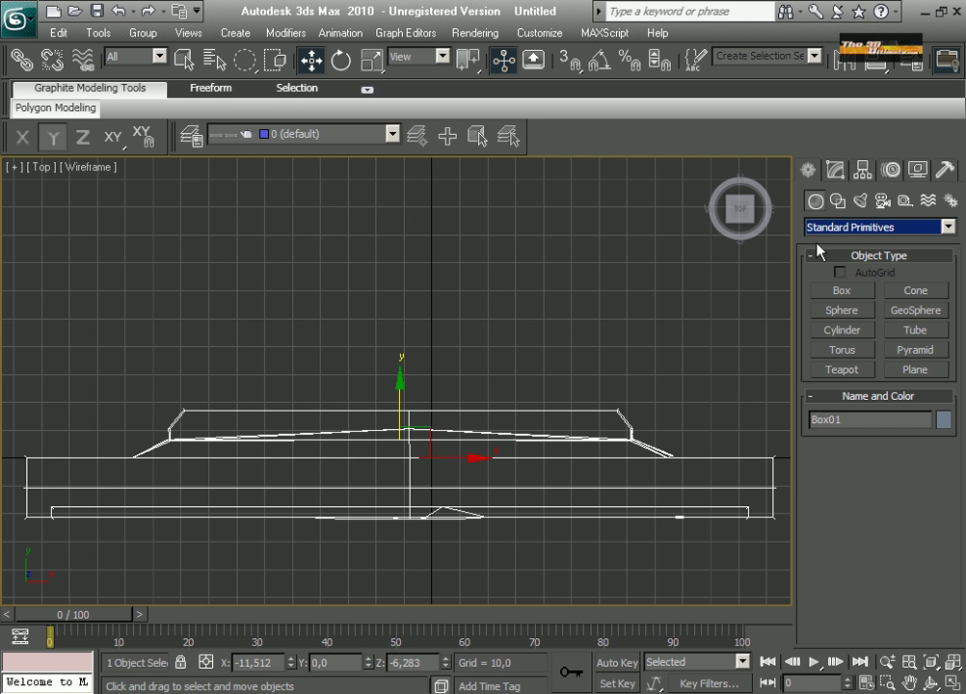
{"action": "left_click", "coordinate": [841, 330]}
{"action": "left_click_drag", "start_coordinate": [426, 350], "coordinate": [492, 414]}
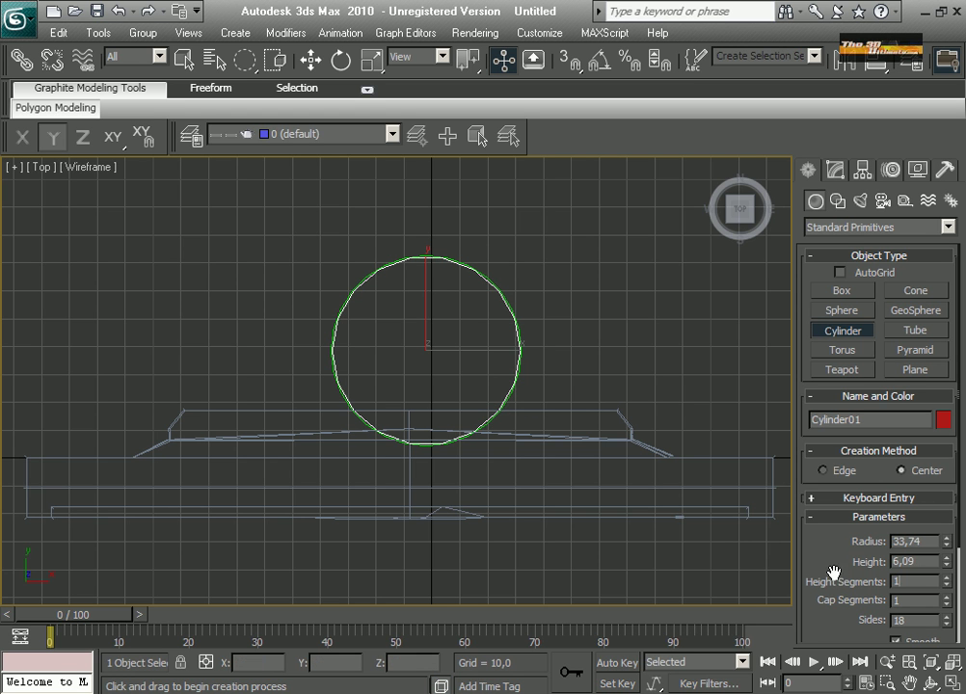
{"action": "left_click", "coordinate": [948, 623]}
{"action": "left_click_drag", "start_coordinate": [948, 623], "coordinate": [957, 14]}
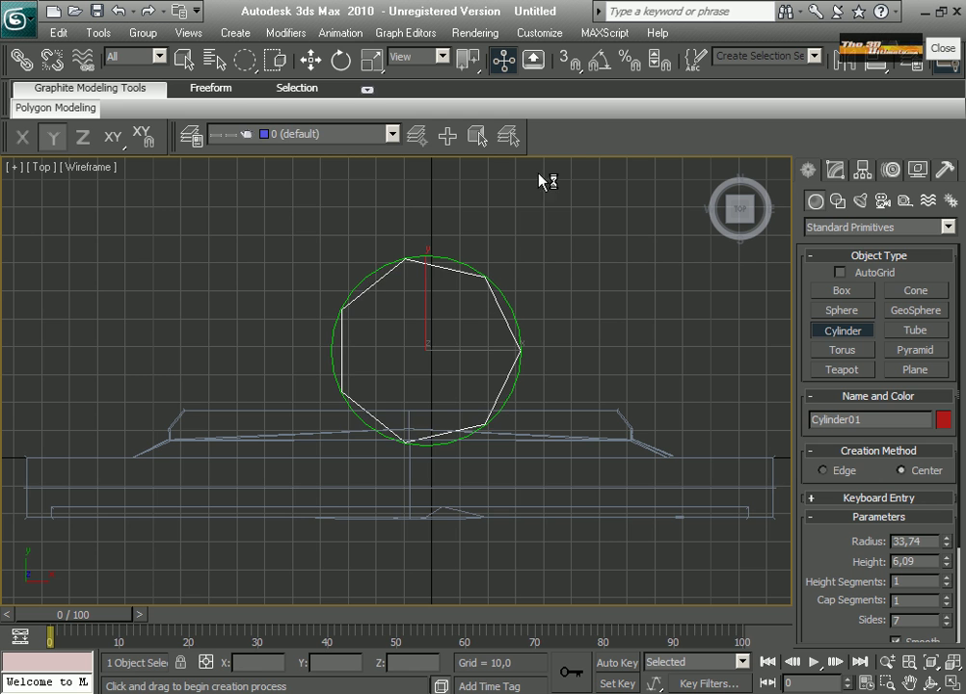
Apply an Edit Poly modifier to the cylinder and rotate it about -12.8 degrees around Z so one corner points straight away from the panel.
{"action": "left_click", "coordinate": [286, 32]}
{"action": "mouse_move", "coordinate": [303, 93]}
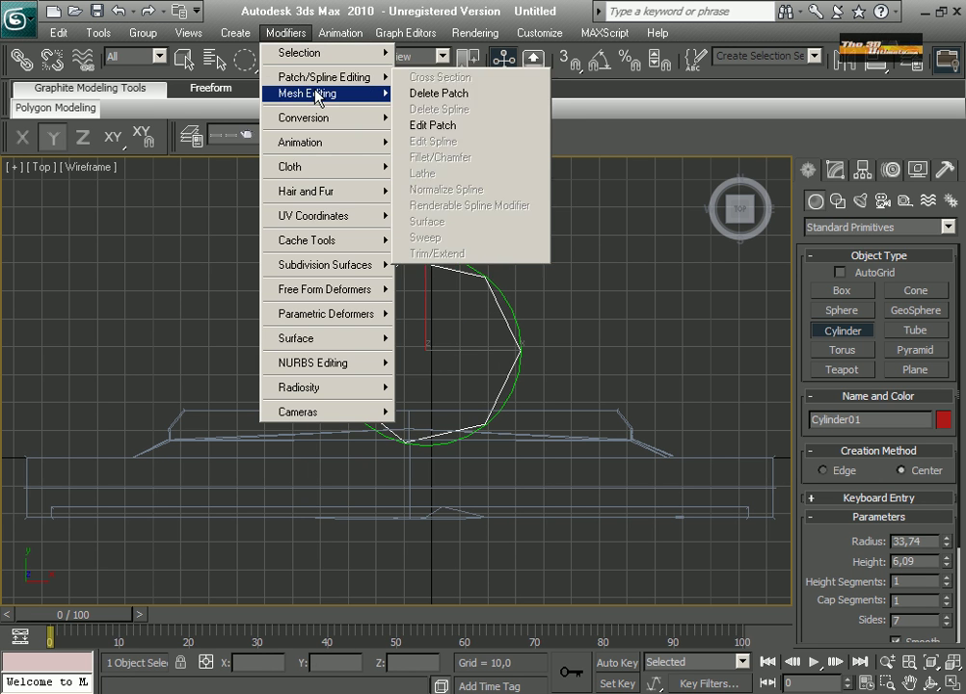
{"action": "left_click", "coordinate": [425, 159]}
{"action": "left_click", "coordinate": [340, 60]}
{"action": "left_click", "coordinate": [807, 170]}
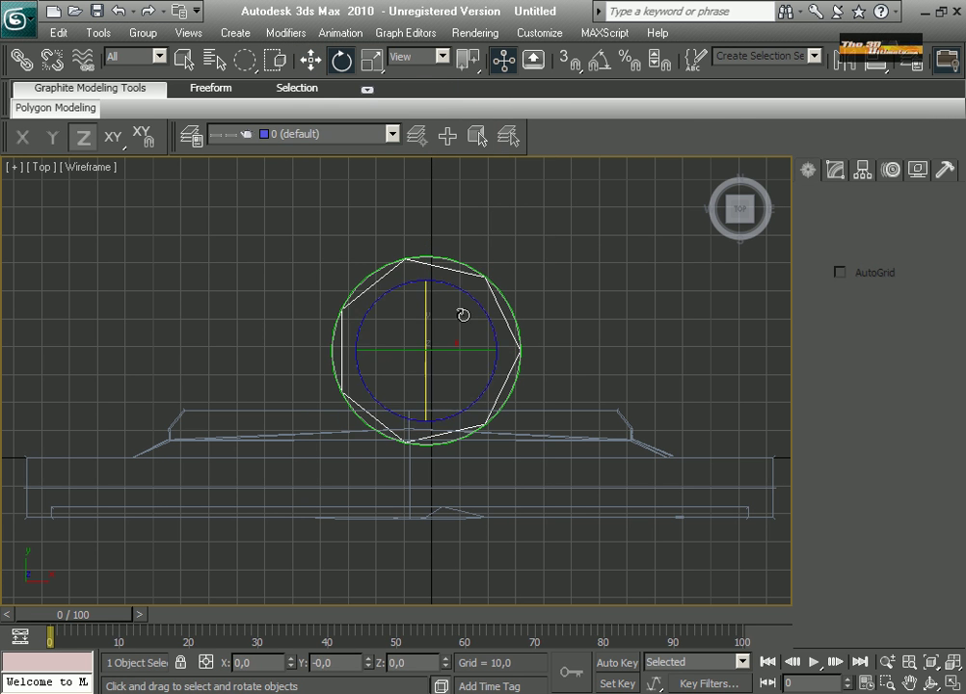
{"action": "left_click_drag", "start_coordinate": [472, 297], "coordinate": [481, 332]}
{"action": "left_click", "coordinate": [835, 170]}
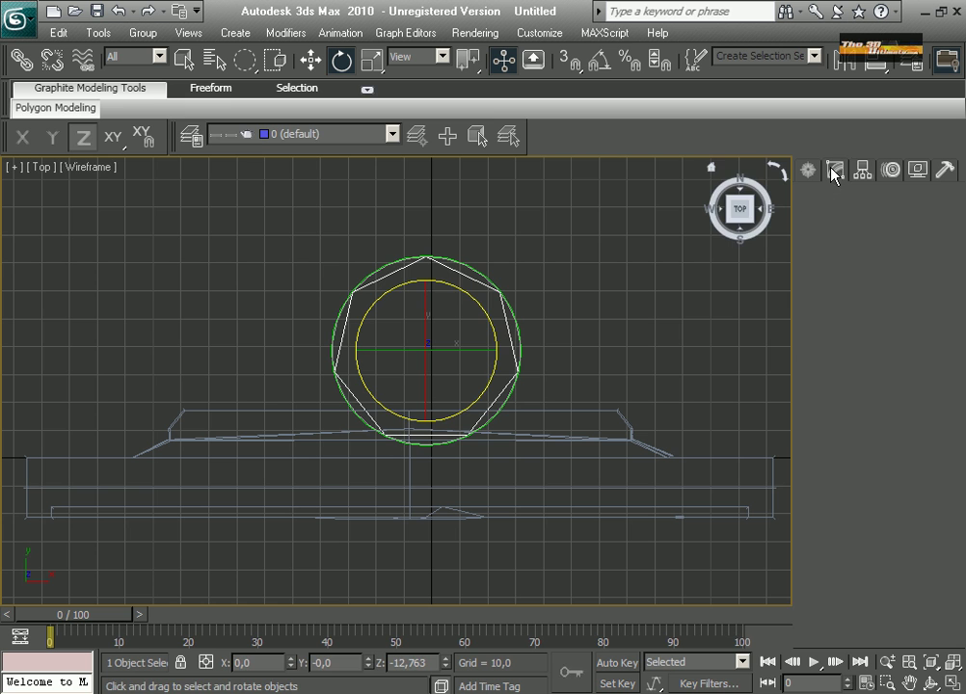
Select the vertices of the cylinder's two widest side corners, move them slightly away from the panel and scale them apart along X.
{"action": "key", "text": "1"}
{"action": "left_click_drag", "start_coordinate": [262, 337], "coordinate": [385, 321]}
{"action": "left_click_drag", "start_coordinate": [244, 60], "coordinate": [245, 90]}
{"action": "left_click", "coordinate": [264, 356]}
{"action": "left_click", "coordinate": [189, 65]}
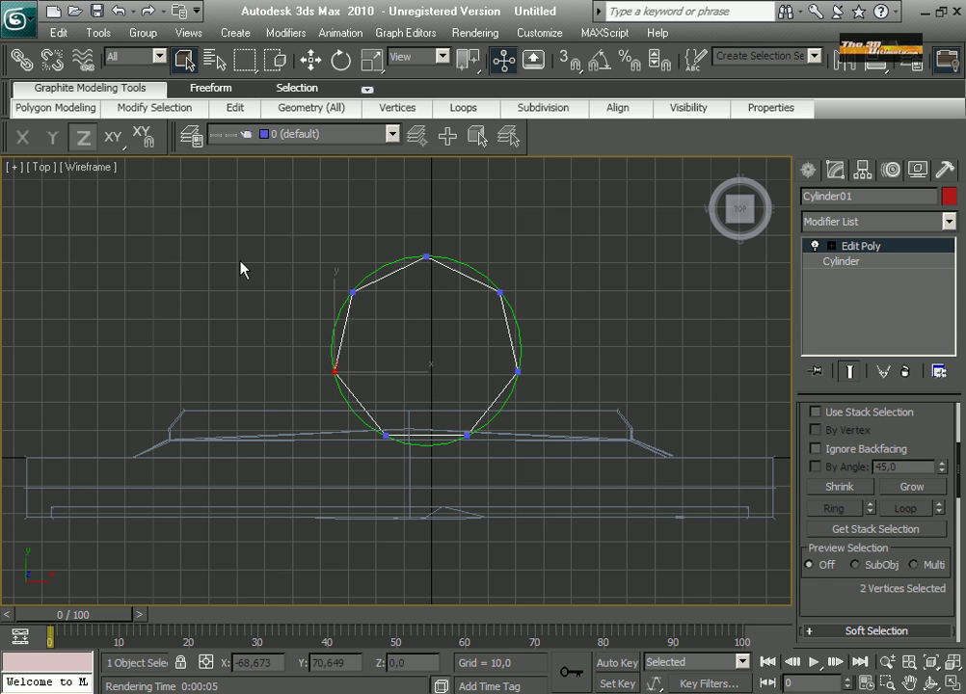
{"action": "left_click", "coordinate": [310, 61]}
{"action": "mouse_move", "coordinate": [427, 317]}
{"action": "left_mouse_down"}
{"action": "mouse_move", "coordinate": [427, 295]}
{"action": "mouse_move", "coordinate": [426, 304]}
{"action": "left_mouse_up"}
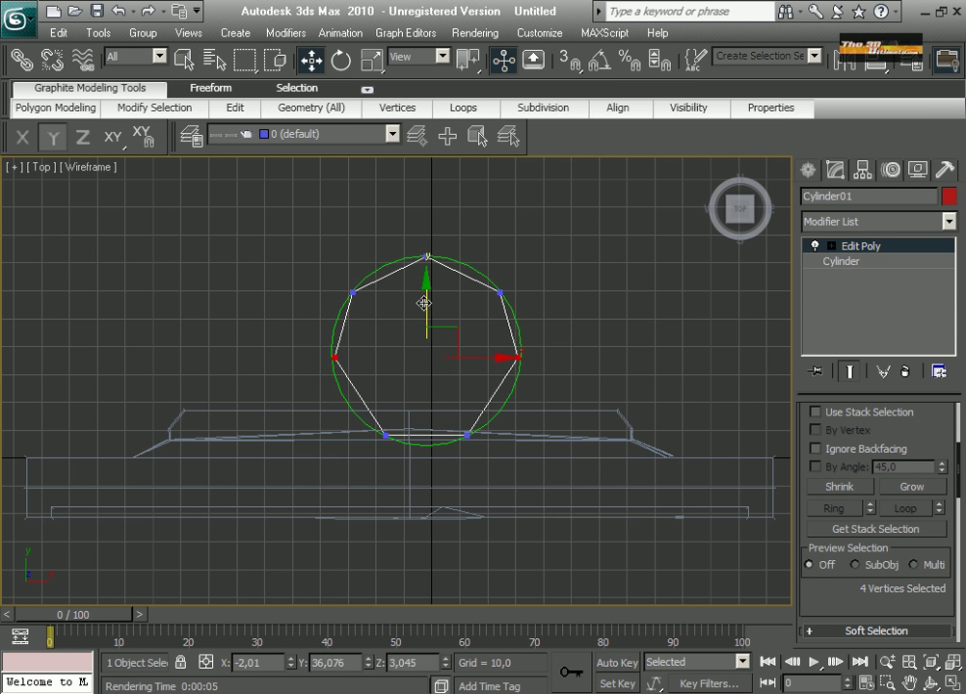
{"action": "left_click", "coordinate": [373, 61]}
{"action": "key", "text": "F5"}
{"action": "mouse_move", "coordinate": [504, 356]}
{"action": "left_mouse_down"}
{"action": "mouse_move", "coordinate": [527, 354]}
{"action": "mouse_move", "coordinate": [500, 357]}
{"action": "left_mouse_up"}
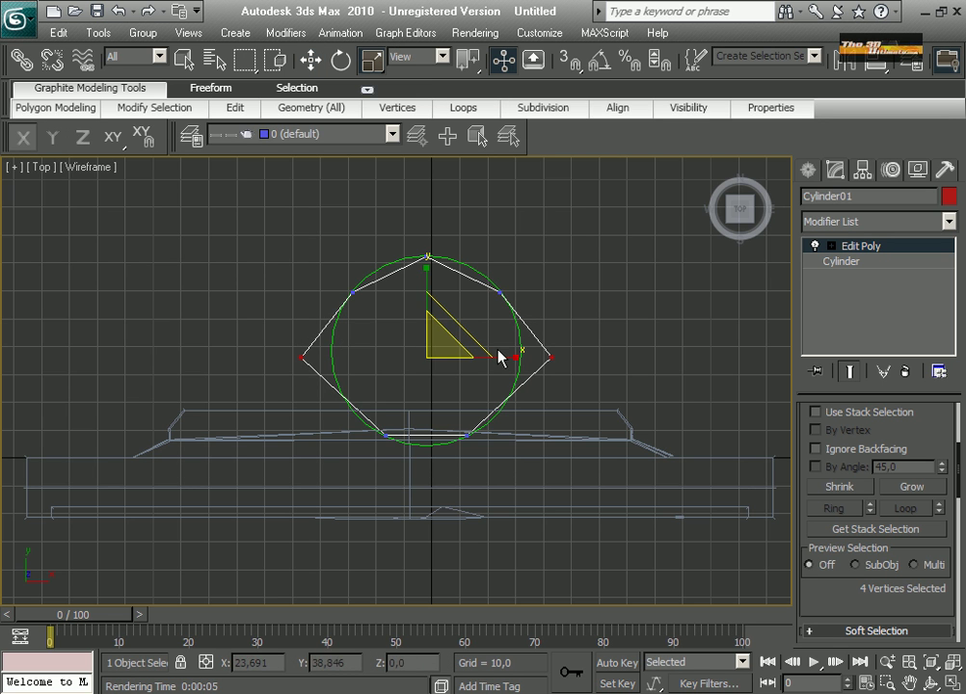
Select the cylinder's top polygon and bevel it inward several times to form a shallow slope rising toward the centre.
{"action": "left_click", "coordinate": [951, 682]}
{"action": "right_click", "coordinate": [301, 529]}
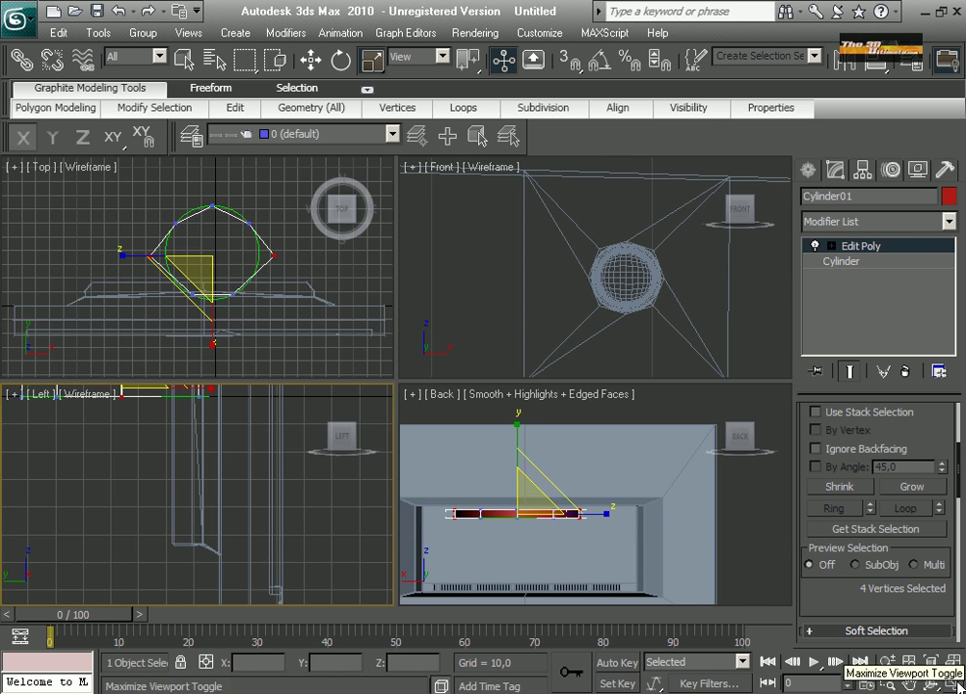
{"action": "left_click", "coordinate": [951, 682]}
{"action": "middle_click_drag", "start_coordinate": [426, 331], "coordinate": [525, 517]}
{"action": "scroll", "coordinate": [525, 517], "scroll_direction": "up", "scroll_amount": 2}
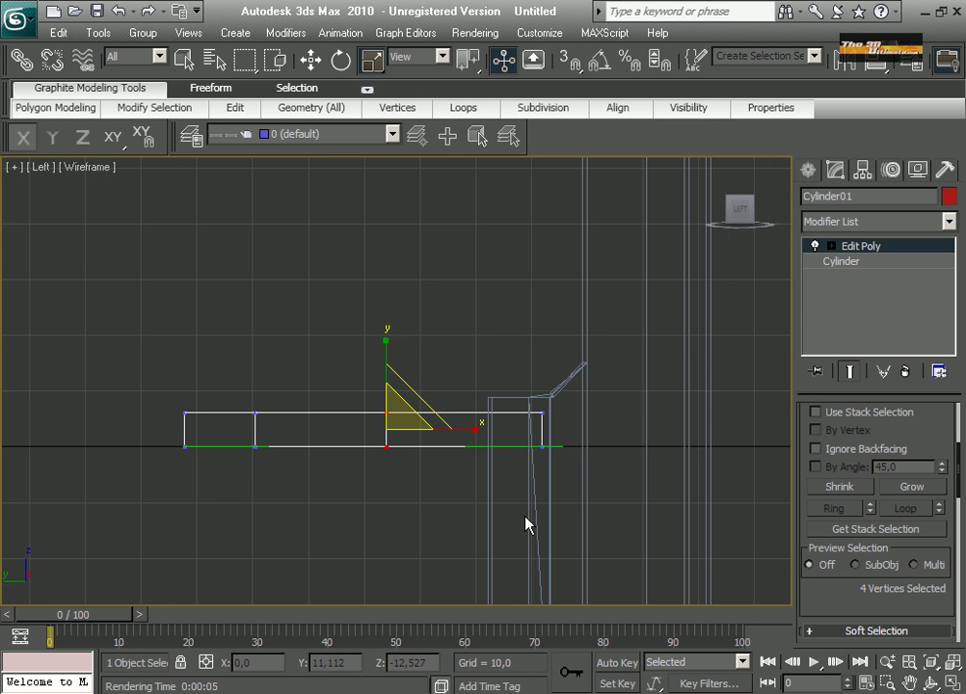
{"action": "key", "text": "4"}
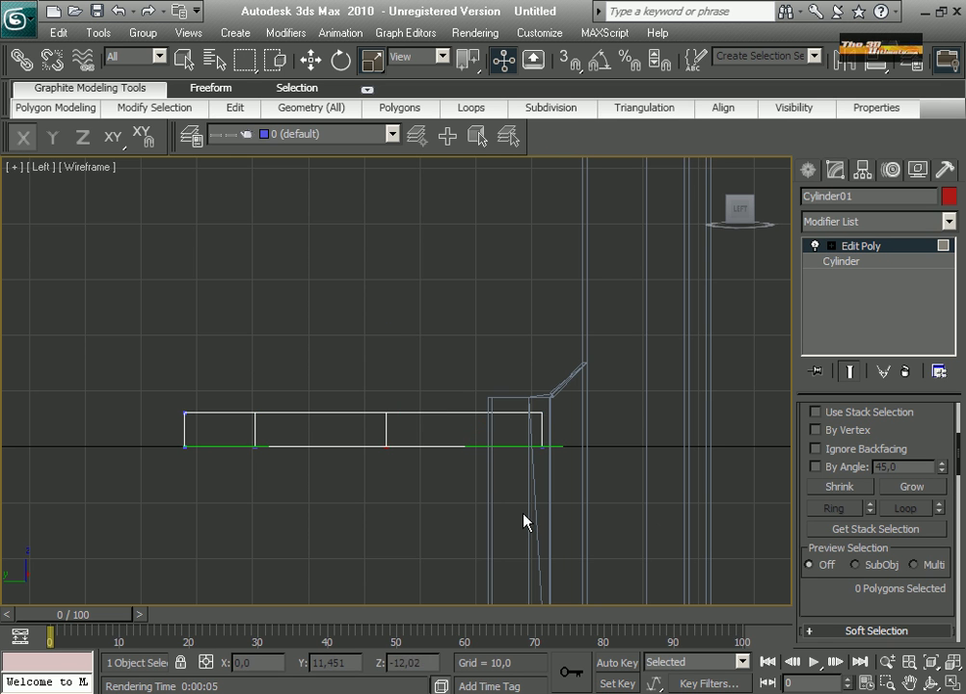
{"action": "left_click", "coordinate": [952, 665]}
{"action": "left_click", "coordinate": [952, 683]}
{"action": "left_click", "coordinate": [229, 256]}
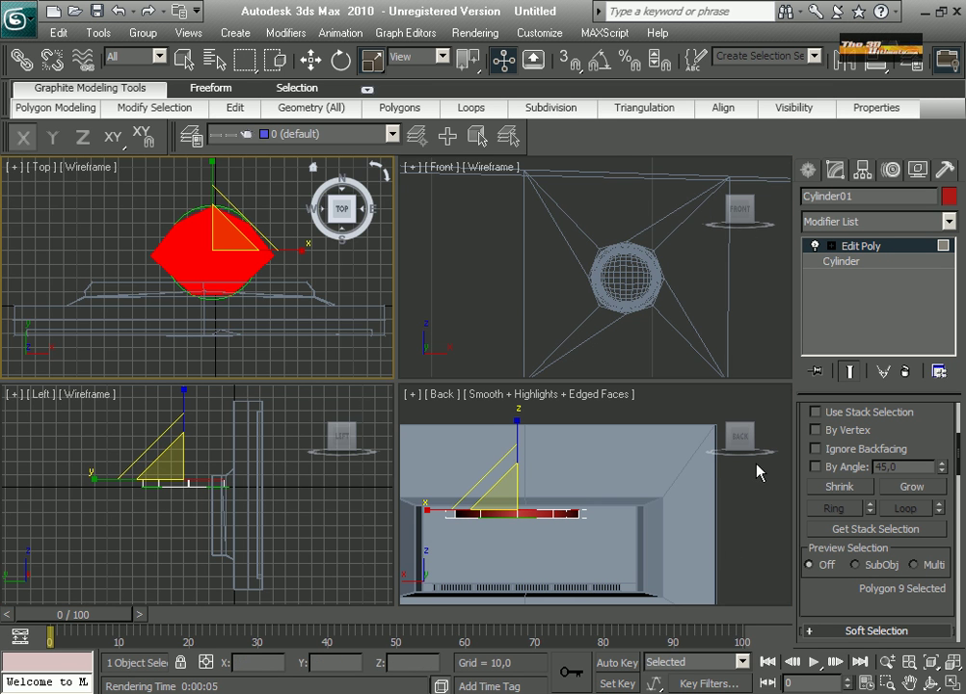
{"action": "left_click", "coordinate": [952, 683]}
{"action": "left_click", "coordinate": [952, 682]}
{"action": "right_click", "coordinate": [332, 528]}
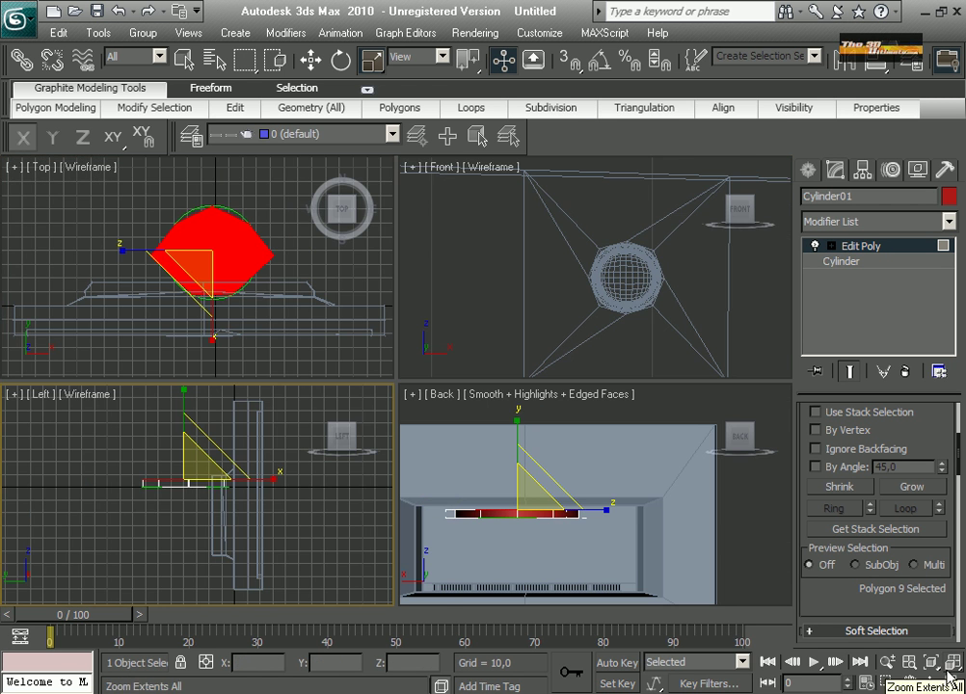
{"action": "left_click", "coordinate": [952, 682]}
{"action": "scroll", "coordinate": [554, 419], "scroll_direction": "up", "scroll_amount": 4}
{"action": "middle_click_drag", "start_coordinate": [499, 318], "coordinate": [519, 511]}
{"action": "scroll", "coordinate": [519, 511], "scroll_direction": "up", "scroll_amount": 2}
{"action": "middle_click_drag", "start_coordinate": [405, 512], "coordinate": [479, 345]}
{"action": "right_click", "coordinate": [436, 445]}
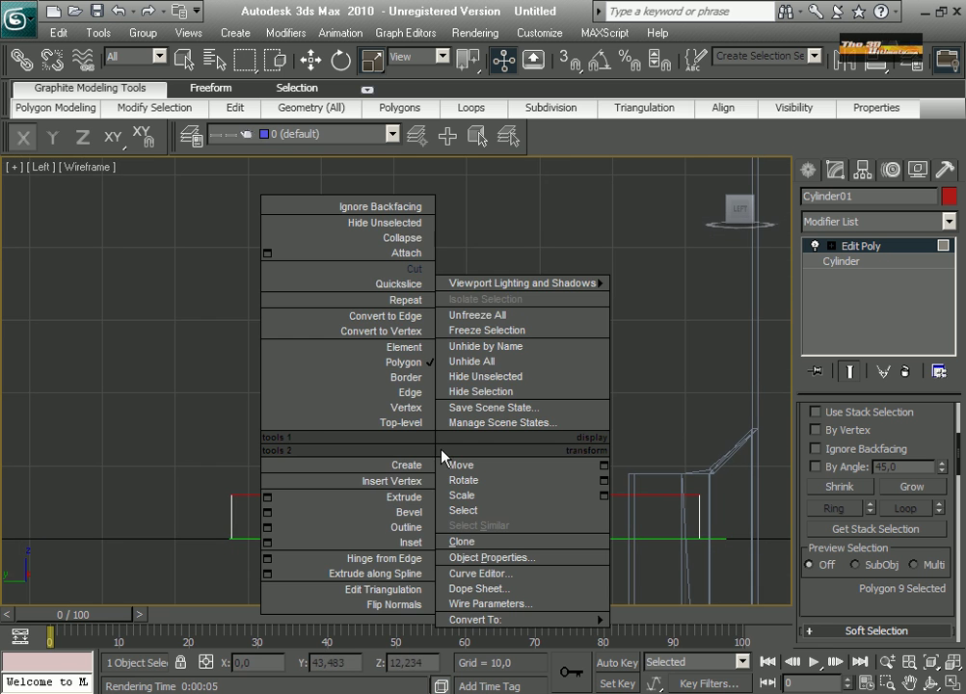
{"action": "left_click", "coordinate": [413, 510]}
{"action": "left_click_drag", "start_coordinate": [424, 493], "coordinate": [452, 473]}
{"action": "left_click", "coordinate": [451, 584]}
{"action": "left_click", "coordinate": [452, 562]}
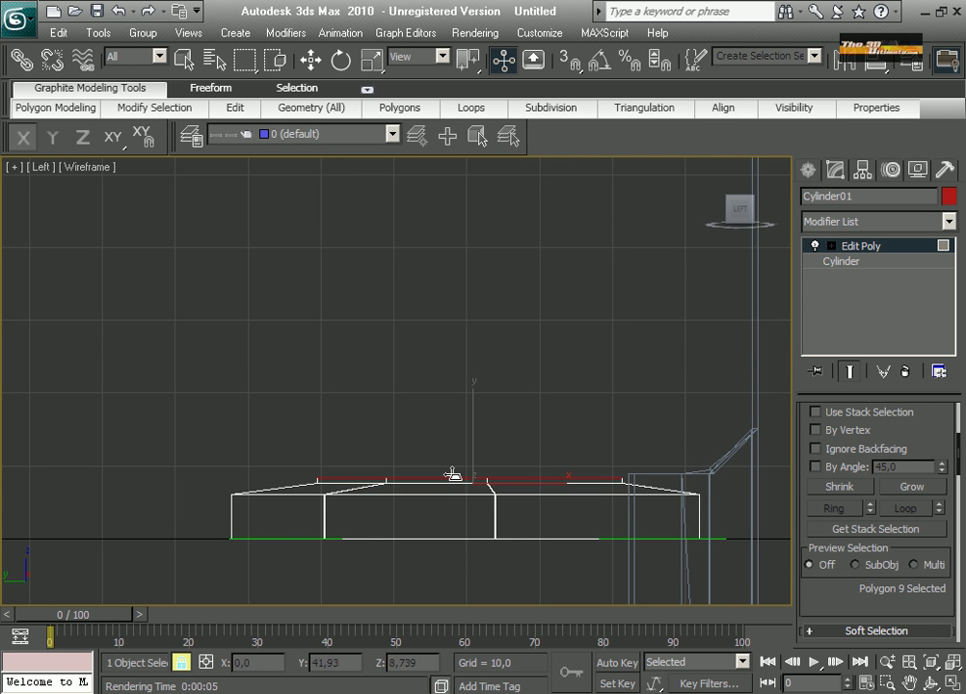
{"action": "left_click", "coordinate": [453, 535]}
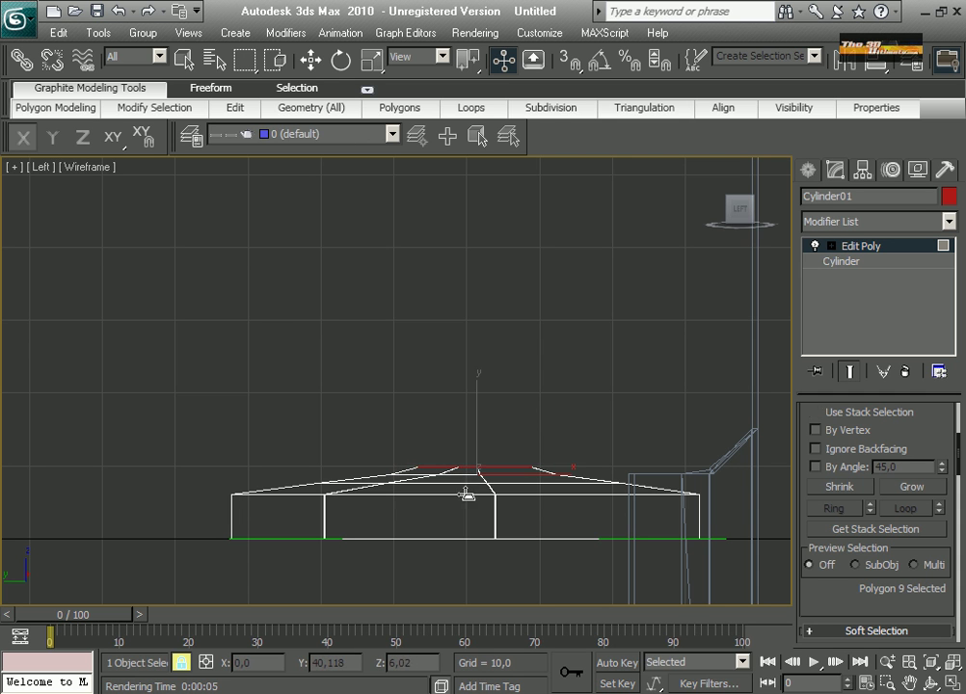
Extrude the small top polygon upward in three sections, scaling each one down to form a tapering neck.
{"action": "right_click", "coordinate": [470, 463]}
{"action": "left_click", "coordinate": [445, 558]}
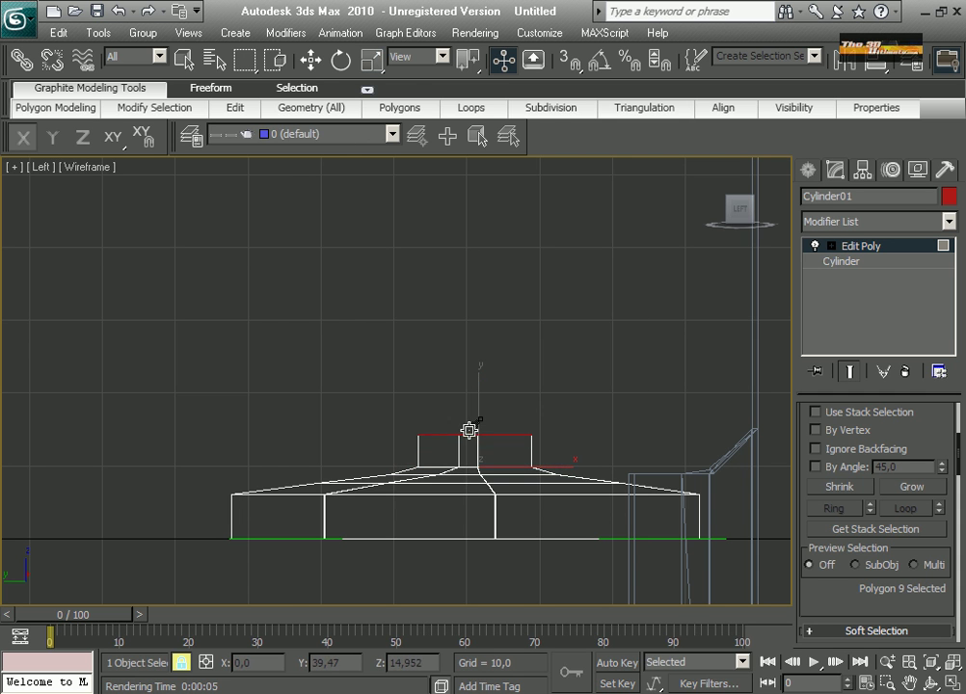
{"action": "left_click", "coordinate": [363, 63]}
{"action": "left_click_drag", "start_coordinate": [494, 412], "coordinate": [490, 324]}
{"action": "right_click", "coordinate": [480, 441]}
{"action": "left_click", "coordinate": [467, 487]}
{"action": "left_click", "coordinate": [371, 61]}
{"action": "right_click", "coordinate": [492, 392]}
{"action": "left_click", "coordinate": [478, 439]}
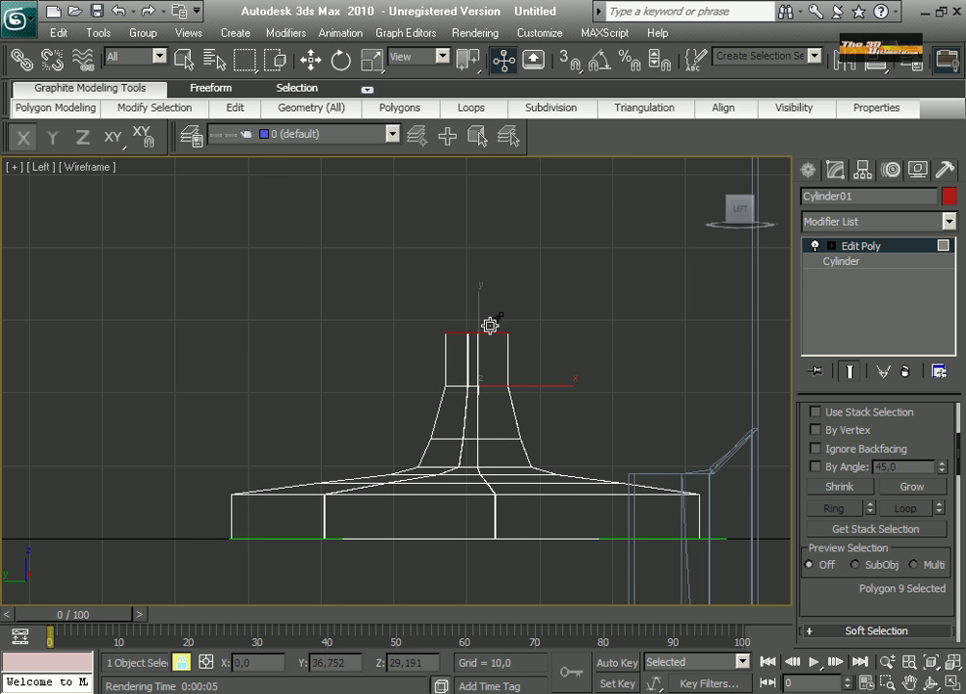
{"action": "left_click", "coordinate": [372, 60]}
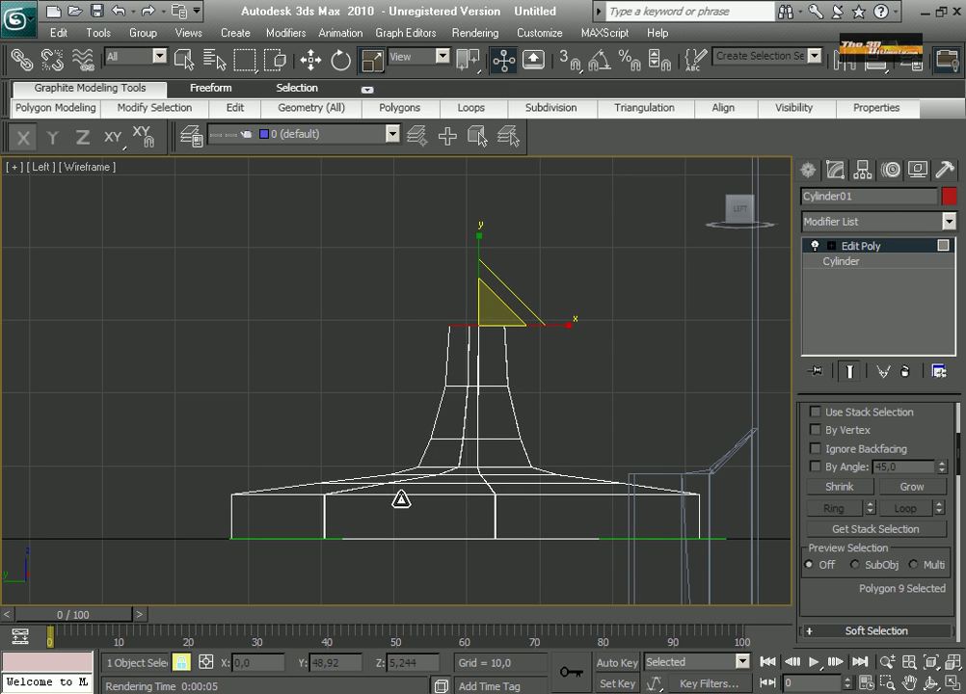
Select the edge loop around the base's upper rim and chamfer it.
{"action": "key", "text": "2"}
{"action": "key", "text": "space"}
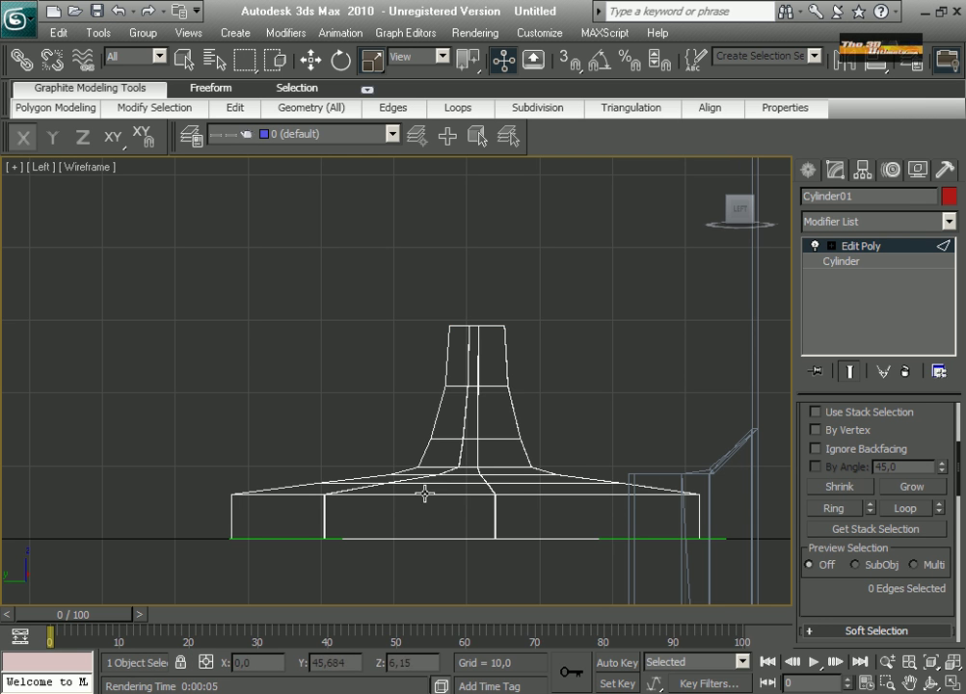
{"action": "left_click", "coordinate": [425, 493]}
{"action": "left_click", "coordinate": [917, 512]}
{"action": "right_click", "coordinate": [556, 496]}
{"action": "left_click", "coordinate": [532, 605]}
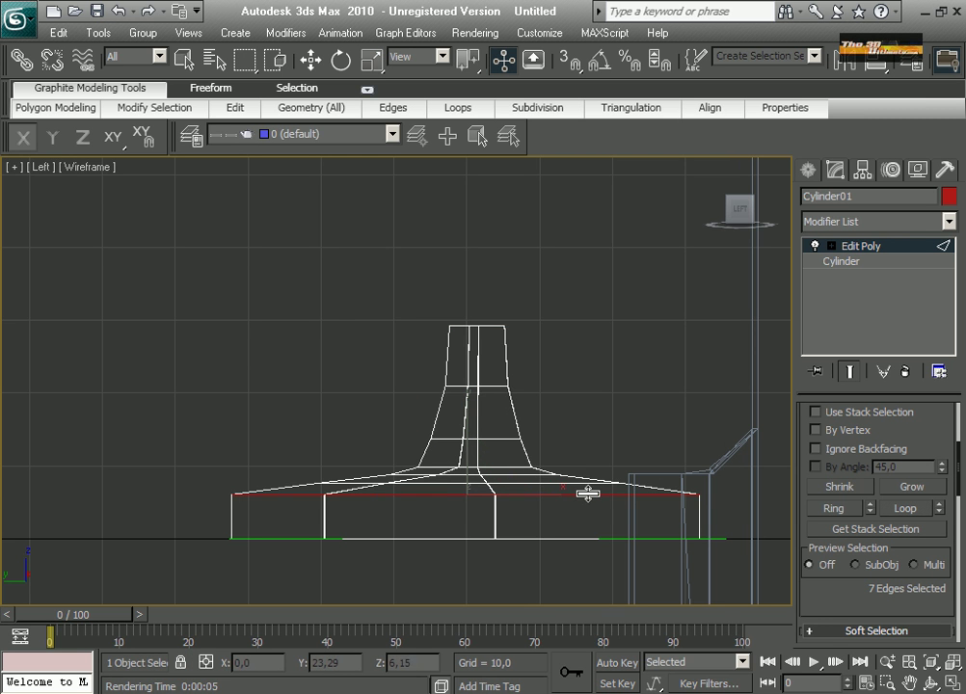
{"action": "left_click_drag", "start_coordinate": [585, 495], "coordinate": [588, 483]}
Try applying MSmooth to the stand's entire element.
{"action": "left_click", "coordinate": [384, 538]}
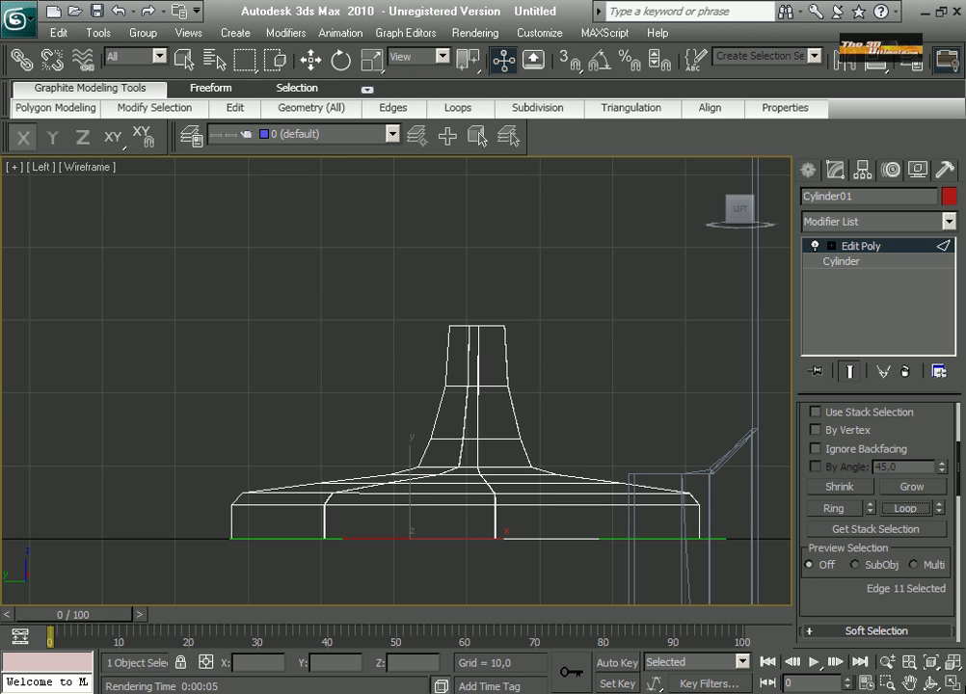
{"action": "left_click", "coordinate": [952, 683]}
{"action": "right_click", "coordinate": [272, 330]}
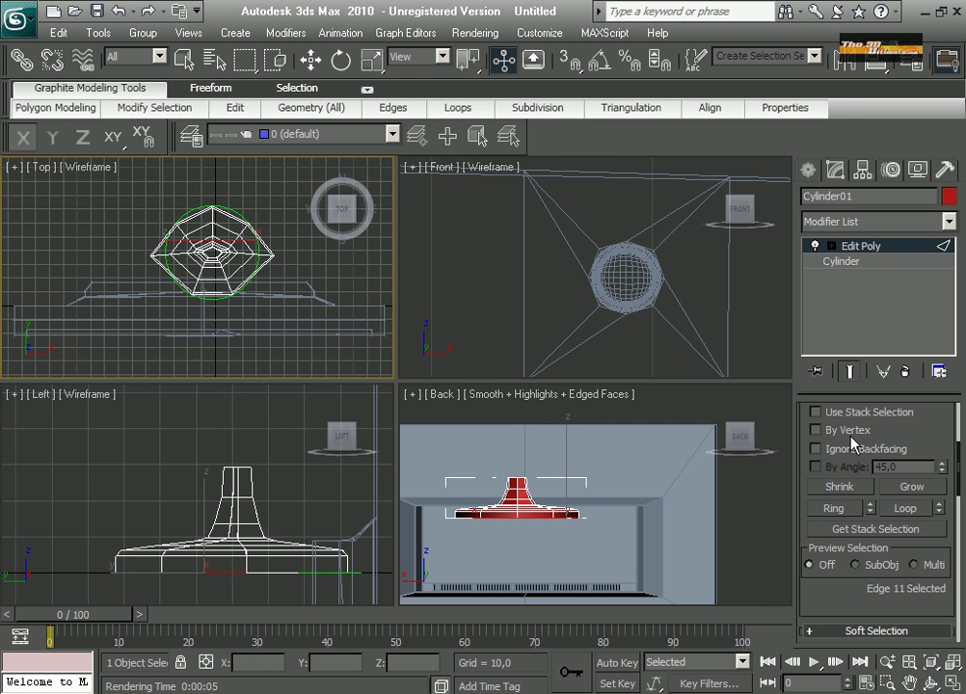
{"action": "key", "text": "5"}
{"action": "left_click", "coordinate": [207, 254]}
{"action": "key", "text": "r"}
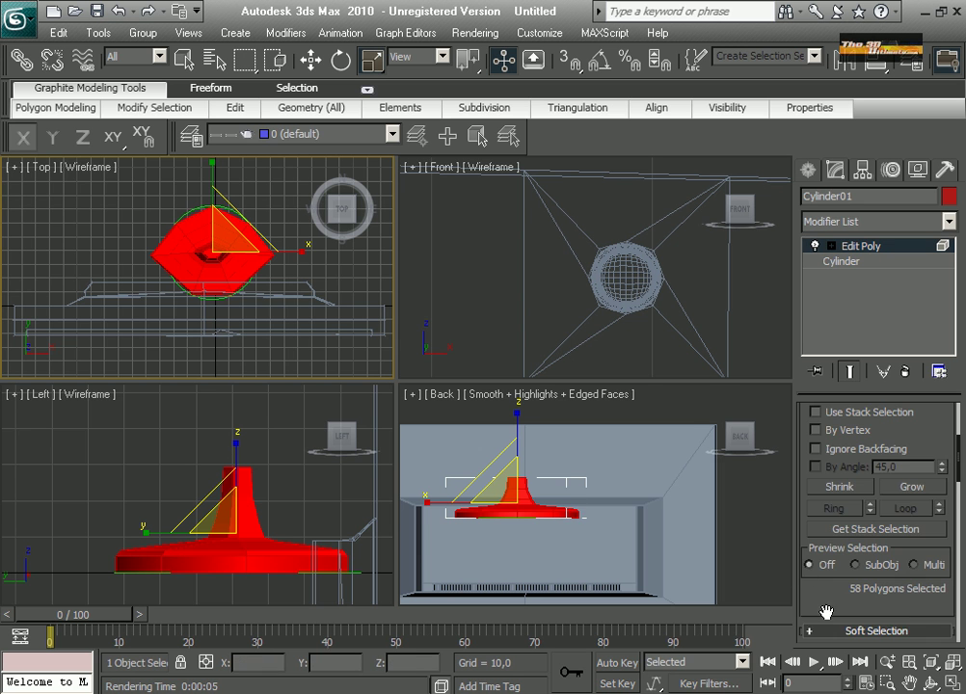
{"action": "scroll", "coordinate": [826, 612], "scroll_direction": "down", "scroll_amount": 12}
{"action": "left_click", "coordinate": [835, 605]}
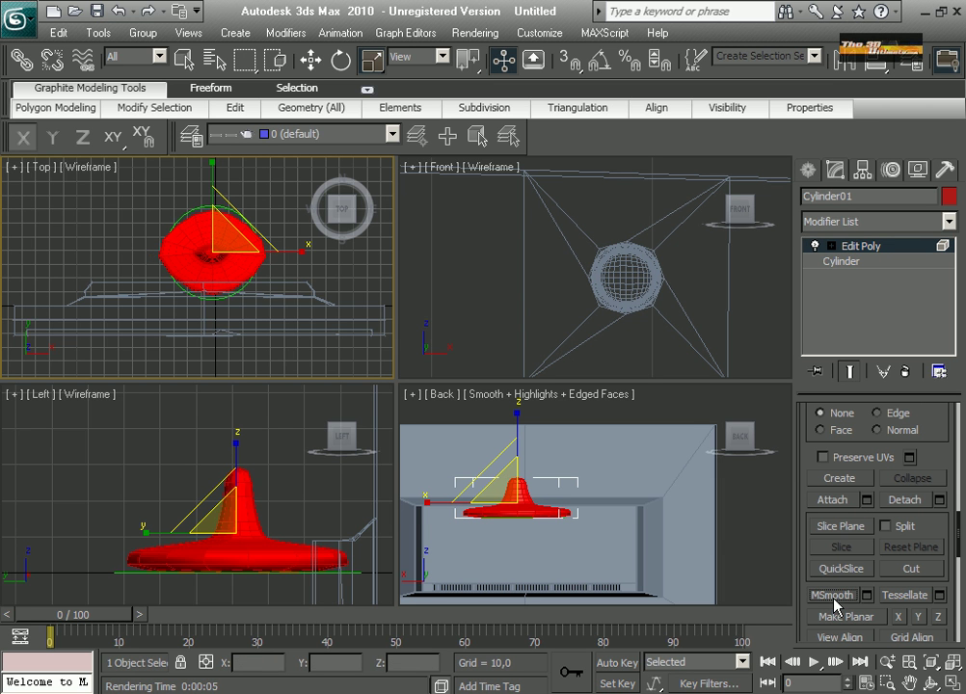
{"action": "key", "text": "ctrl+z"}
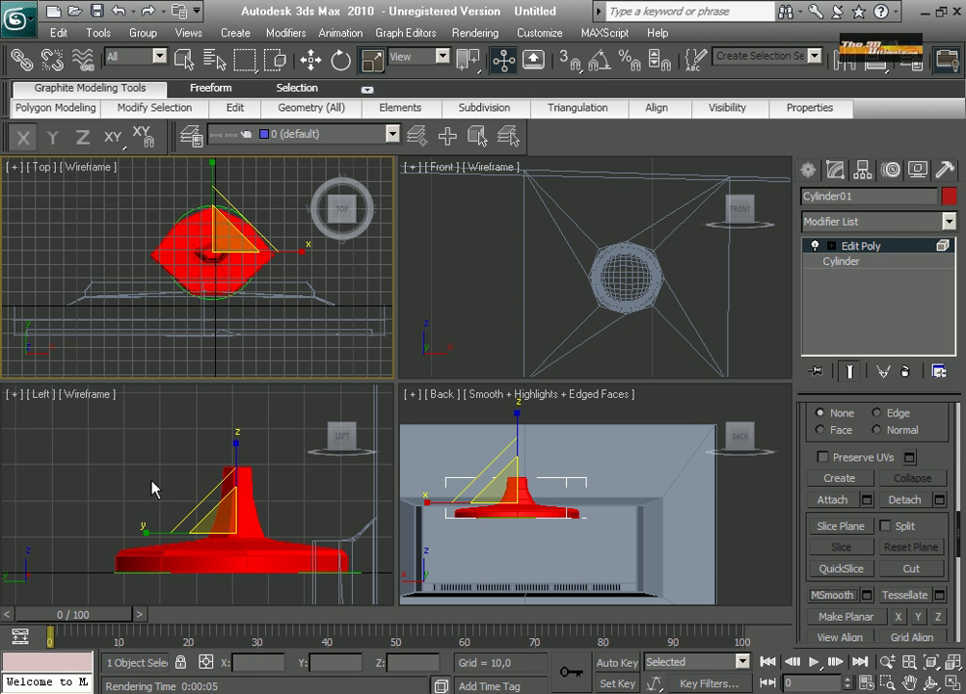
Select only the stand's polygons above the base's vertical sides and smooth them with MSmooth.
{"action": "right_click", "coordinate": [152, 488]}
{"action": "key", "text": "alt+w"}
{"action": "middle_click_drag", "start_coordinate": [566, 442], "coordinate": [457, 440]}
{"action": "mouse_move", "coordinate": [102, 329]}
{"action": "left_mouse_down"}
{"action": "mouse_move", "coordinate": [521, 526]}
{"action": "mouse_move", "coordinate": [621, 500]}
{"action": "left_mouse_up"}
{"action": "left_click", "coordinate": [225, 391]}
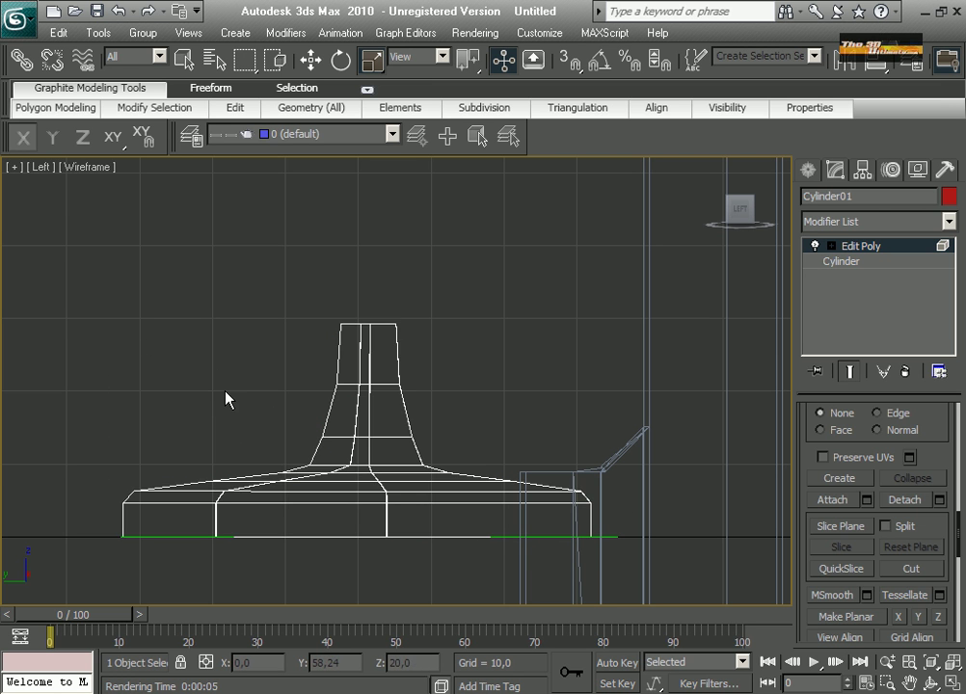
{"action": "key", "text": "4"}
{"action": "left_click_drag", "start_coordinate": [98, 307], "coordinate": [607, 505]}
{"action": "scroll", "coordinate": [833, 588], "scroll_direction": "down", "scroll_amount": 10}
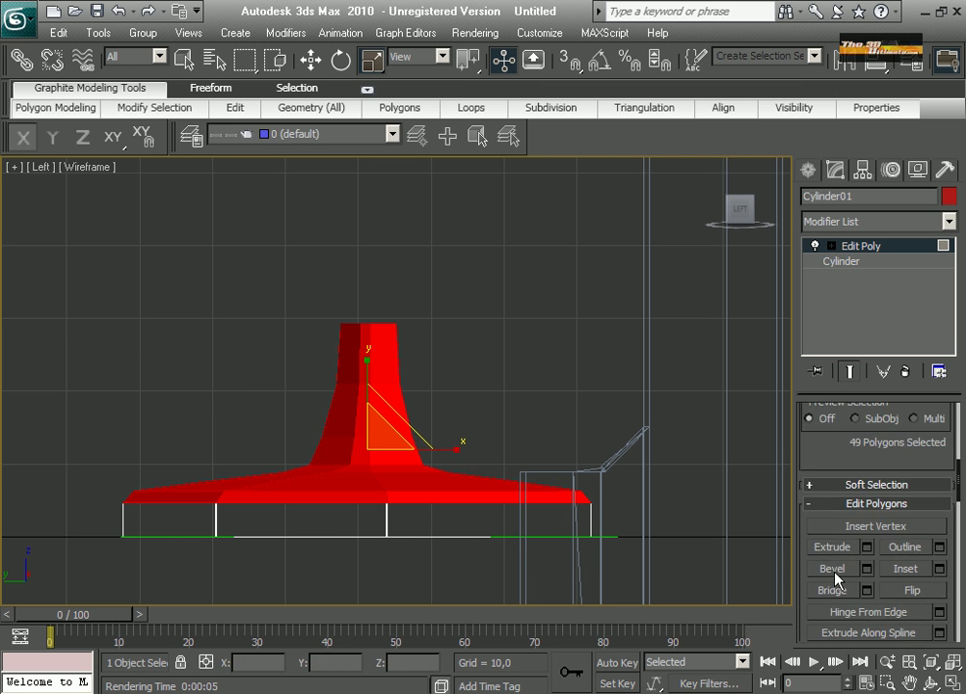
{"action": "left_click", "coordinate": [835, 599]}
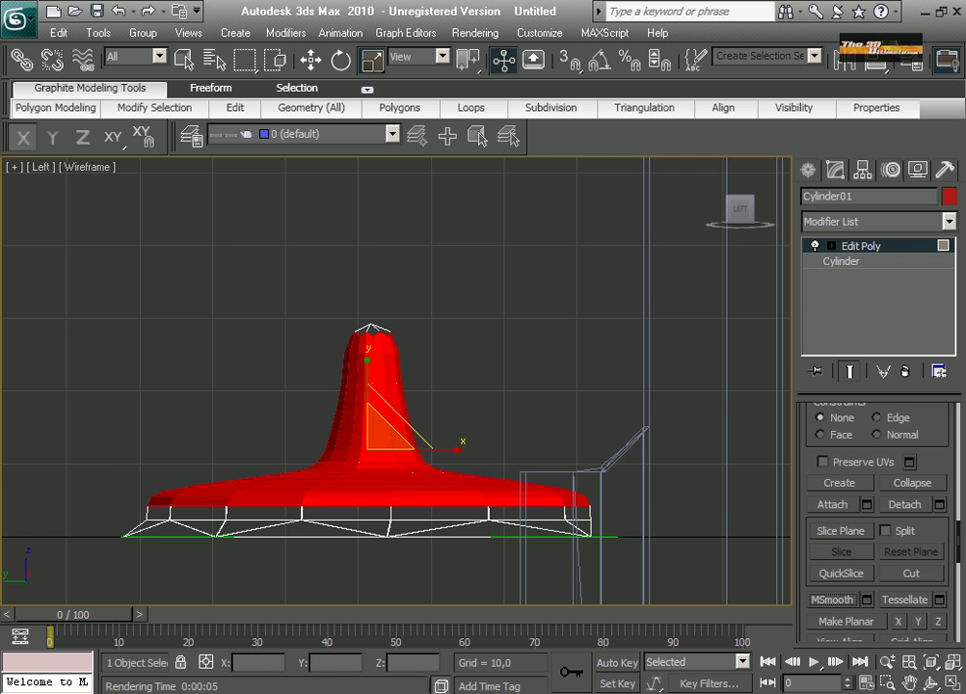
Leave polygon editing and move the whole stand down along Z to about -156.8.
{"action": "left_click", "coordinate": [952, 684]}
{"action": "right_click", "coordinate": [672, 583]}
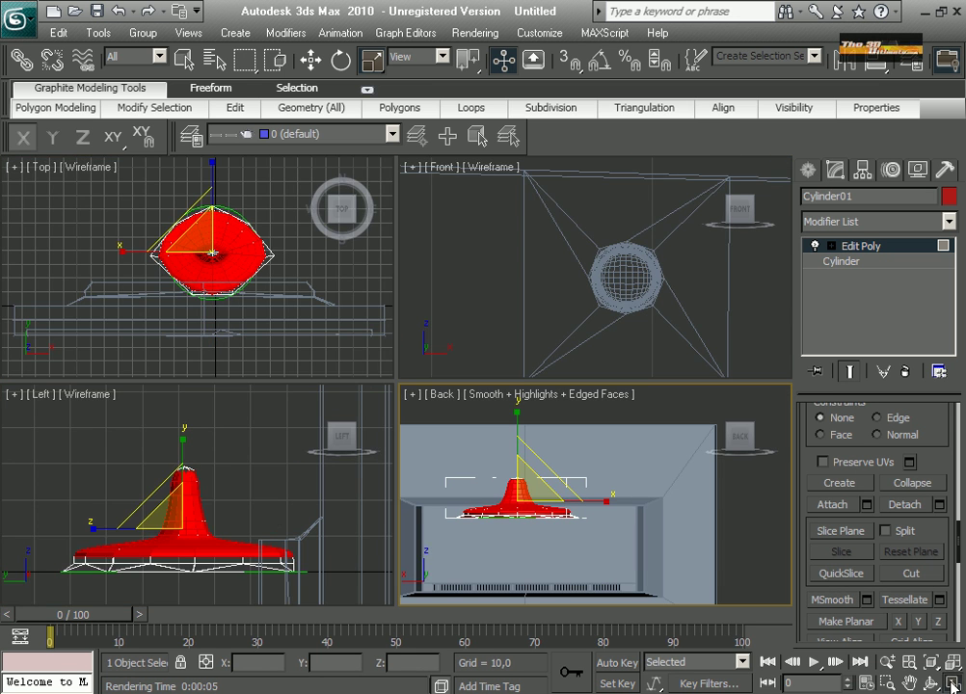
{"action": "left_click", "coordinate": [952, 684]}
{"action": "left_click", "coordinate": [713, 168]}
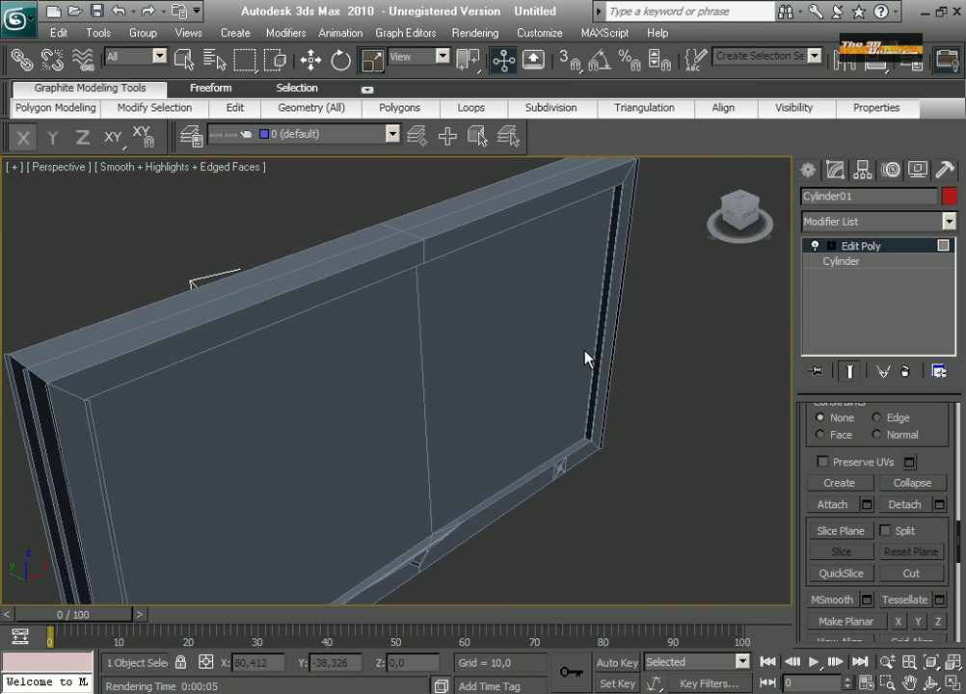
{"action": "scroll", "coordinate": [586, 357], "scroll_direction": "down", "scroll_amount": 5}
{"action": "left_click", "coordinate": [808, 170]}
{"action": "left_click", "coordinate": [311, 61]}
{"action": "left_click_drag", "start_coordinate": [406, 322], "coordinate": [406, 469]}
{"action": "left_click", "coordinate": [953, 683]}
{"action": "right_click", "coordinate": [241, 299]}
{"action": "left_click", "coordinate": [952, 683]}
{"action": "scroll", "coordinate": [394, 351], "scroll_direction": "up", "scroll_amount": 3}
{"action": "middle_click_drag", "start_coordinate": [394, 351], "coordinate": [377, 486]}
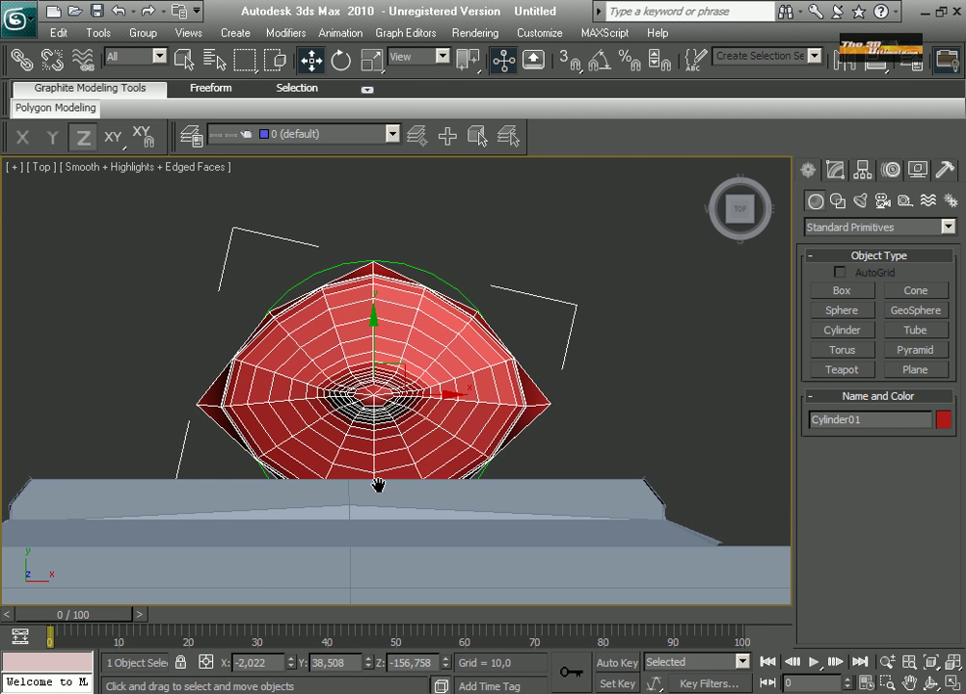
Select the stand and change its object color from red to the monitor's grey-blue.
{"action": "left_click_drag", "start_coordinate": [148, 244], "coordinate": [636, 582]}
{"action": "left_click", "coordinate": [489, 394]}
{"action": "left_click", "coordinate": [835, 174]}
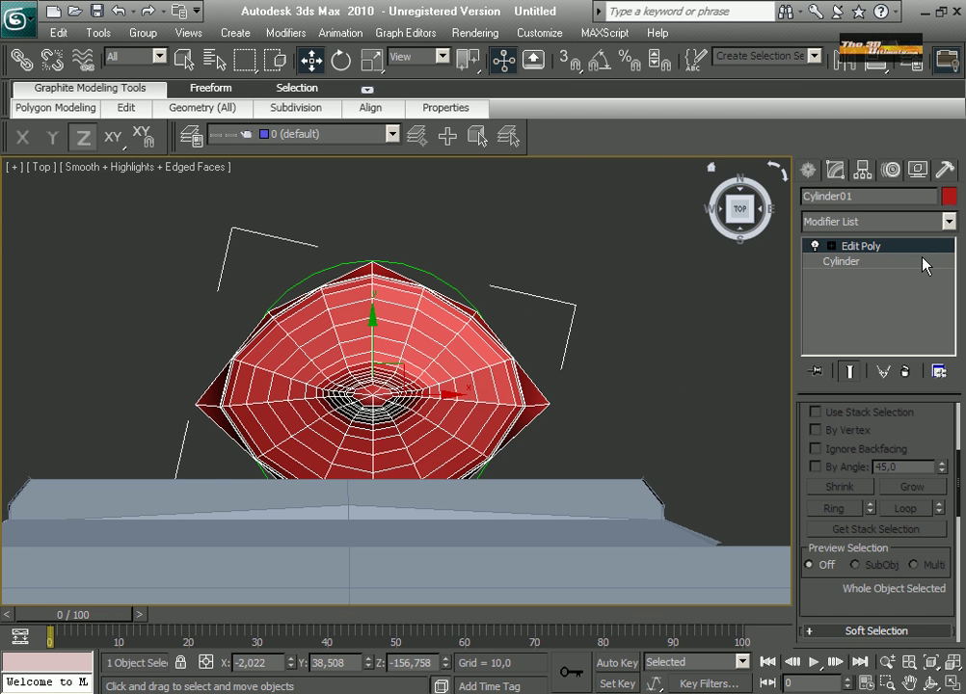
{"action": "left_click", "coordinate": [949, 195]}
{"action": "left_click", "coordinate": [567, 462]}
Select the two outermost side vertices of the stand's base and scale them inward along X.
{"action": "key", "text": "1"}
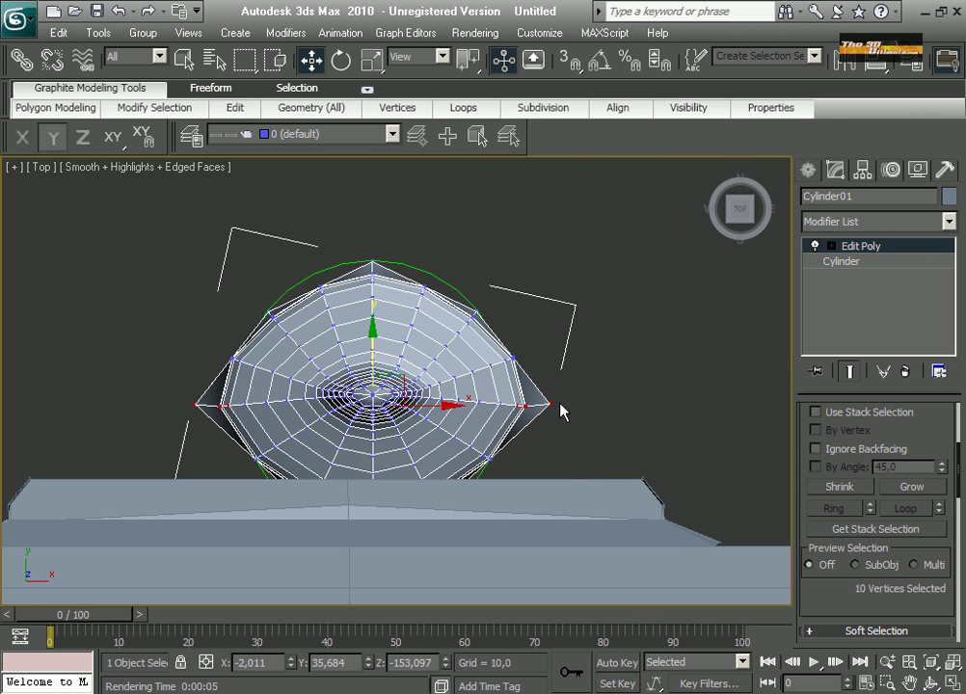
{"action": "left_click_drag", "start_coordinate": [576, 390], "coordinate": [538, 422]}
{"action": "left_click_drag", "start_coordinate": [179, 374], "coordinate": [206, 443], "text": "ctrl"}
{"action": "left_click", "coordinate": [372, 63]}
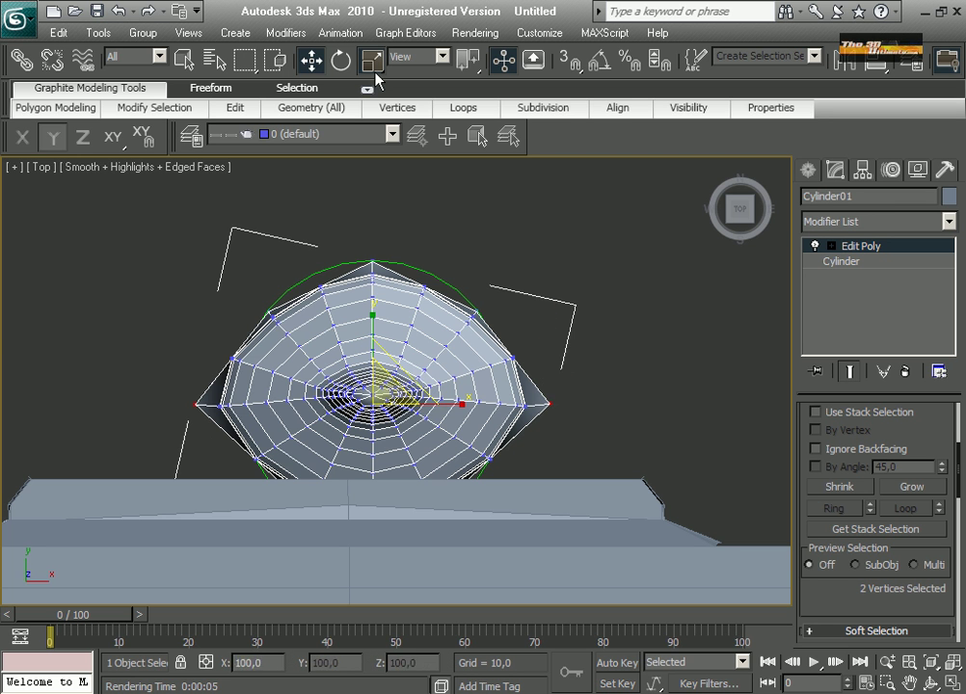
{"action": "left_click_drag", "start_coordinate": [445, 401], "coordinate": [425, 401]}
{"action": "left_click", "coordinate": [588, 393]}
Select all of the stand's polygons and smooth them with MSmooth.
{"action": "left_click_drag", "start_coordinate": [188, 241], "coordinate": [629, 643]}
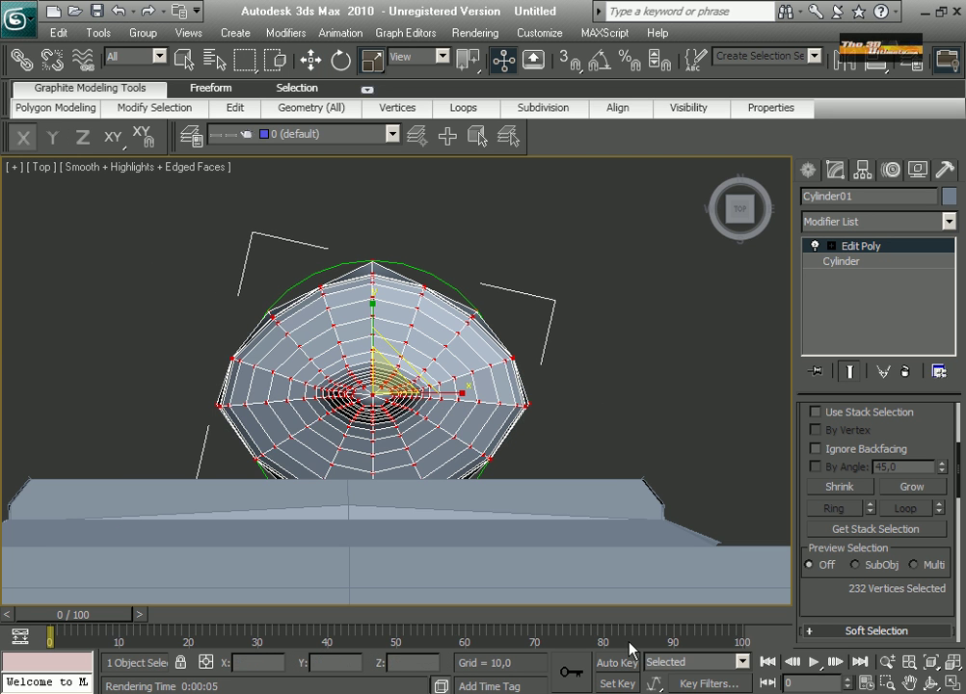
{"action": "key", "text": "4"}
{"action": "left_click_drag", "start_coordinate": [157, 241], "coordinate": [621, 643]}
{"action": "scroll", "coordinate": [832, 542], "scroll_direction": "down", "scroll_amount": 10}
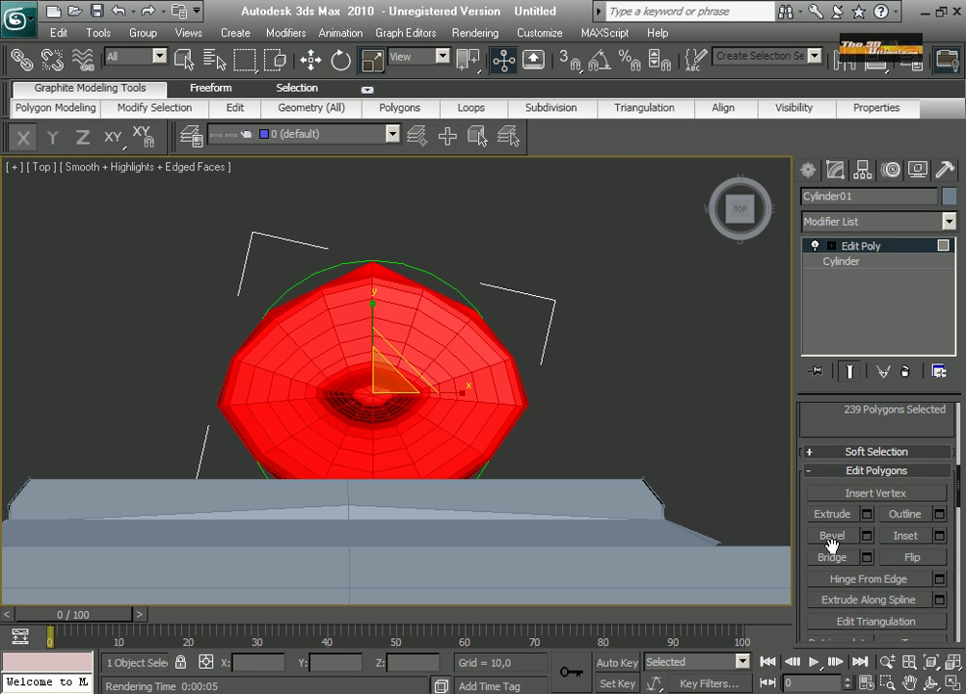
{"action": "left_click", "coordinate": [865, 593]}
{"action": "left_click_drag", "start_coordinate": [531, 283], "coordinate": [614, 229]}
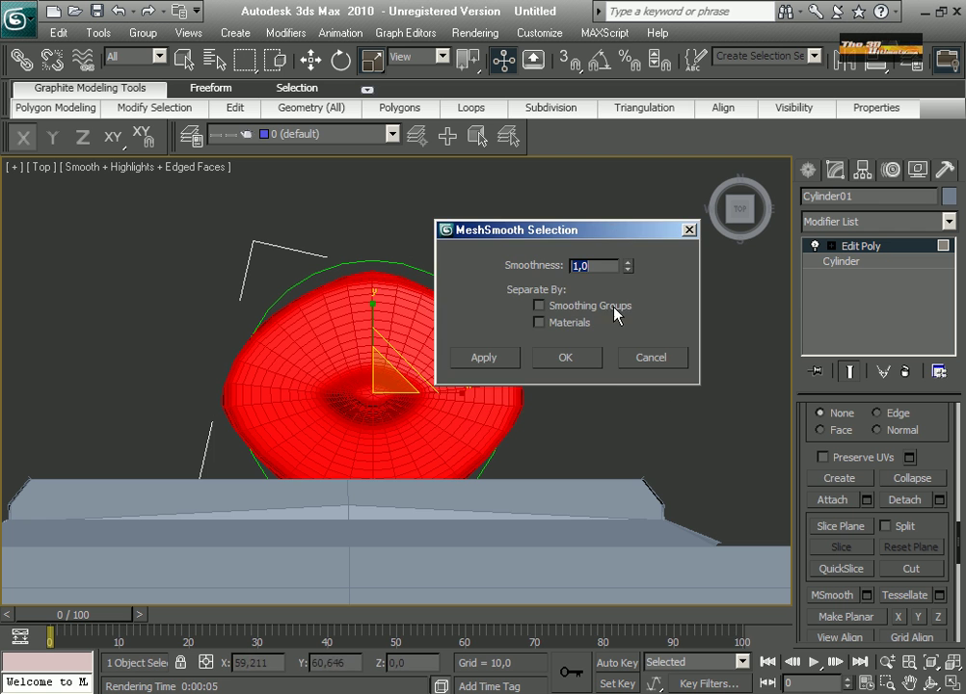
{"action": "left_click", "coordinate": [630, 261]}
{"action": "left_click", "coordinate": [568, 357]}
Move the stand's polygons along Y to about -3.1, beneath the monitor.
{"action": "left_click", "coordinate": [311, 60]}
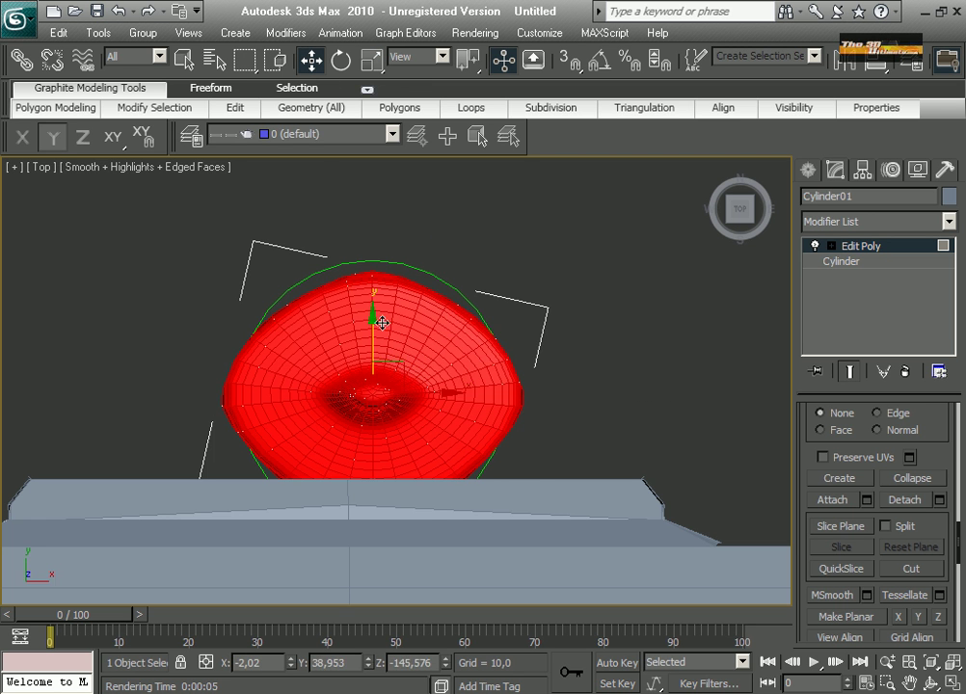
{"action": "left_click_drag", "start_coordinate": [371, 363], "coordinate": [368, 484]}
{"action": "left_click", "coordinate": [953, 683]}
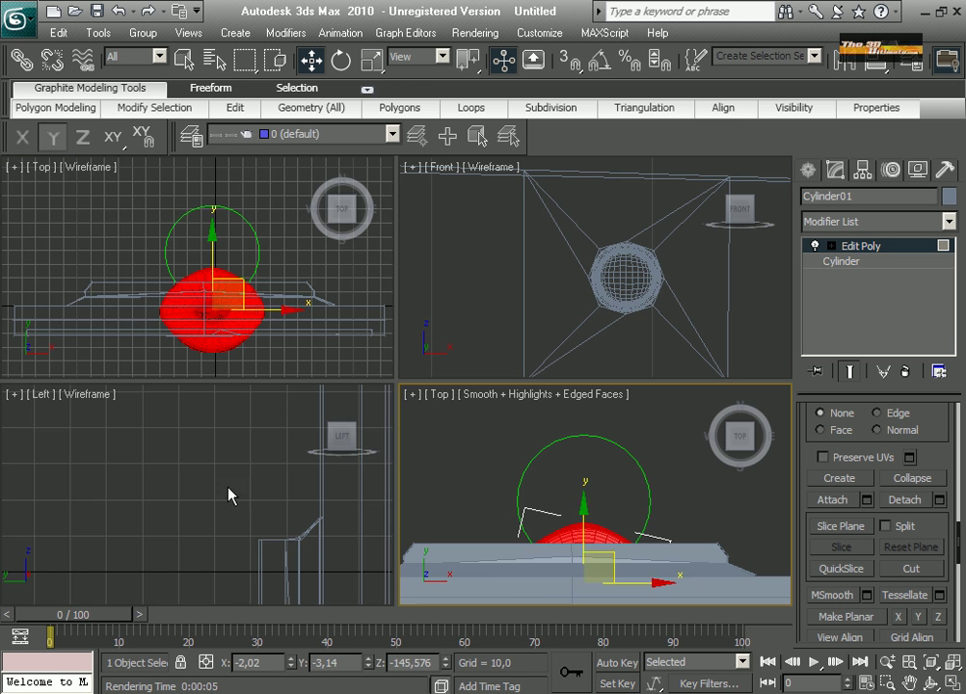
Leave polygon editing and raise the whole stand to Z about -103.1 so its neck reaches into the monitor's underside.
{"action": "right_click", "coordinate": [229, 495]}
{"action": "left_click", "coordinate": [953, 683]}
{"action": "scroll", "coordinate": [499, 358], "scroll_direction": "down", "scroll_amount": 9}
{"action": "middle_click_drag", "start_coordinate": [501, 370], "coordinate": [493, 306]}
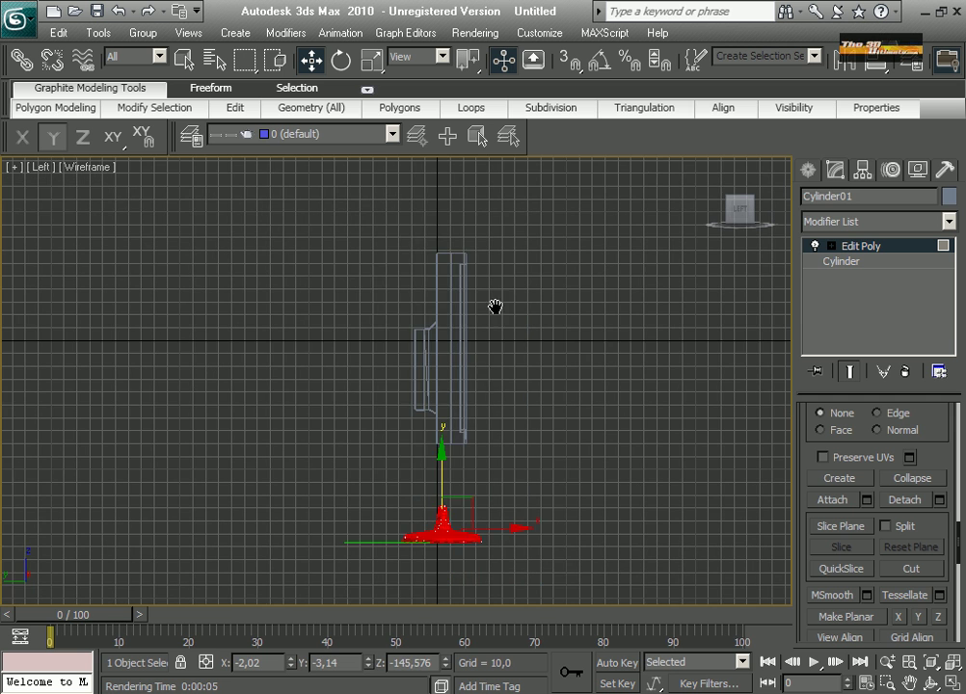
{"action": "middle_click_drag", "start_coordinate": [461, 466], "coordinate": [420, 390]}
{"action": "left_click", "coordinate": [703, 317]}
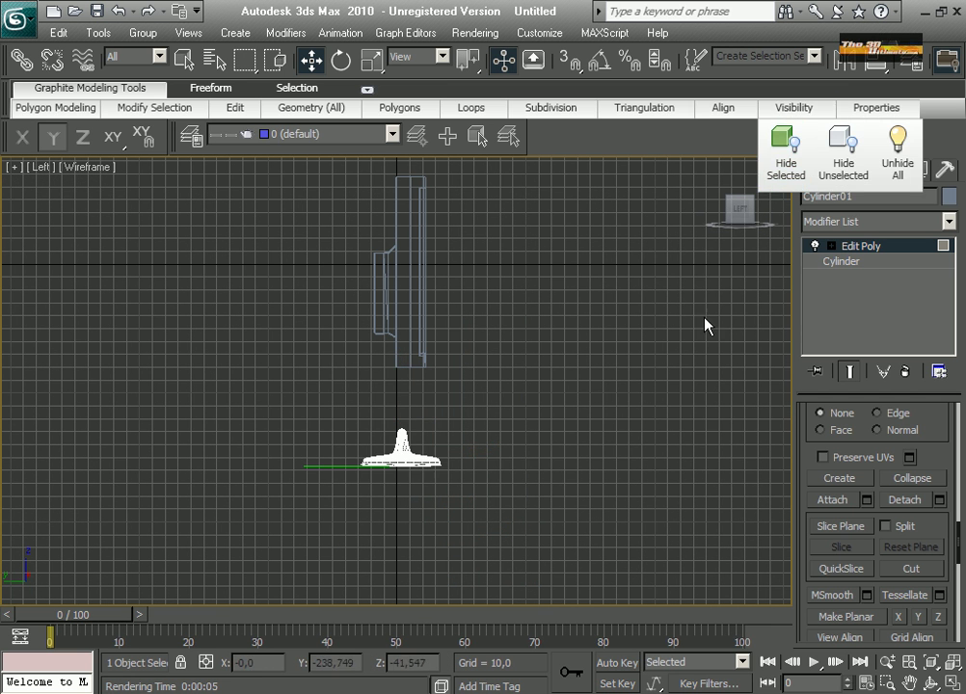
{"action": "left_click", "coordinate": [807, 170]}
{"action": "left_click_drag", "start_coordinate": [347, 410], "coordinate": [359, 345]}
{"action": "scroll", "coordinate": [383, 457], "scroll_direction": "up", "scroll_amount": 7}
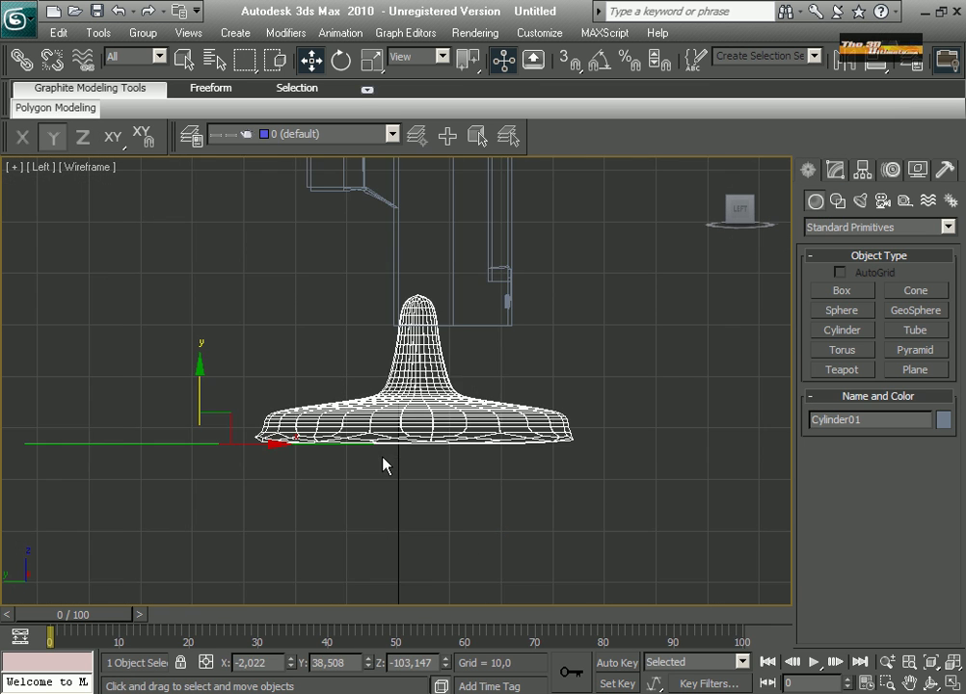
Shift the stand toward the monitor's front, to Y about 33.0.
{"action": "middle_click_drag", "start_coordinate": [385, 460], "coordinate": [381, 563]}
{"action": "left_click_drag", "start_coordinate": [258, 538], "coordinate": [283, 543]}
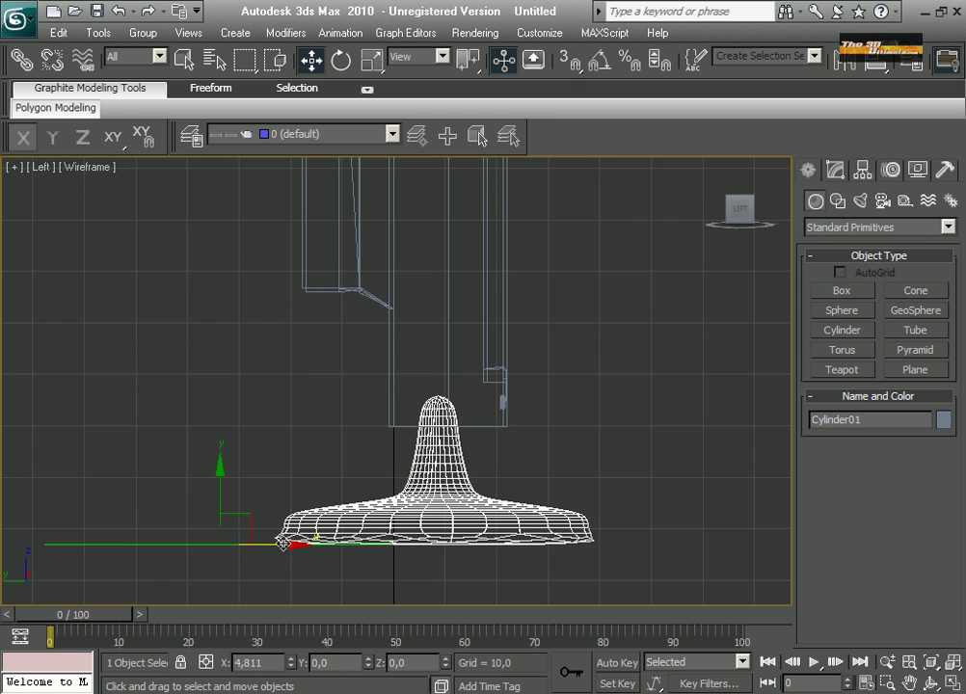
{"action": "left_click", "coordinate": [952, 683]}
{"action": "right_click", "coordinate": [211, 254]}
{"action": "left_click_drag", "start_coordinate": [211, 185], "coordinate": [211, 188]}
Deselect the stand and examine how it sits under the monitor in perspective from the front.
{"action": "right_click", "coordinate": [711, 466]}
{"action": "left_click", "coordinate": [713, 395]}
{"action": "left_click", "coordinate": [952, 683]}
{"action": "scroll", "coordinate": [431, 458], "scroll_direction": "down", "scroll_amount": 6}
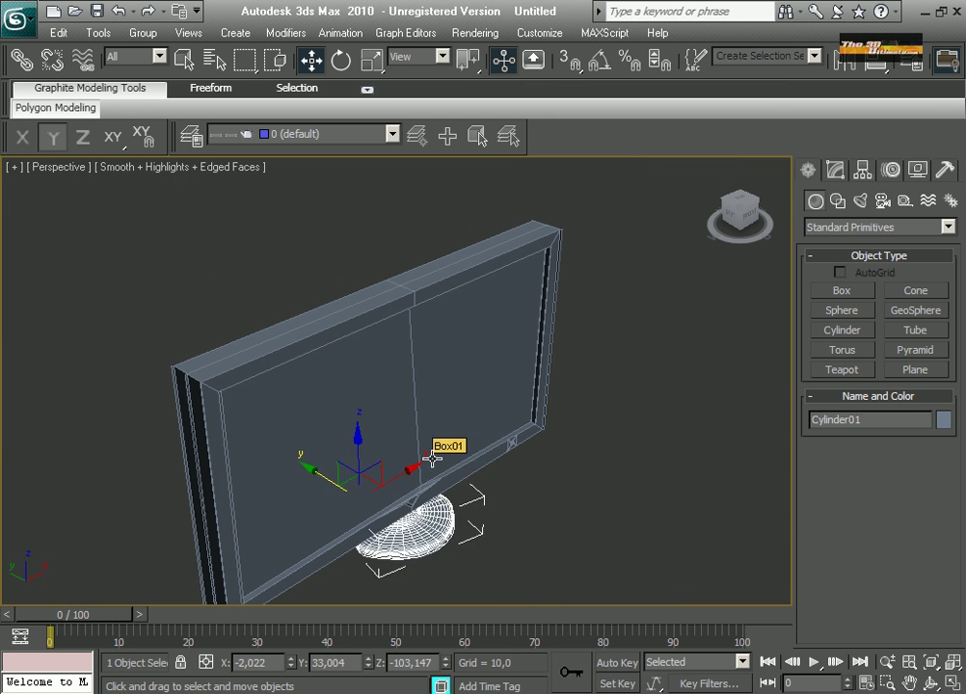
{"action": "left_click", "coordinate": [578, 525]}
{"action": "left_click", "coordinate": [926, 682]}
{"action": "left_click_drag", "start_coordinate": [373, 380], "coordinate": [371, 498]}
{"action": "left_click", "coordinate": [952, 683]}
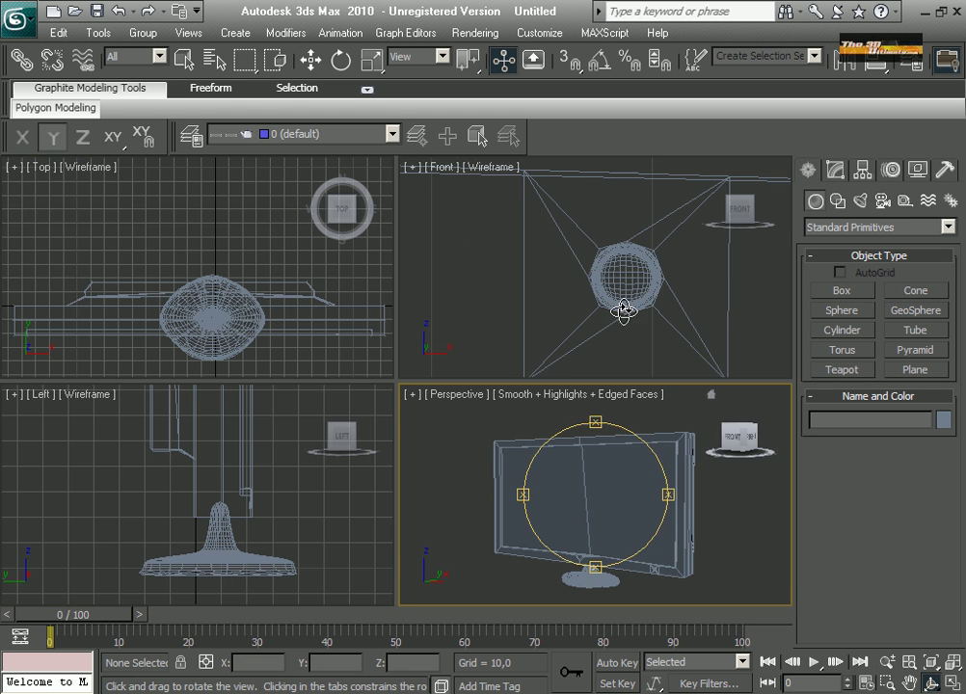
Shift the stand sideways in the front view to X about -9.3 and Z about -102.9, centering it under the monitor.
{"action": "right_click", "coordinate": [623, 312]}
{"action": "left_click", "coordinate": [952, 683]}
{"action": "scroll", "coordinate": [427, 406], "scroll_direction": "down", "scroll_amount": 8}
{"action": "middle_click_drag", "start_coordinate": [427, 405], "coordinate": [771, 446]}
{"action": "middle_click_drag", "start_coordinate": [204, 381], "coordinate": [377, 393]}
{"action": "left_click", "coordinate": [468, 530]}
{"action": "left_click_drag", "start_coordinate": [547, 556], "coordinate": [467, 529]}
{"action": "left_click", "coordinate": [581, 443]}
{"action": "left_click", "coordinate": [554, 508]}
Create an Arial text spline reading "Sunny" on the lower bezel above the stand and reduce its size.
{"action": "middle_click_drag", "start_coordinate": [429, 475], "coordinate": [455, 554]}
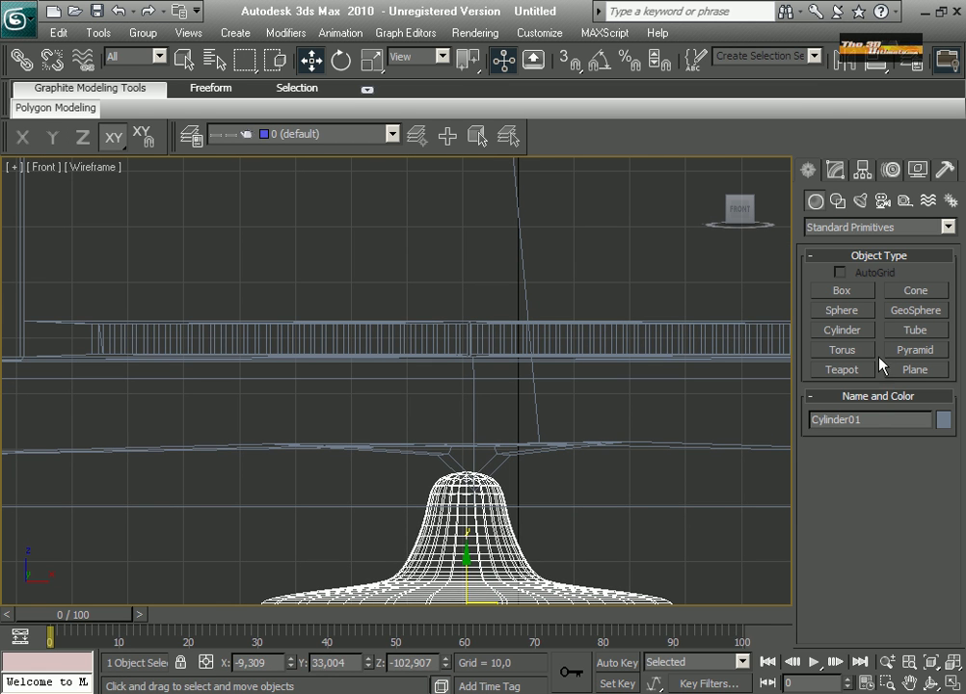
{"action": "left_click", "coordinate": [837, 201]}
{"action": "left_click", "coordinate": [842, 385]}
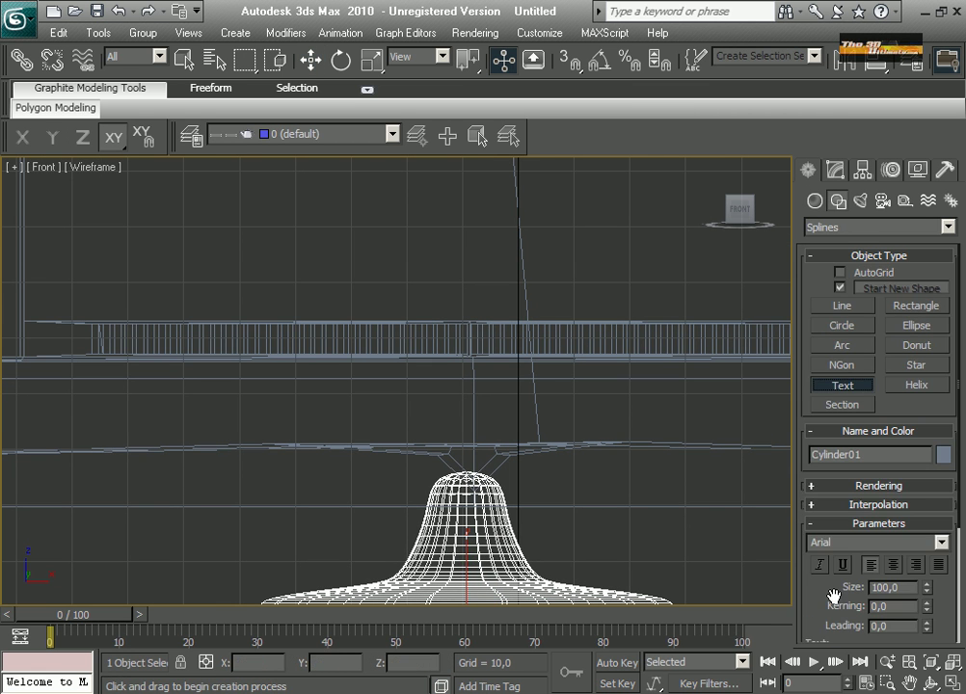
{"action": "left_click_drag", "start_coordinate": [834, 598], "coordinate": [833, 391]}
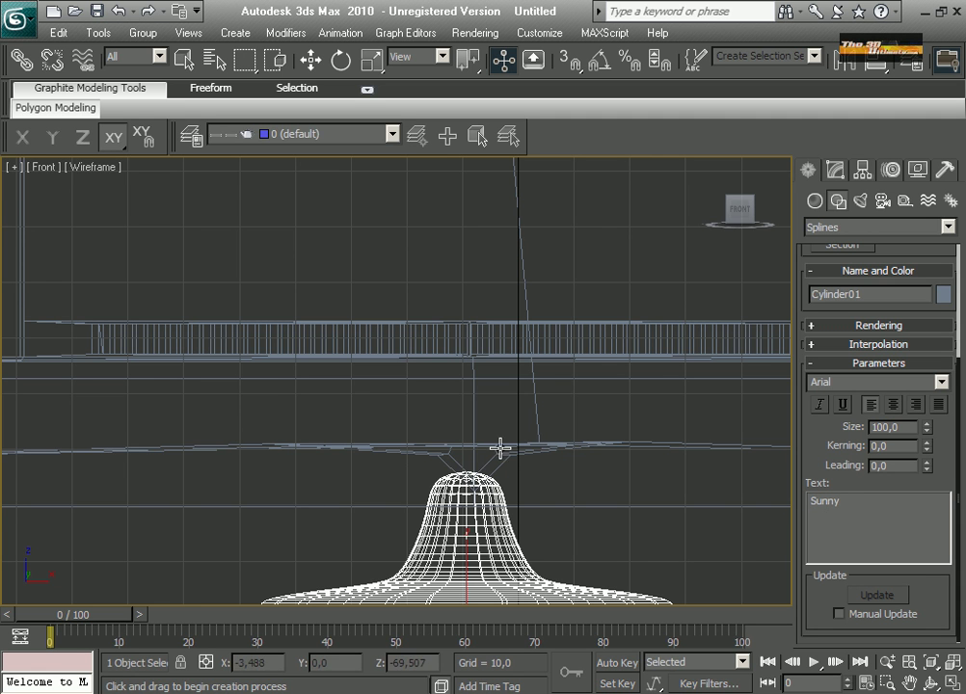
{"action": "left_click", "coordinate": [469, 459]}
{"action": "left_click_drag", "start_coordinate": [929, 468], "coordinate": [917, 517]}
Lower the text to Z about -74.7 and scale it down uniformly to suit the lower bezel.
{"action": "left_click", "coordinate": [310, 60]}
{"action": "left_click_drag", "start_coordinate": [505, 423], "coordinate": [505, 442]}
{"action": "scroll", "coordinate": [505, 442], "scroll_direction": "up", "scroll_amount": 4}
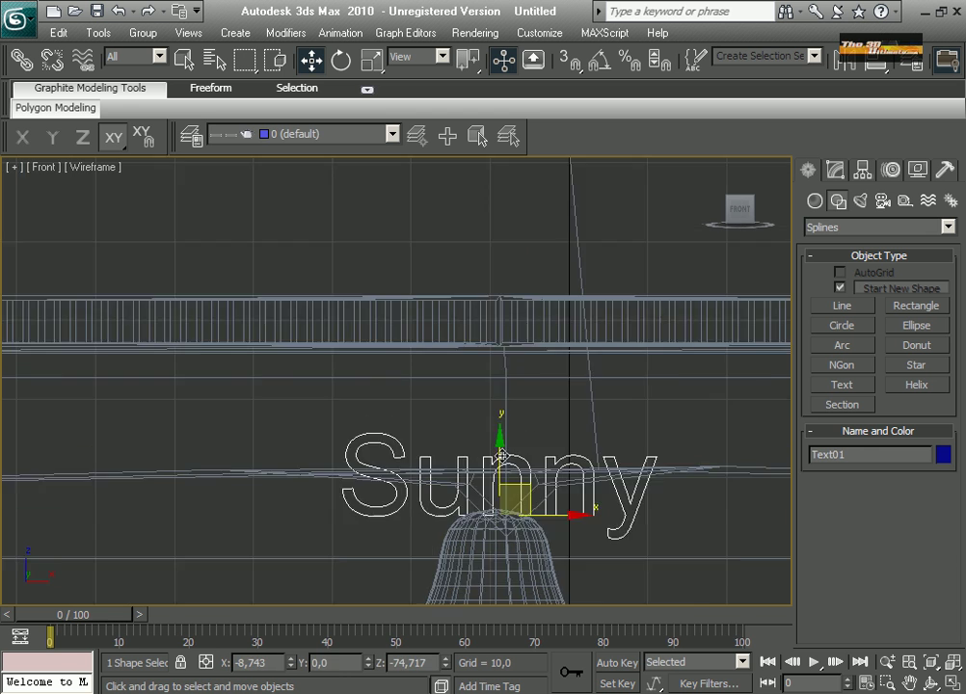
{"action": "middle_click_drag", "start_coordinate": [490, 395], "coordinate": [391, 320]}
{"action": "left_click", "coordinate": [371, 64]}
{"action": "left_click_drag", "start_coordinate": [454, 478], "coordinate": [465, 690]}
{"action": "scroll", "coordinate": [466, 7], "scroll_direction": "up", "scroll_amount": 5}
{"action": "middle_click_drag", "start_coordinate": [387, 484], "coordinate": [266, 251]}
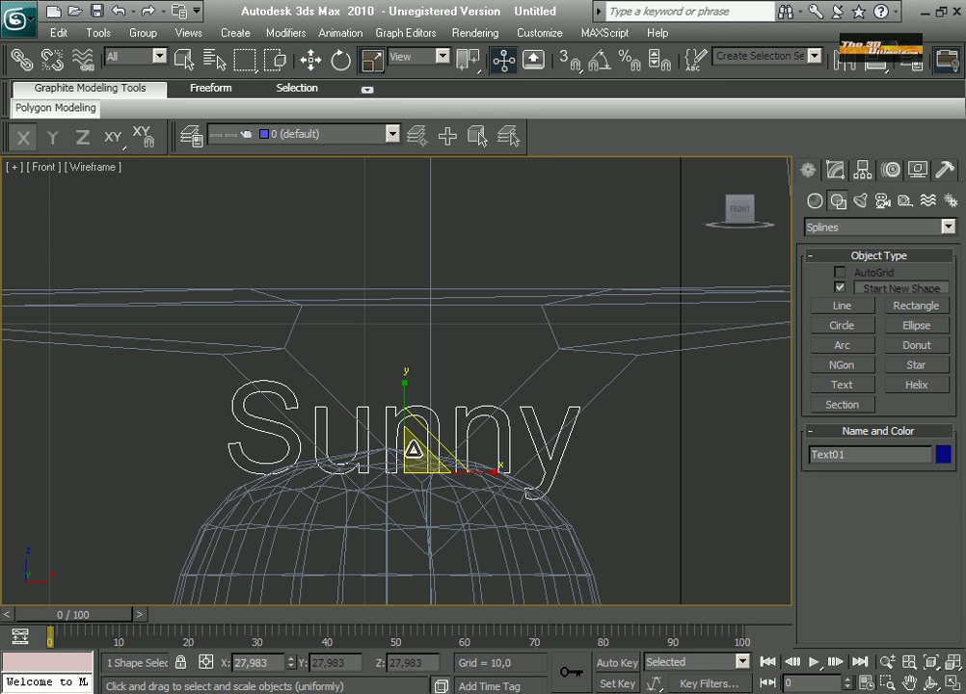
{"action": "left_click_drag", "start_coordinate": [413, 450], "coordinate": [412, 531]}
Lock the selection and move the text to the middle of the lower bezel, at X about -8.1 and Z about -71.6.
{"action": "left_click", "coordinate": [312, 62]}
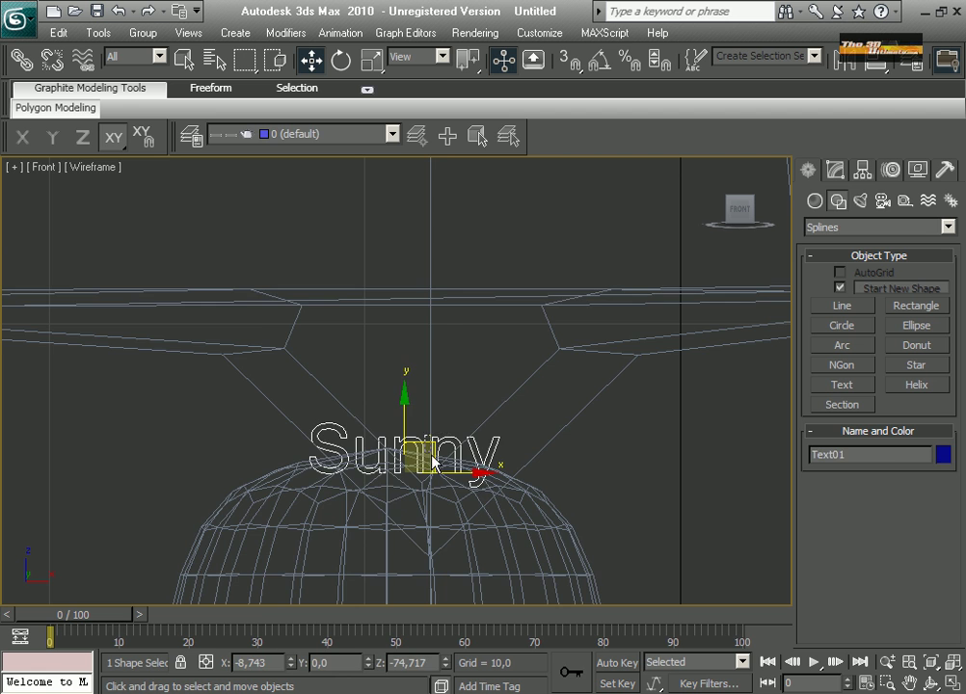
{"action": "left_click", "coordinate": [431, 447]}
{"action": "left_click", "coordinate": [431, 447]}
{"action": "key", "text": "space"}
{"action": "left_click_drag", "start_coordinate": [430, 446], "coordinate": [452, 349]}
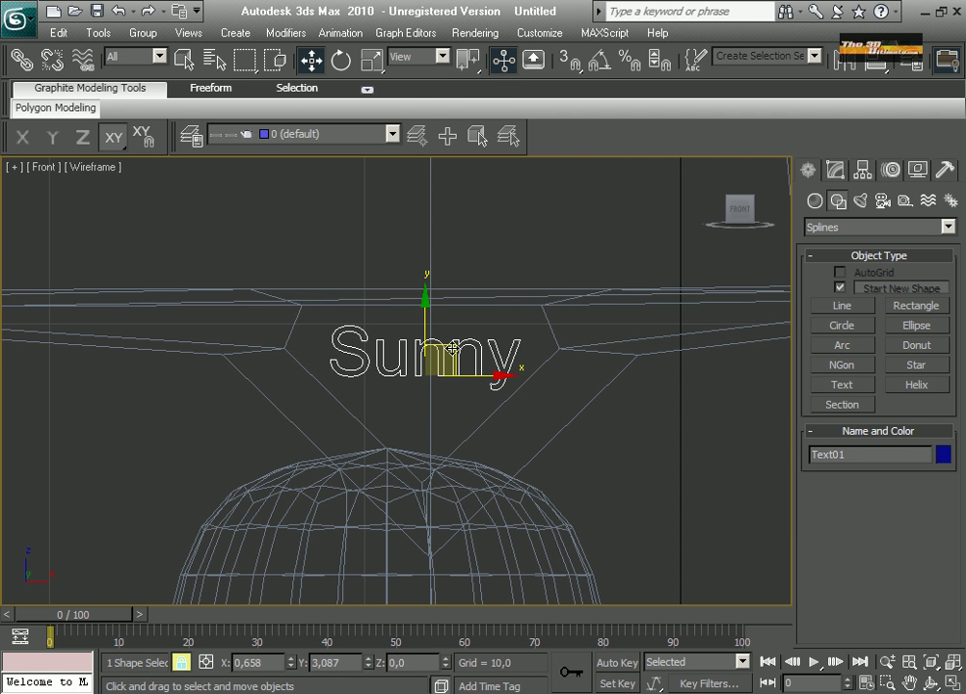
Extrude the text with an amount of 8.5 and move it to the bezel's front face, at Y about -21.5.
{"action": "left_click", "coordinate": [277, 34]}
{"action": "mouse_move", "coordinate": [312, 92]}
{"action": "left_click", "coordinate": [453, 181]}
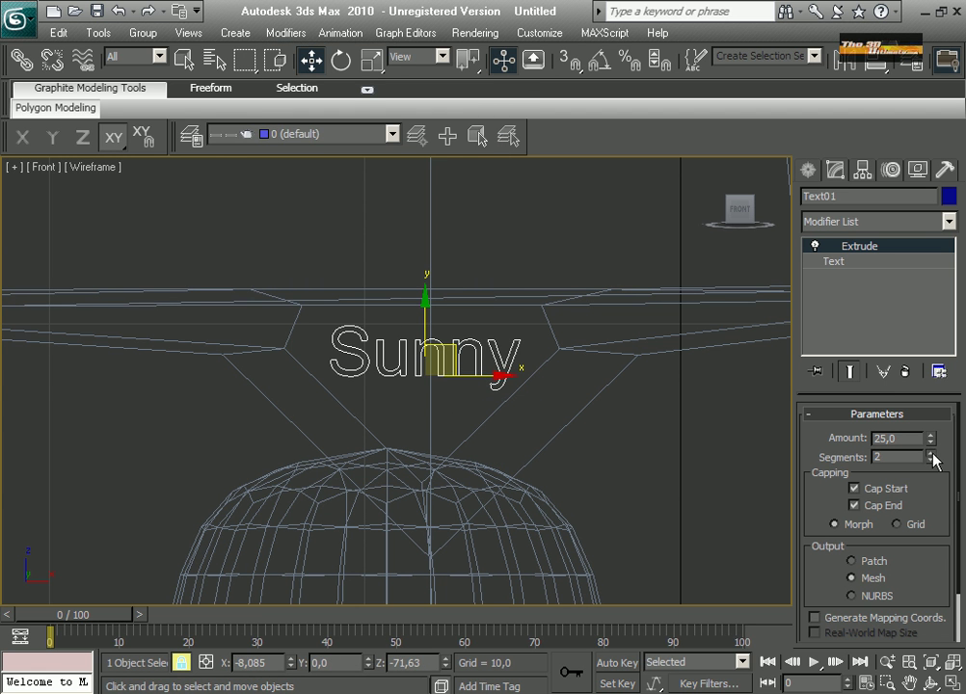
{"action": "left_click", "coordinate": [952, 682]}
{"action": "left_click", "coordinate": [267, 509]}
{"action": "left_click_drag", "start_coordinate": [284, 495], "coordinate": [321, 498]}
{"action": "left_click_drag", "start_coordinate": [931, 440], "coordinate": [933, 469]}
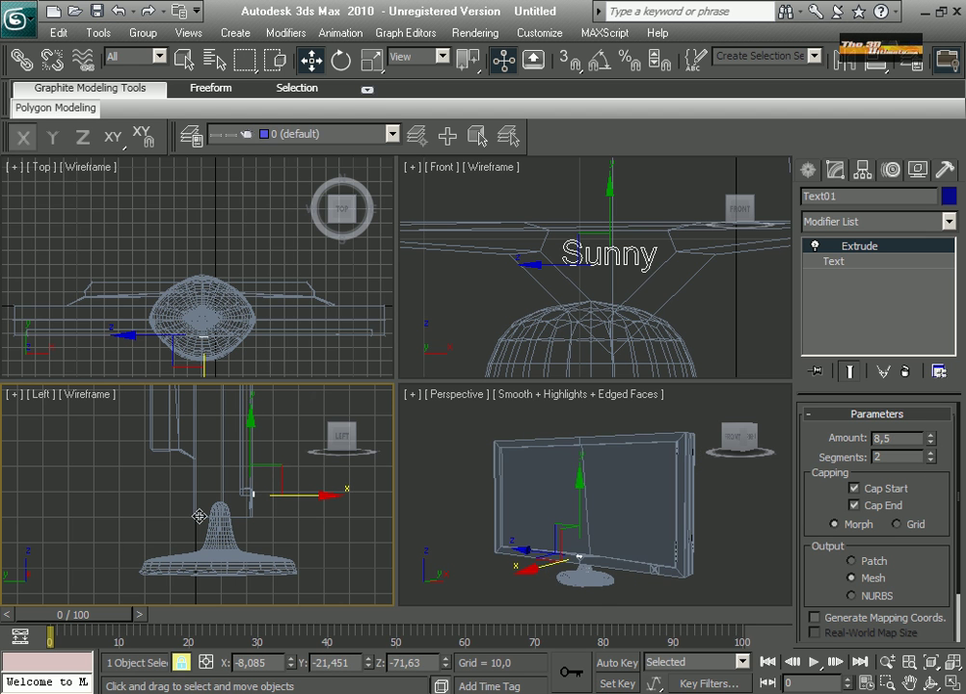
Select the monitor body and convert it to an Editable Poly.
{"action": "left_click", "coordinate": [954, 682]}
{"action": "scroll", "coordinate": [615, 438], "scroll_direction": "up", "scroll_amount": 5}
{"action": "middle_click_drag", "start_coordinate": [733, 400], "coordinate": [342, 391]}
{"action": "scroll", "coordinate": [520, 390], "scroll_direction": "up", "scroll_amount": 6}
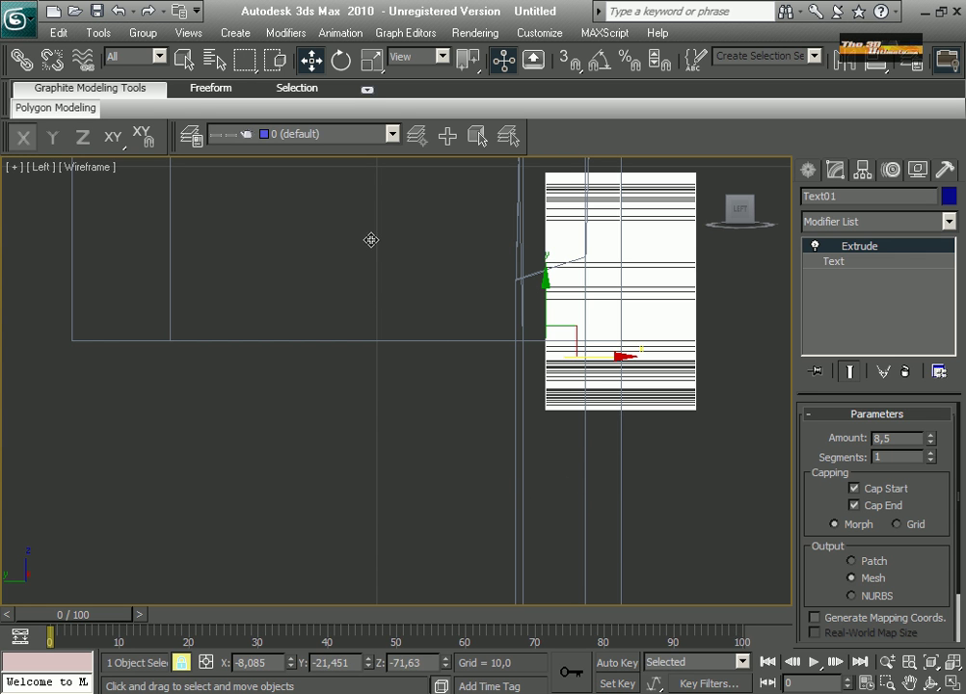
{"action": "left_click", "coordinate": [513, 479]}
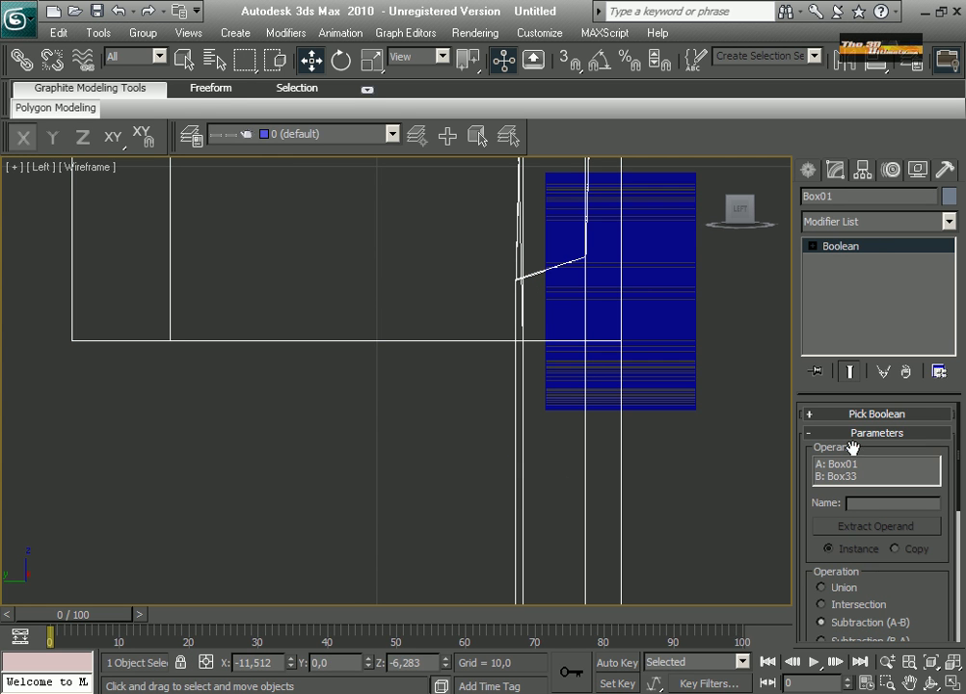
{"action": "right_click", "coordinate": [297, 485]}
{"action": "left_click", "coordinate": [528, 664]}
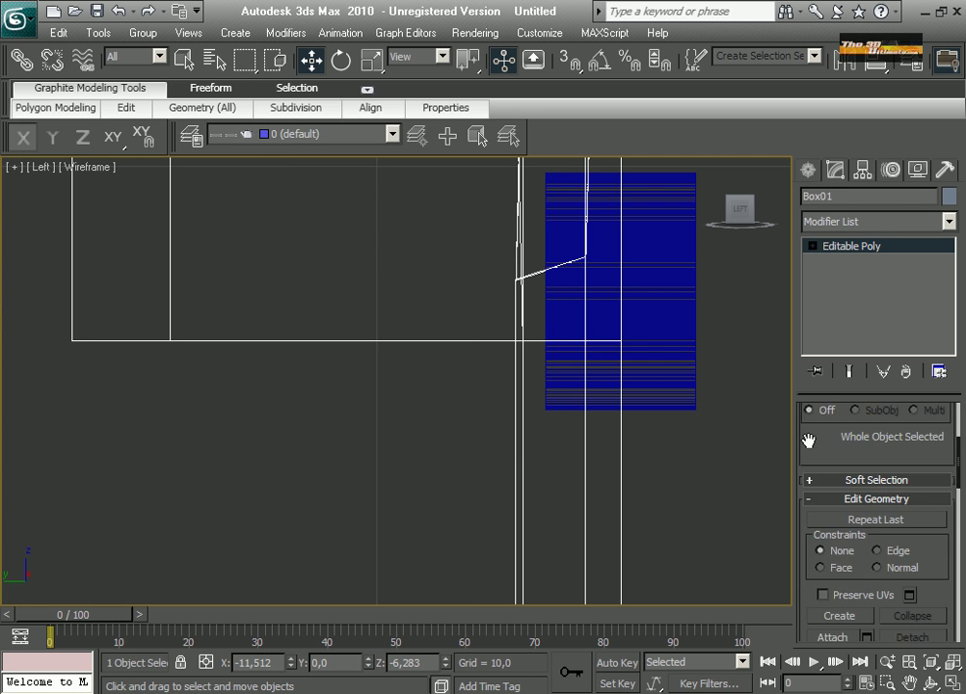